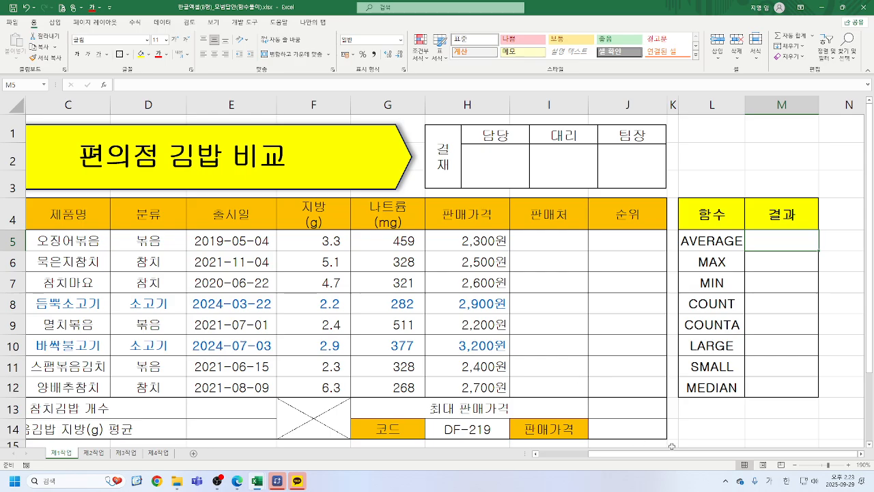
Step: Start a RANK.EQ formula in J5, the first cell of the 순위 column, and bring up its function arguments
left_click_drag(656, 457, 615, 456)
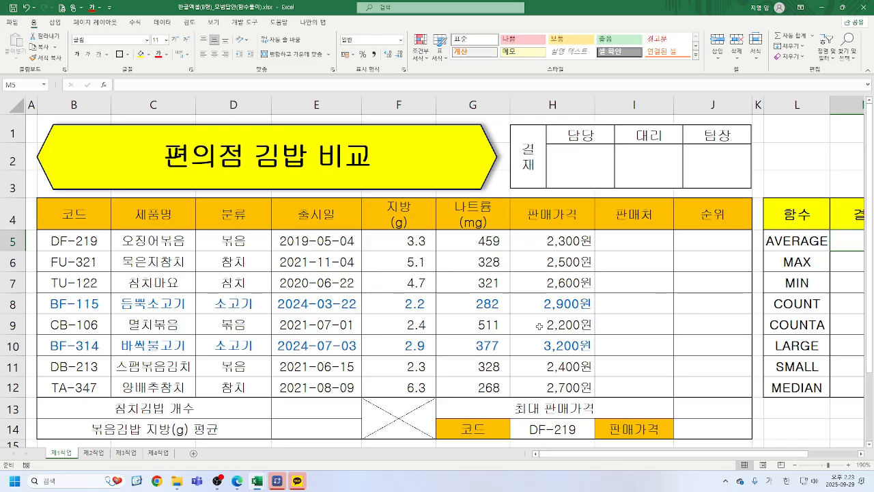
left_click(712, 242)
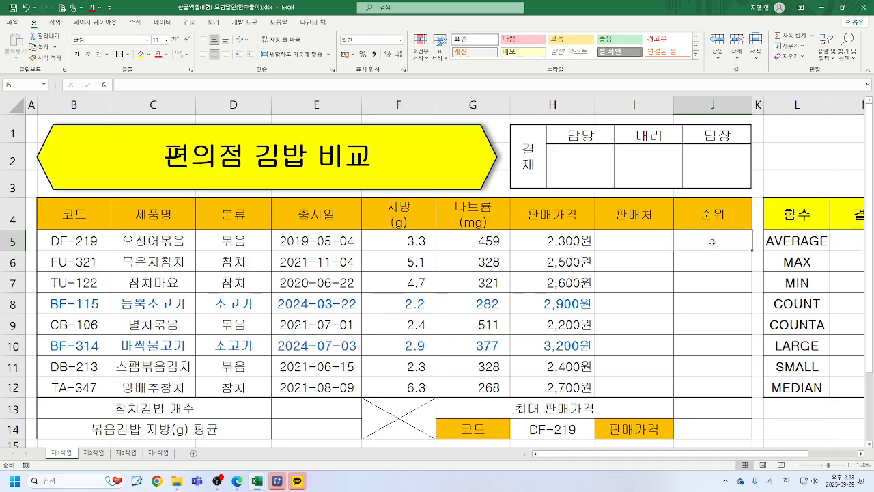
type("=ㄱ")
key("BackSpace")
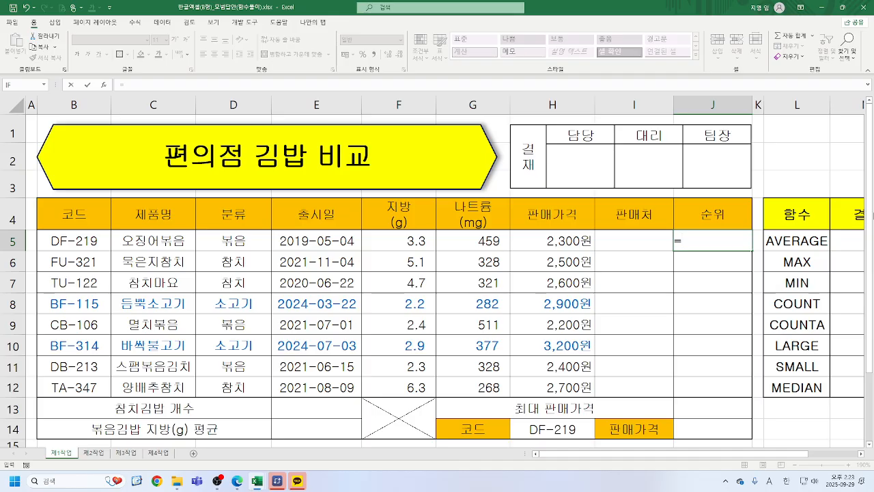
type("RA")
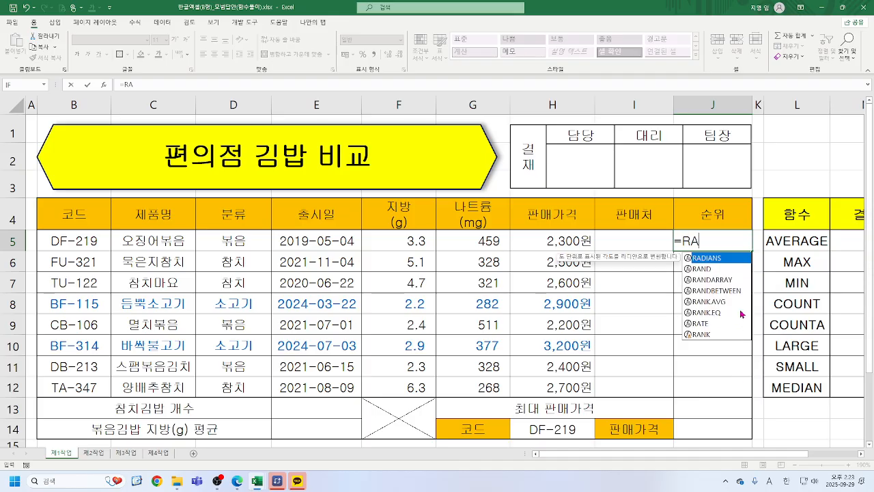
double_click(705, 312)
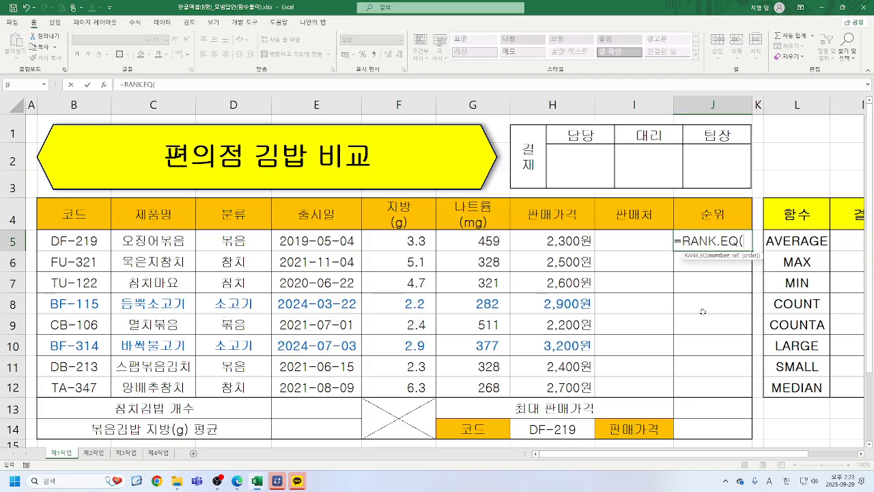
left_click(104, 85)
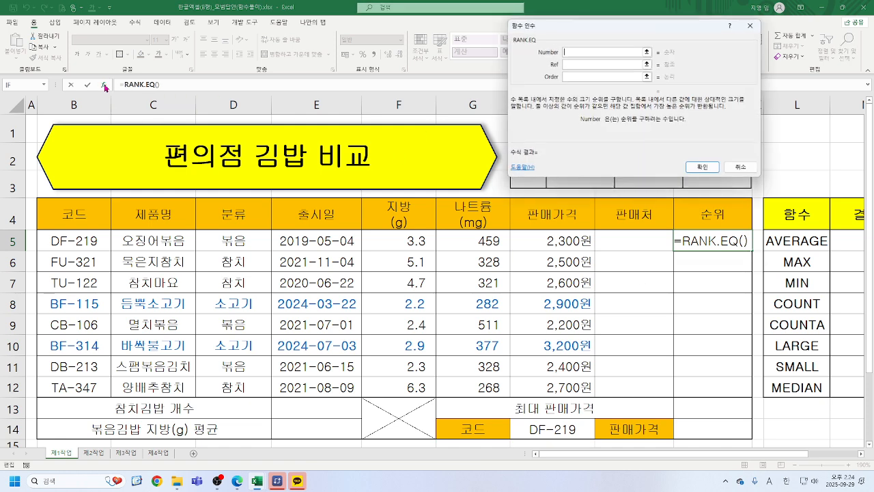
Step: Rank H5 within the absolute range $H$5:$H$12 with no order value, and copy the RANK.EQ formula down through J12
left_click(553, 240)
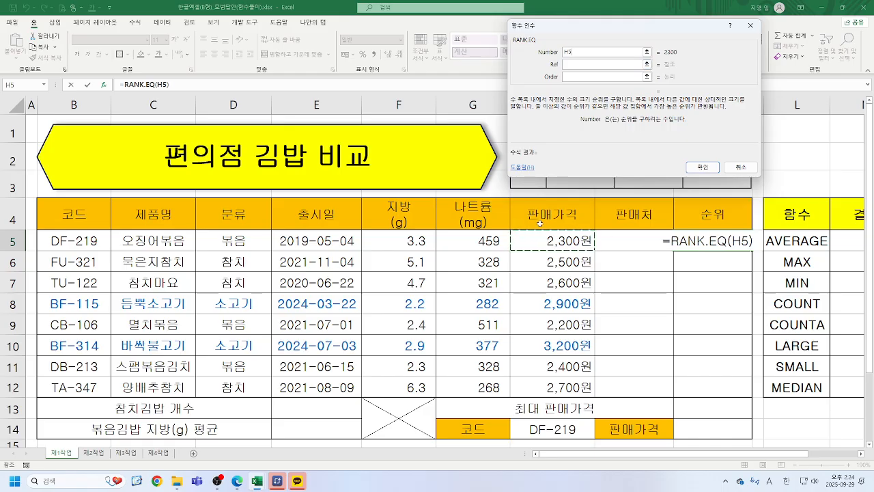
key("Tab")
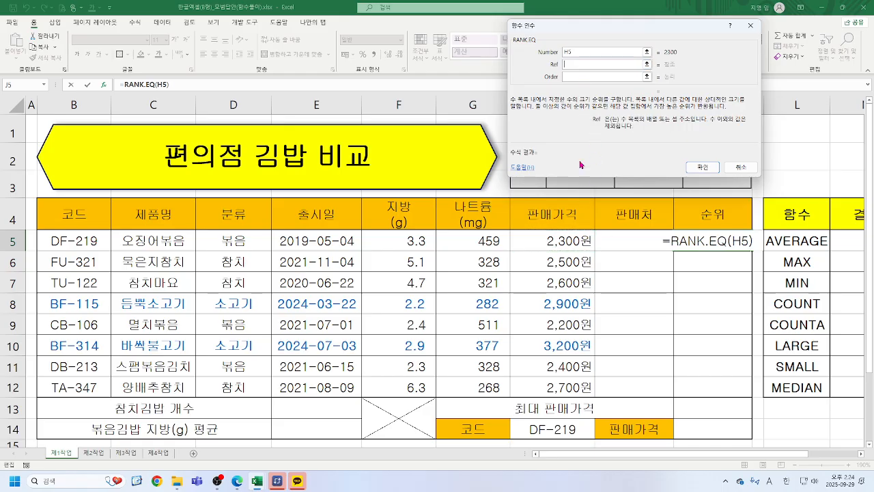
left_click_drag(541, 240, 537, 385)
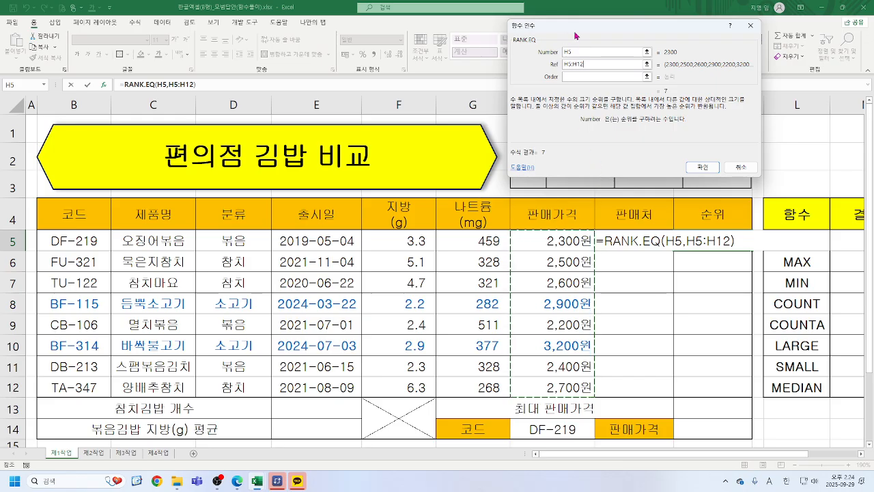
left_click(584, 79)
key("F4")
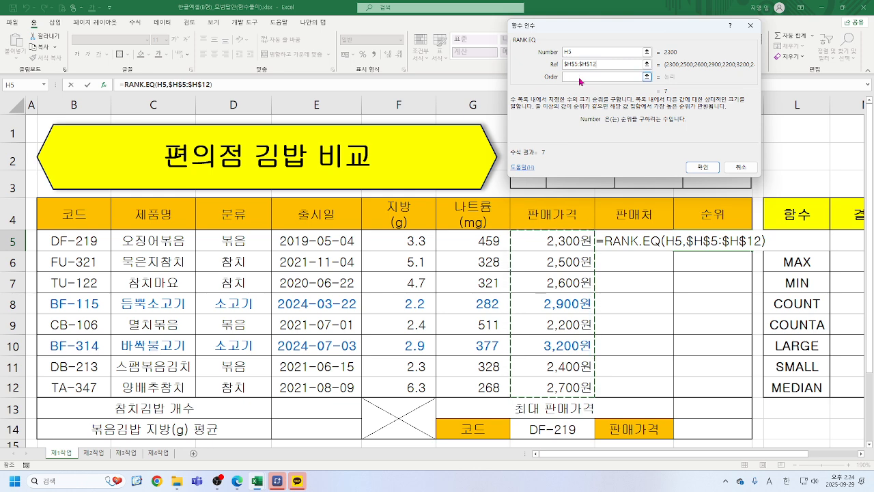
left_click(580, 78)
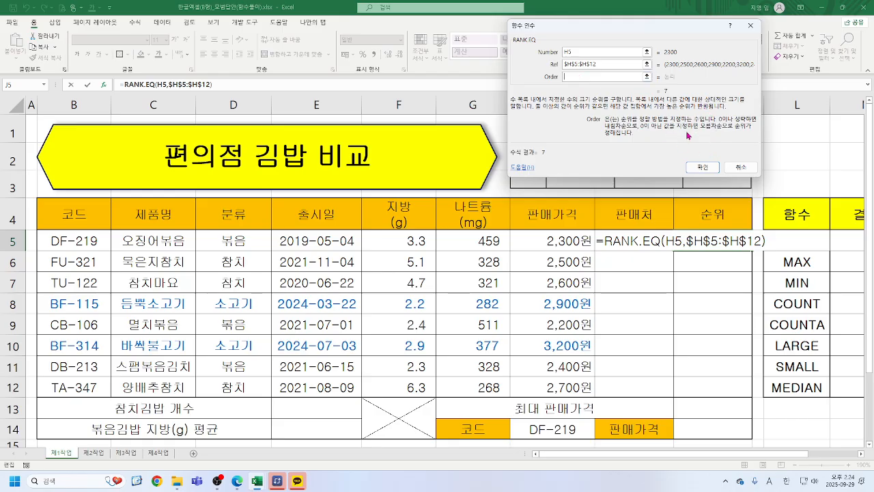
left_click(700, 170)
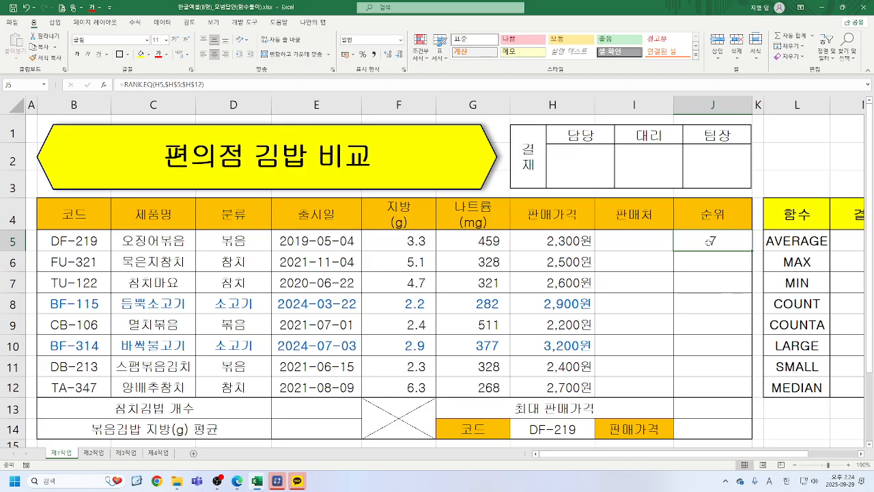
left_click_drag(752, 251, 752, 400)
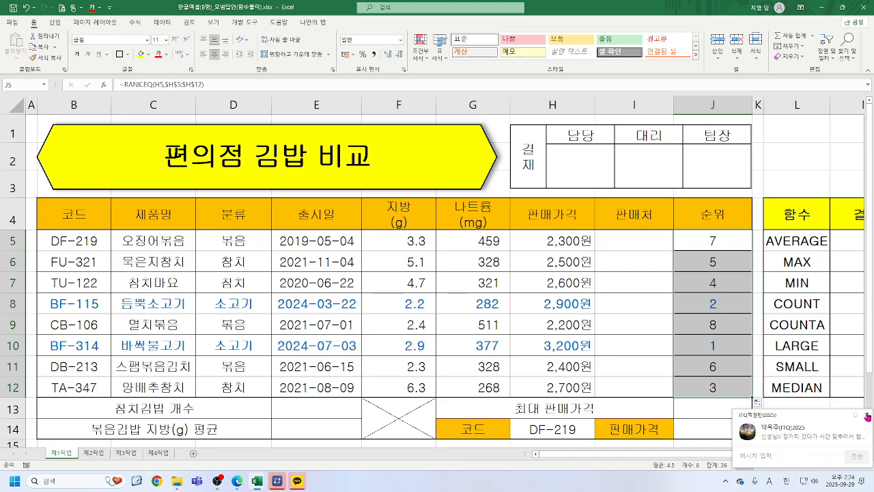
left_click(643, 259)
Step: Replace the formula in J5 with a RANK.AVG function and bring up its function arguments
left_click(709, 240)
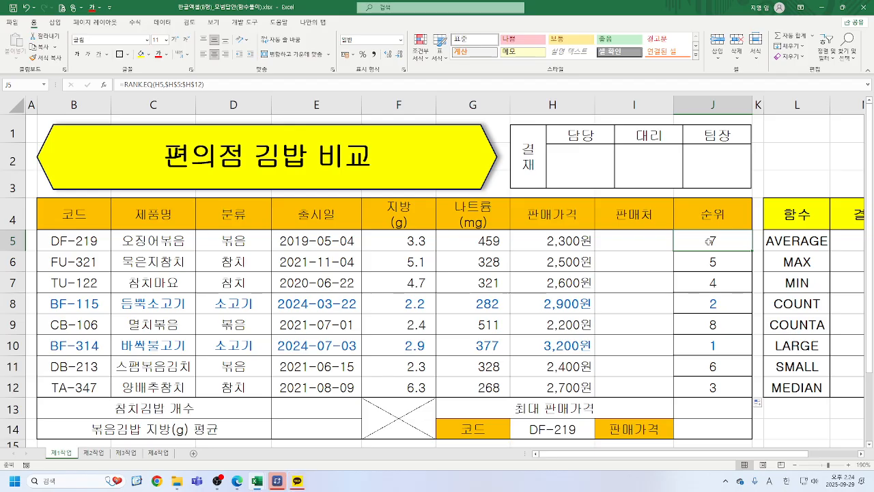
type("=")
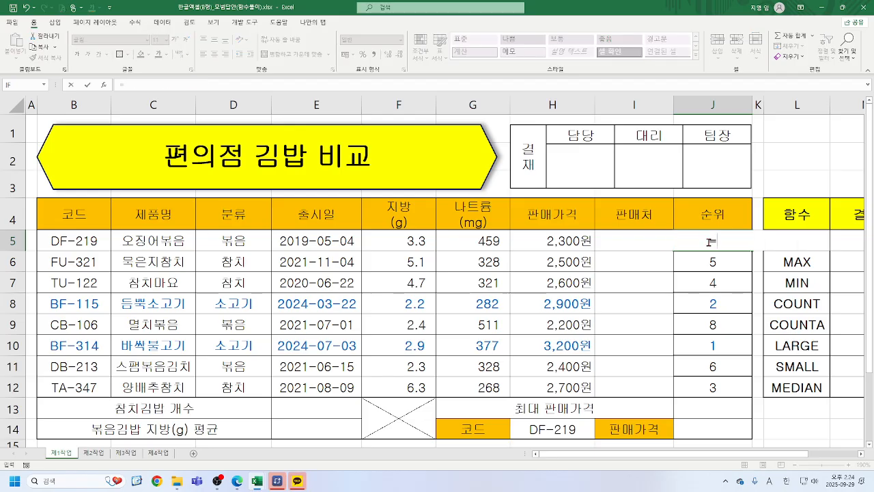
type("RA")
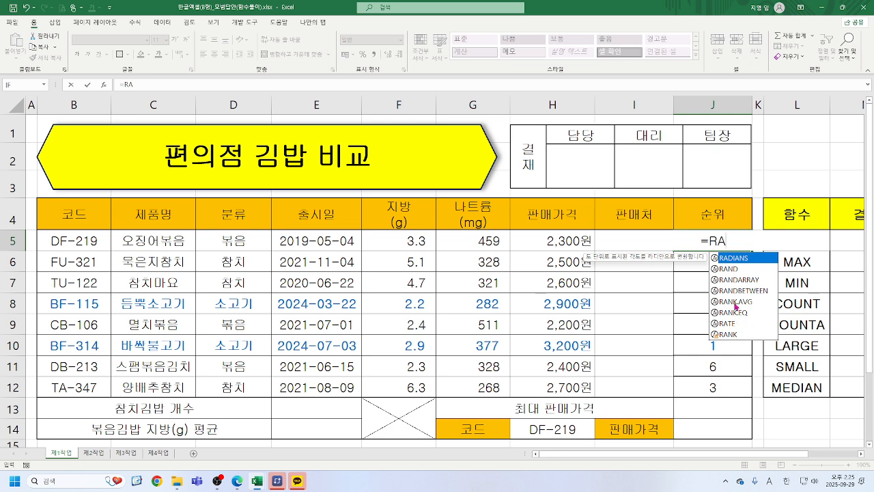
double_click(735, 301)
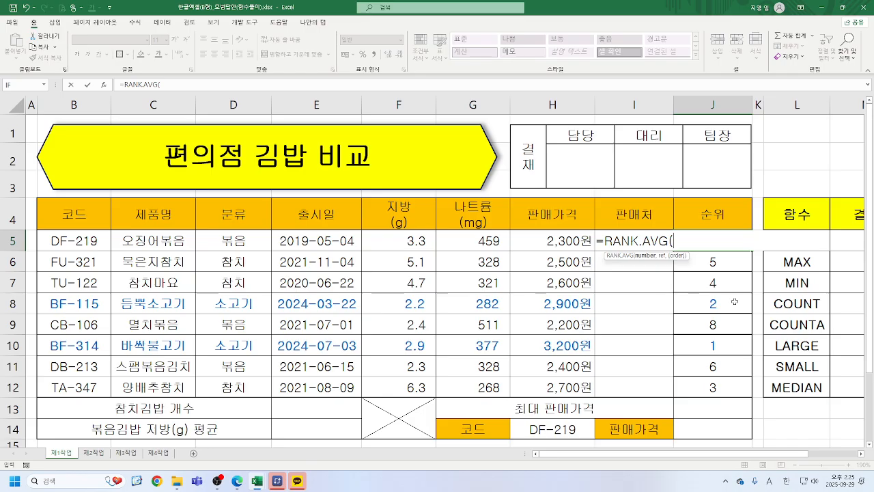
left_click(106, 87)
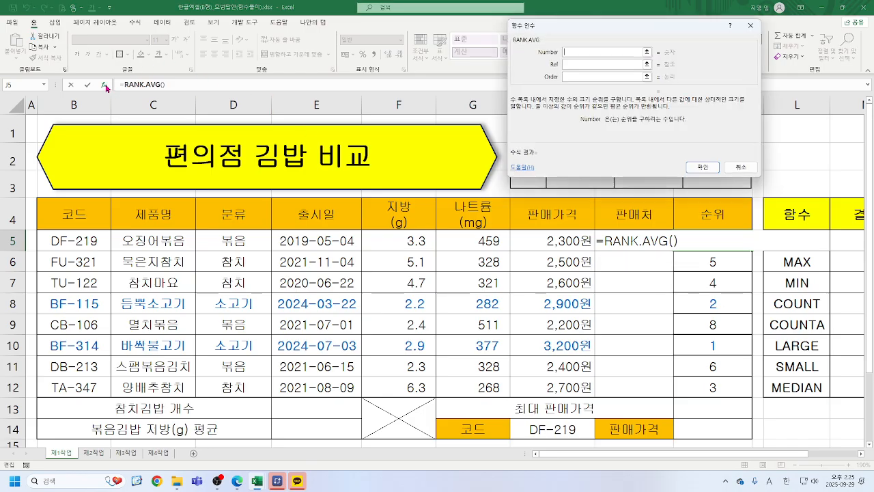
Step: Complete RANK.AVG with H5 and the absolute range $H$5:$H$12, leaving the order blank, and copy it down through J12
left_click(551, 240)
left_click(576, 64)
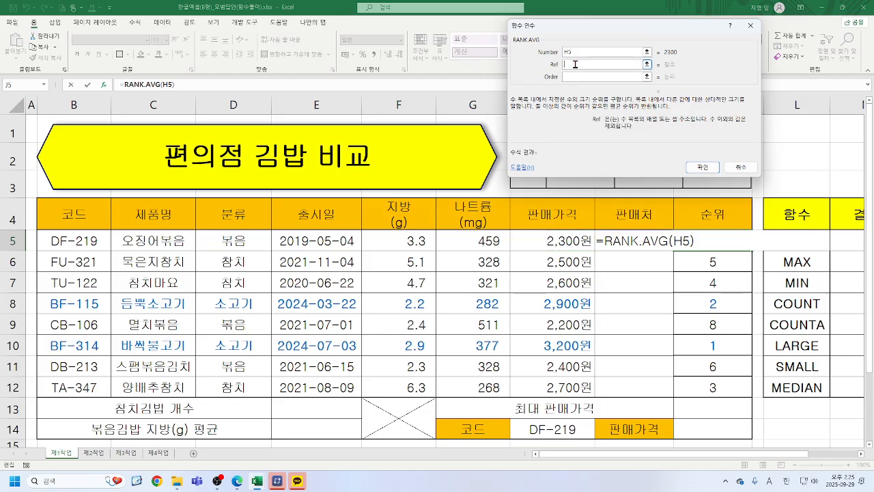
left_click_drag(543, 240, 540, 381)
key("F4")
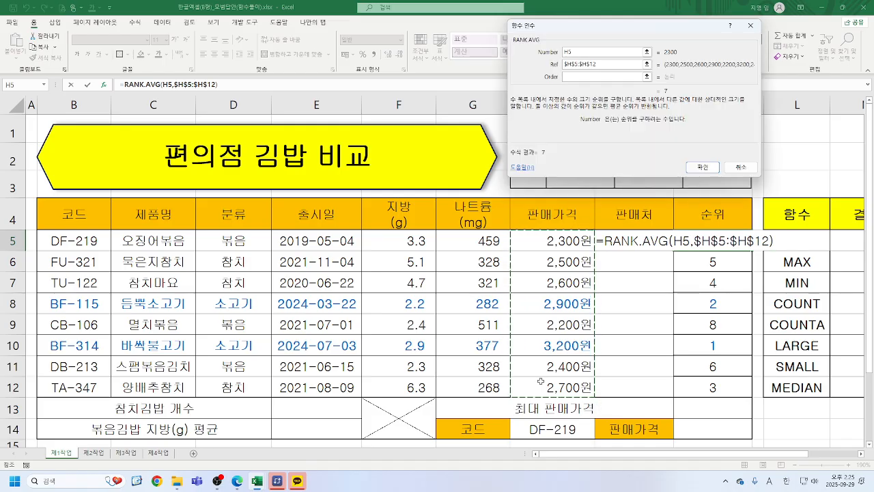
left_click(600, 76)
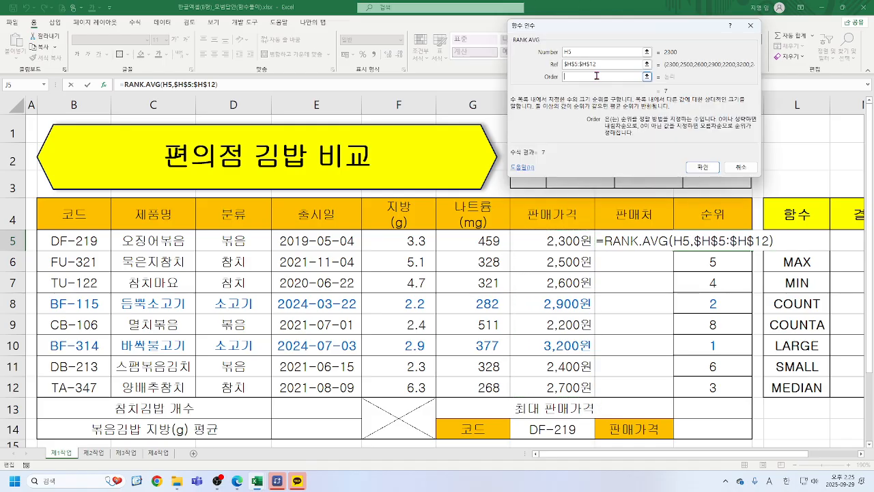
left_click(702, 166)
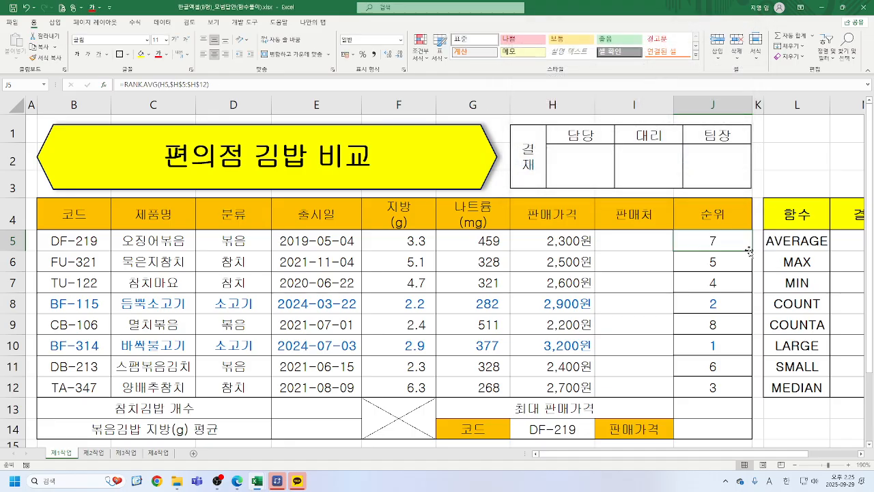
left_click_drag(752, 250, 749, 387)
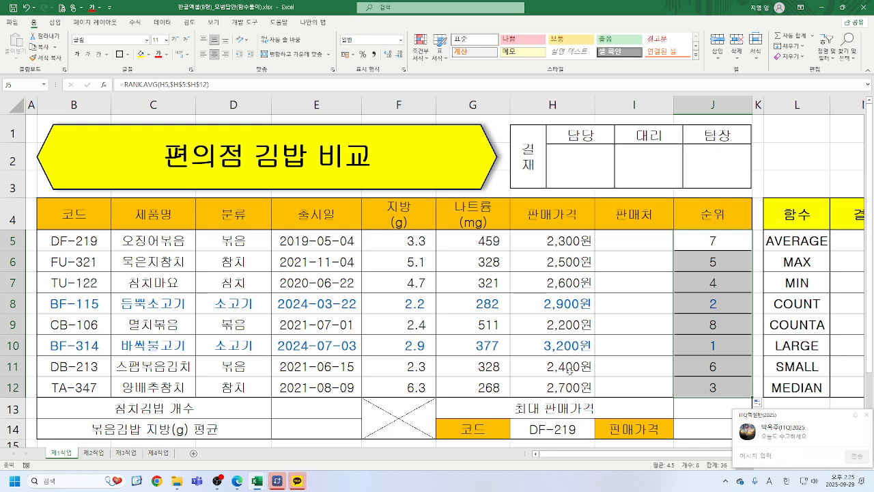
Step: Set the price in H7 to 2400 so it ties with the price in H11
left_click(568, 367)
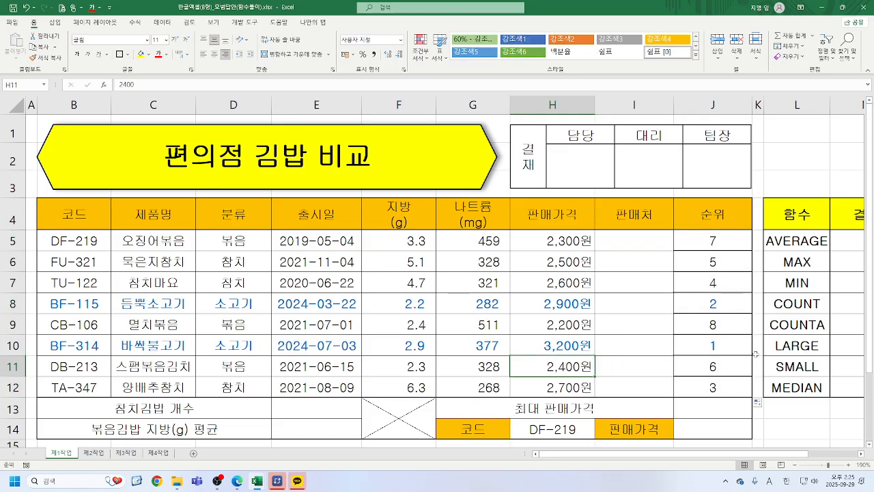
left_click(551, 285)
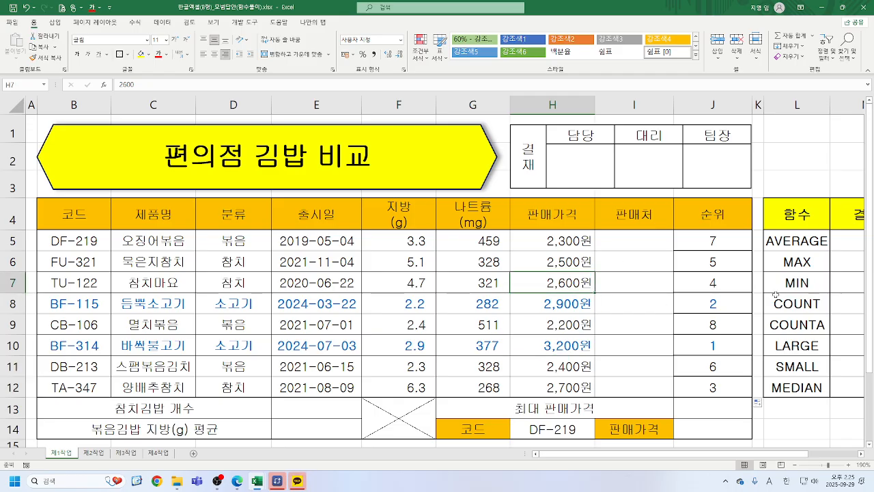
type("24")
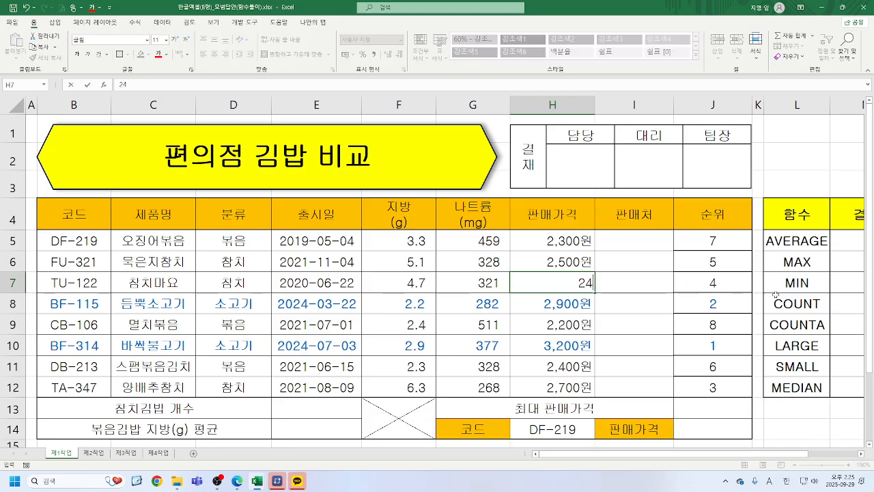
type("000")
key("BackSpace")
key("Return")
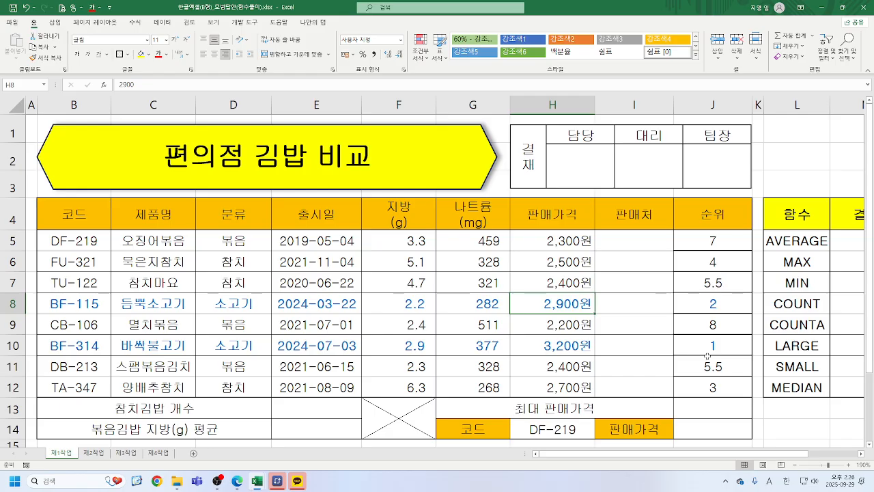
Step: Undo the H7 price change, the RANK.AVG fill and the RANK.AVG entry in J5
key("ctrl+z")
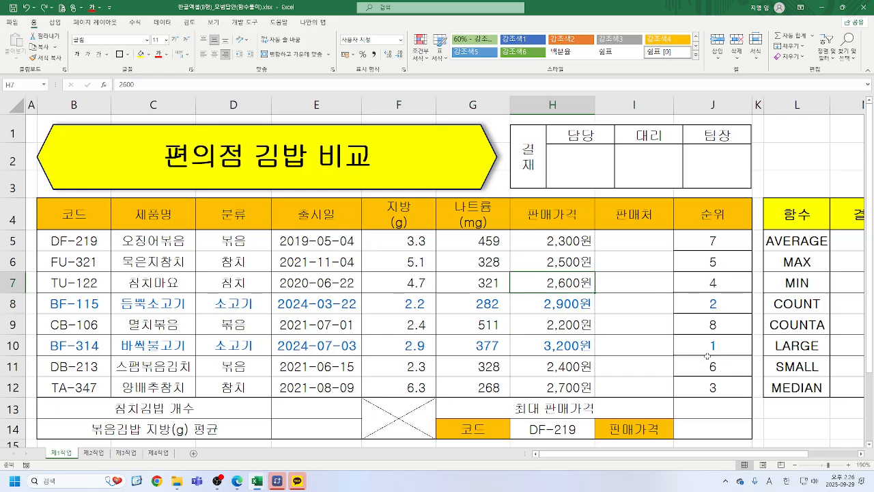
key("ctrl+z")
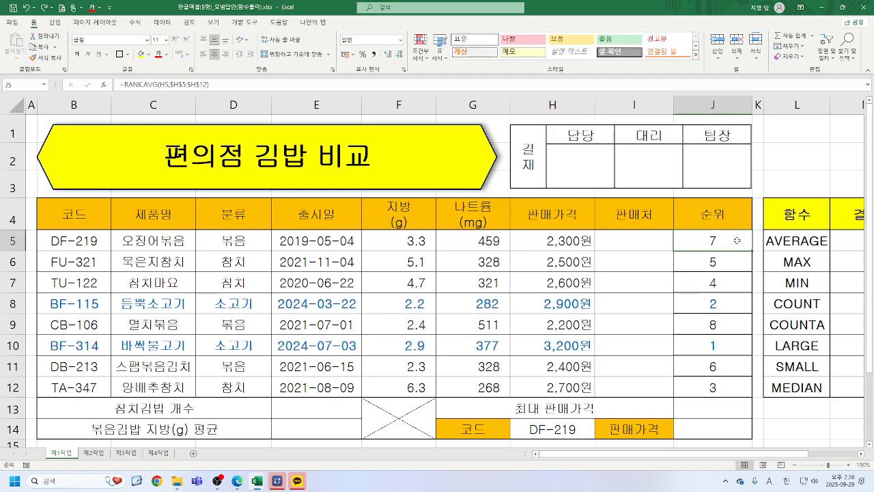
key("ctrl+z")
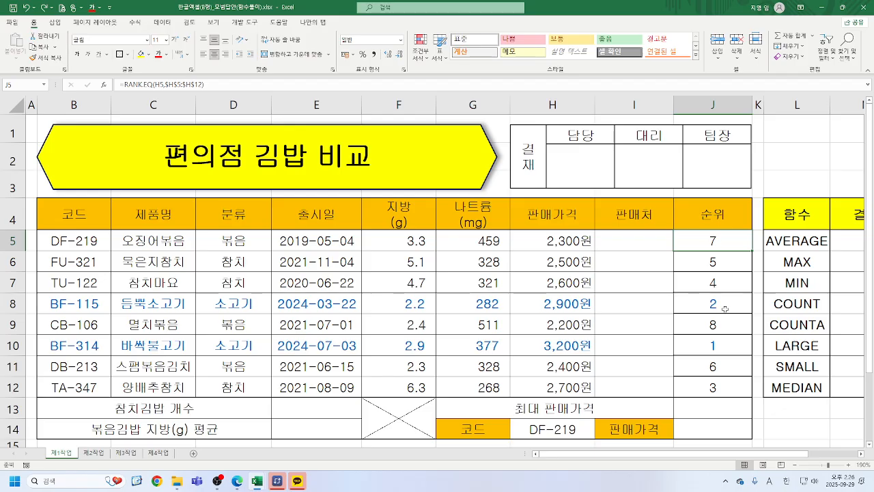
Step: Calculate the average selling price in M5 with an AVERAGE formula over H5:H12
scroll(724, 309, "down", 2)
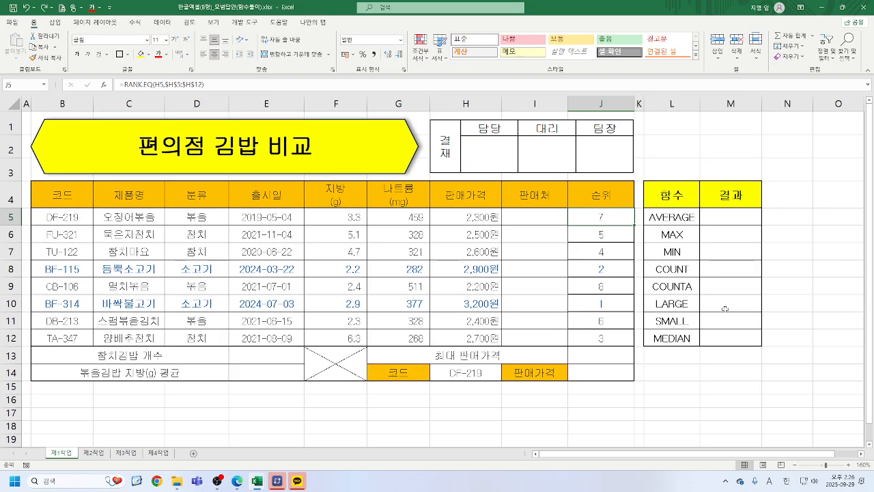
left_click(728, 223)
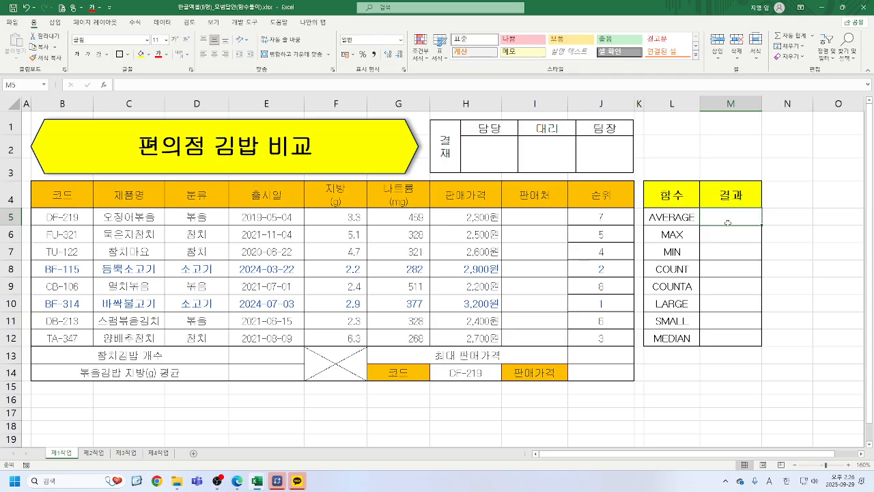
type("=AV")
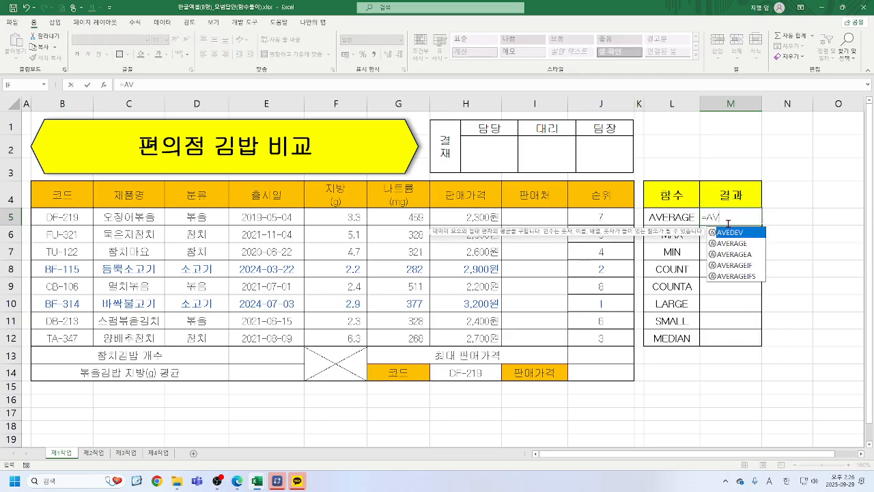
double_click(733, 244)
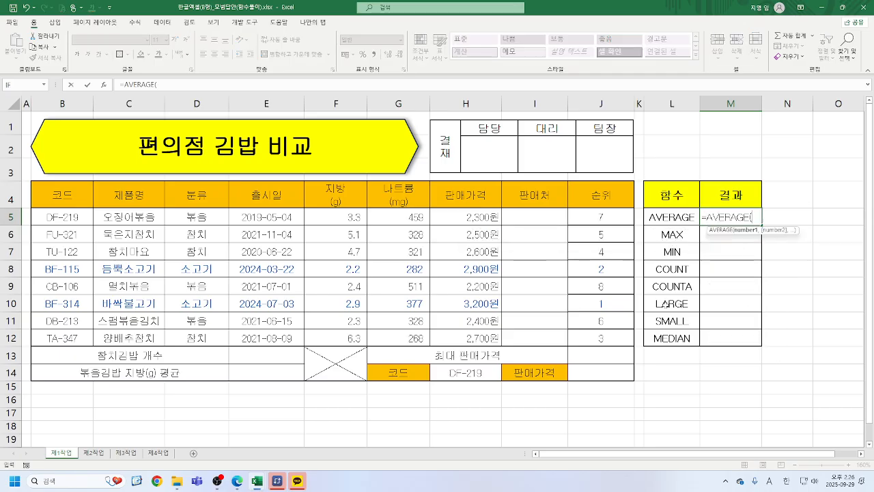
left_click_drag(461, 217, 456, 338)
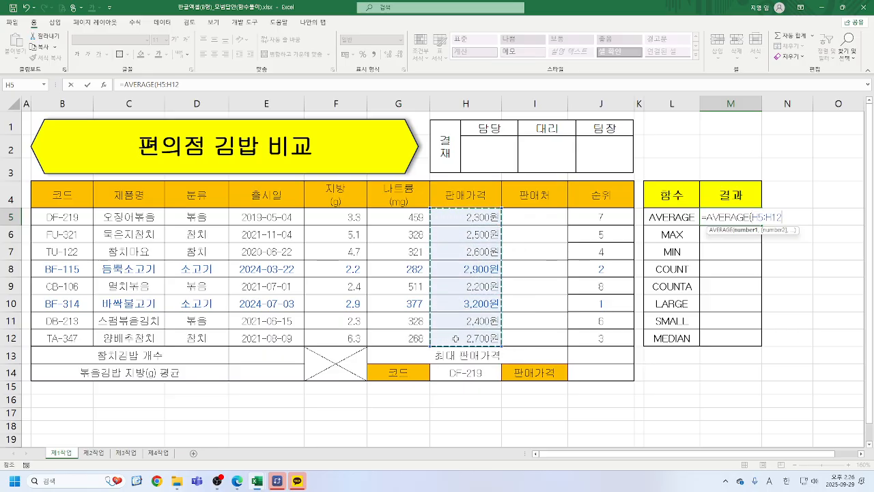
type(")")
key("Return")
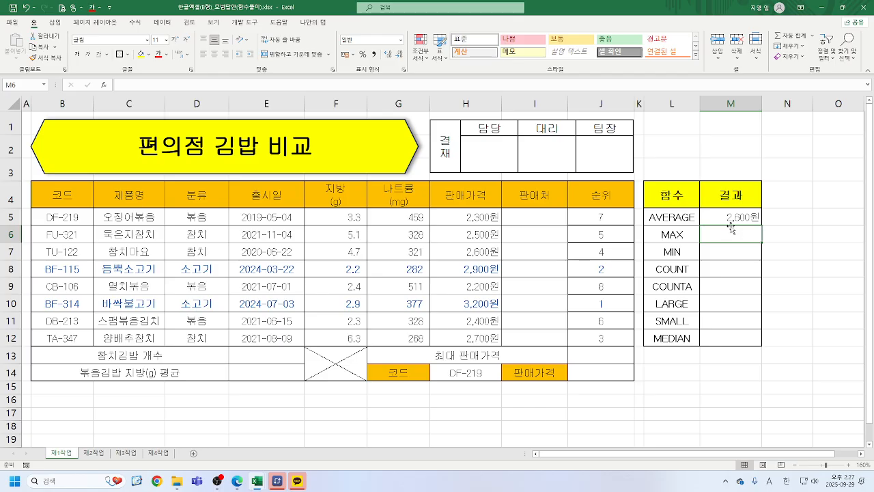
Step: Find the highest selling price in M6 with a MAX formula over H5:H12
type("=MA")
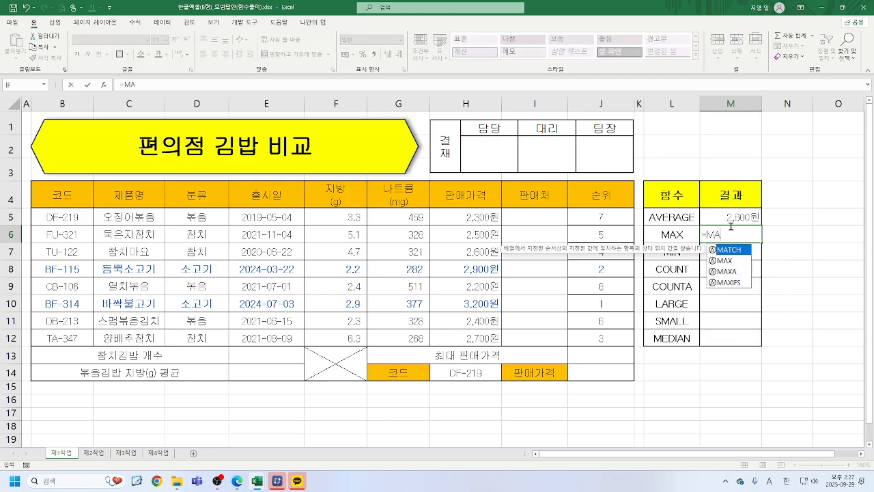
double_click(730, 266)
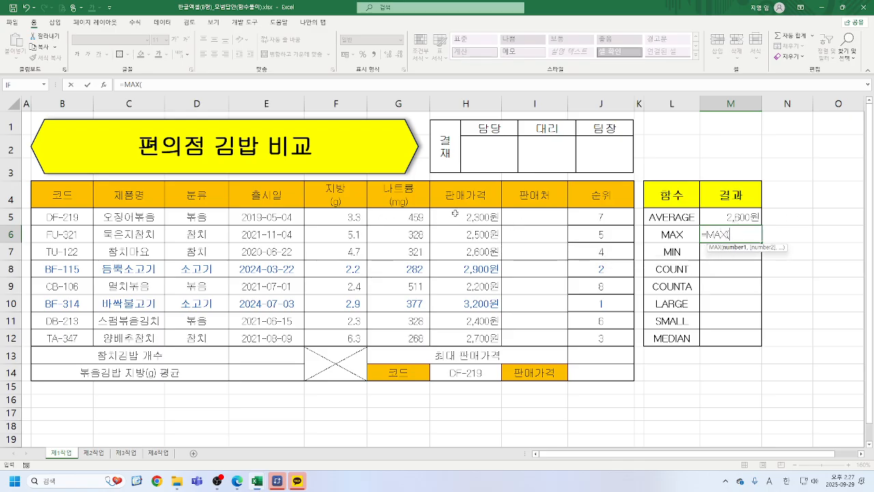
left_click_drag(455, 213, 455, 335)
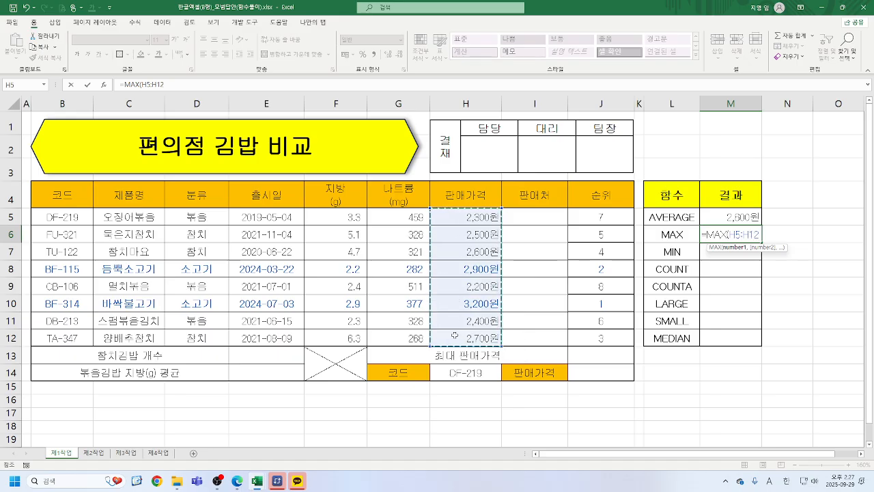
type(")")
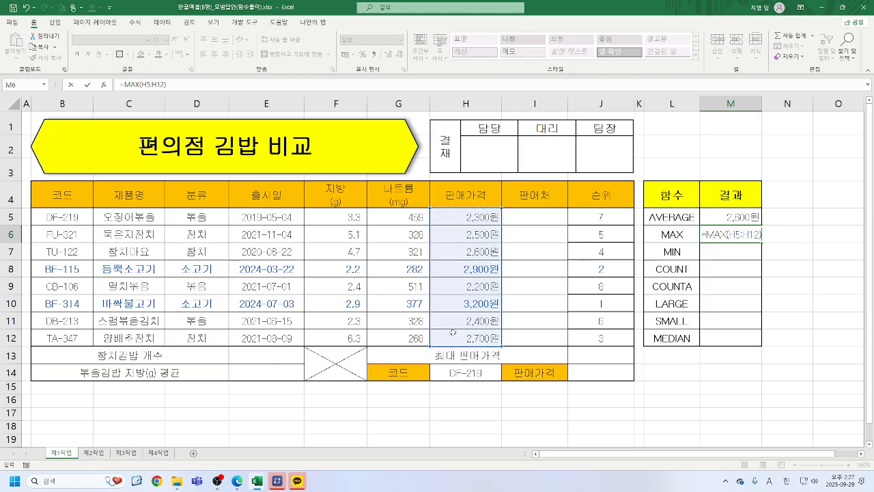
key("Return")
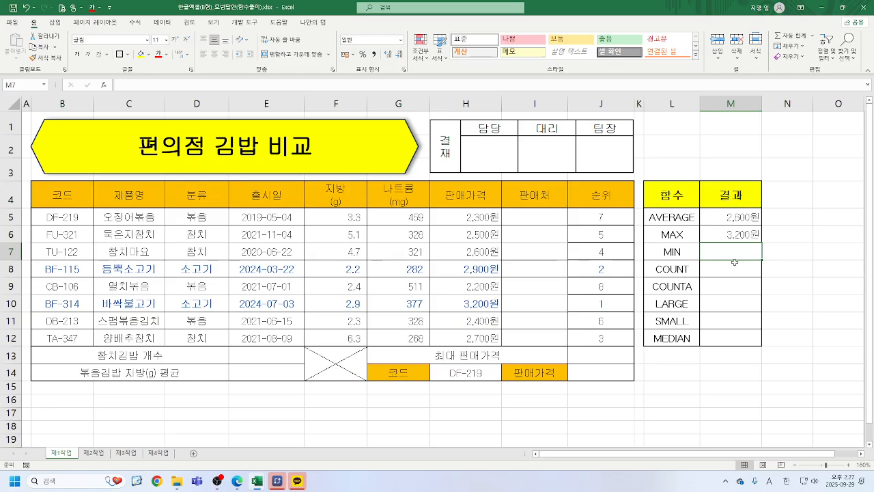
Step: Find the lowest selling price in M7 with a MIN formula over H5:H12
type("=")
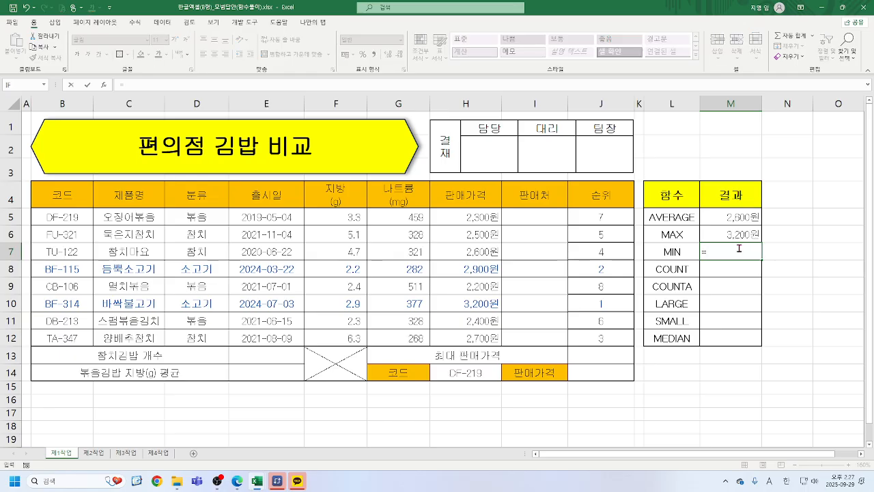
type("MIN")
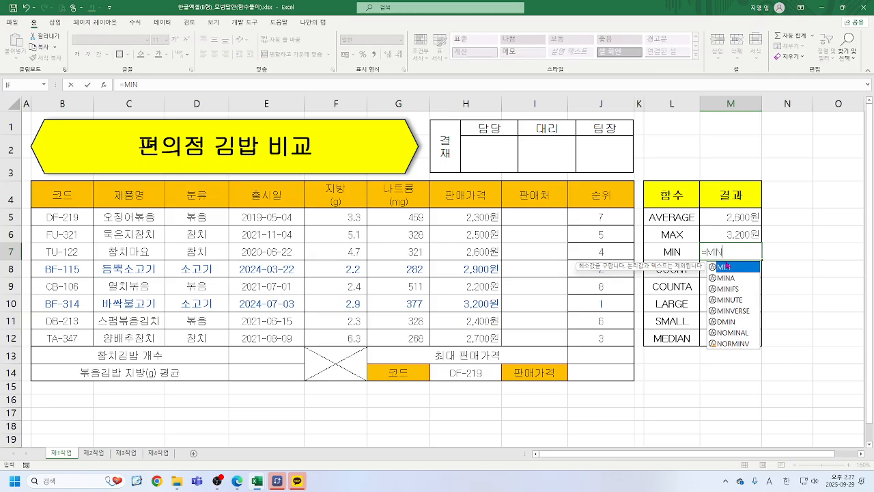
double_click(726, 267)
left_click_drag(456, 218, 469, 338)
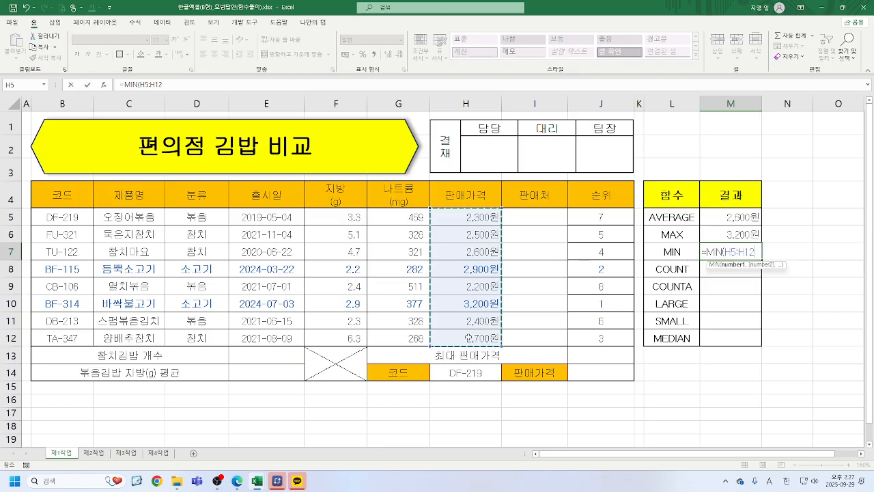
key("Return")
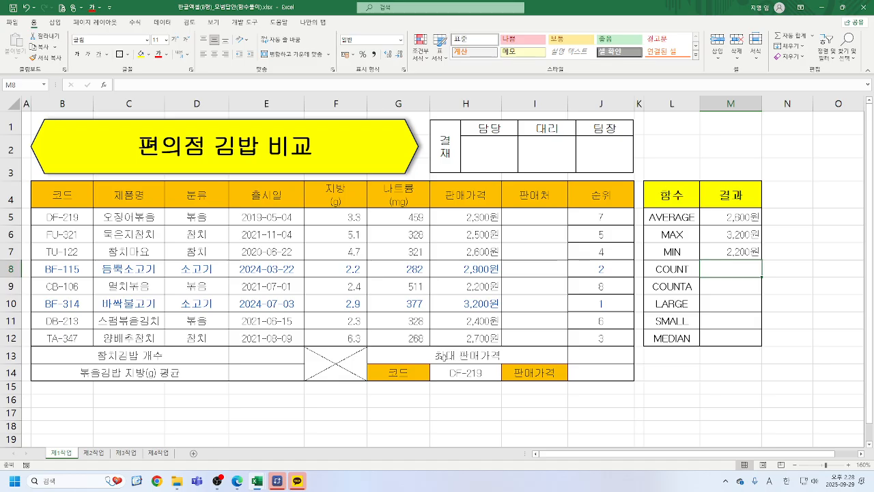
Step: Try a MIN formula over the wider range F5:H12 in M7 and revert to the H5:H12 formula
left_click(720, 250)
type("=MI")
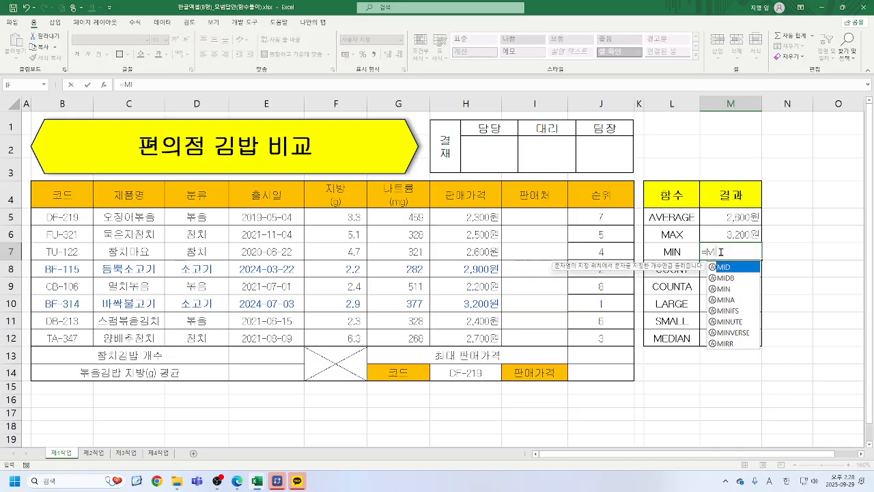
double_click(724, 289)
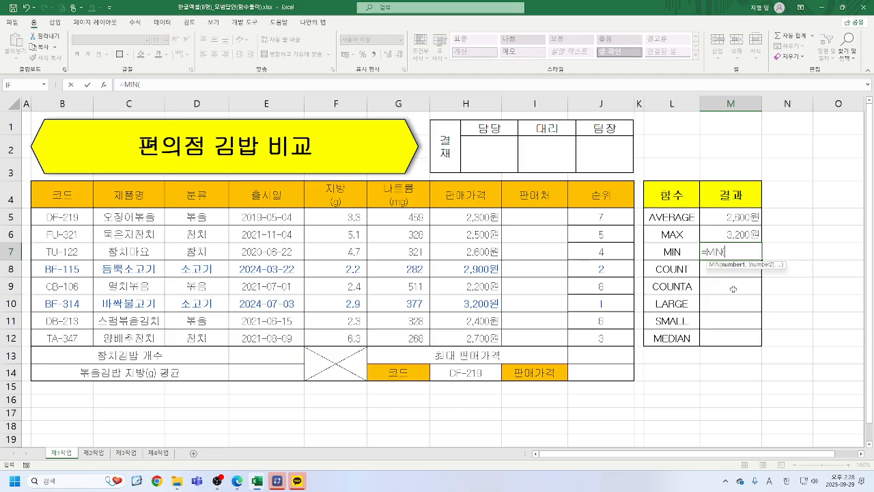
left_click_drag(330, 216, 466, 338)
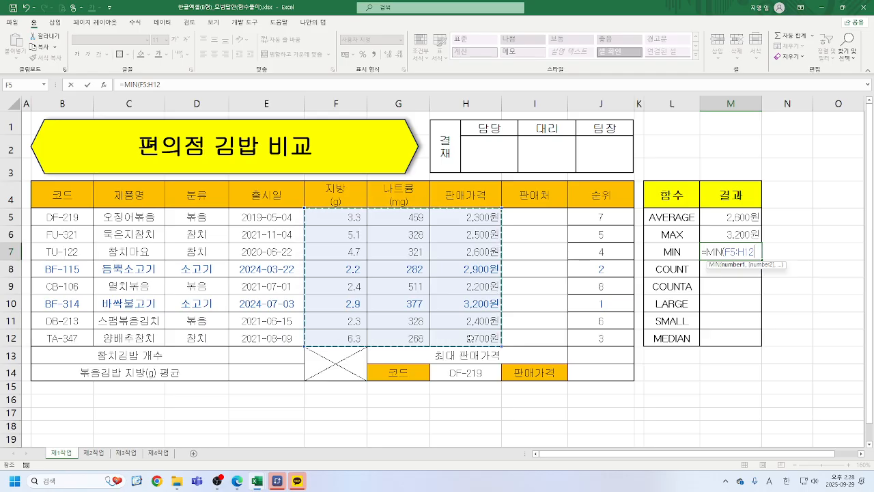
key("Return")
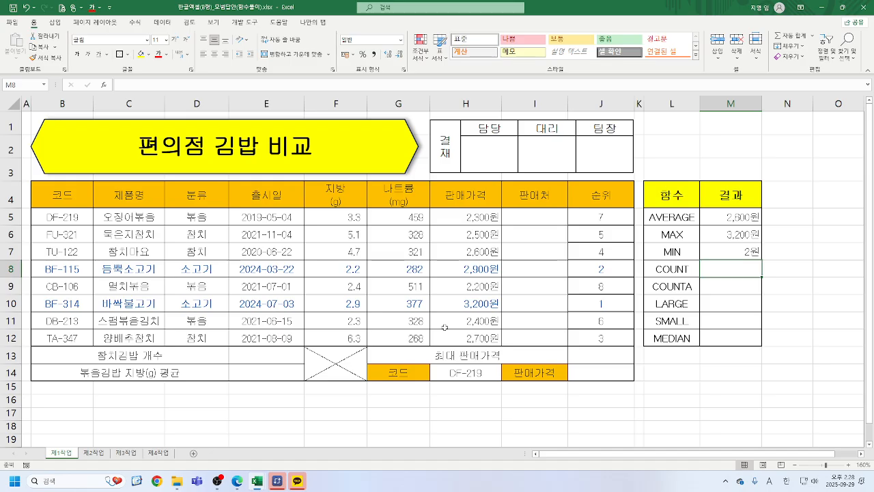
key("Up")
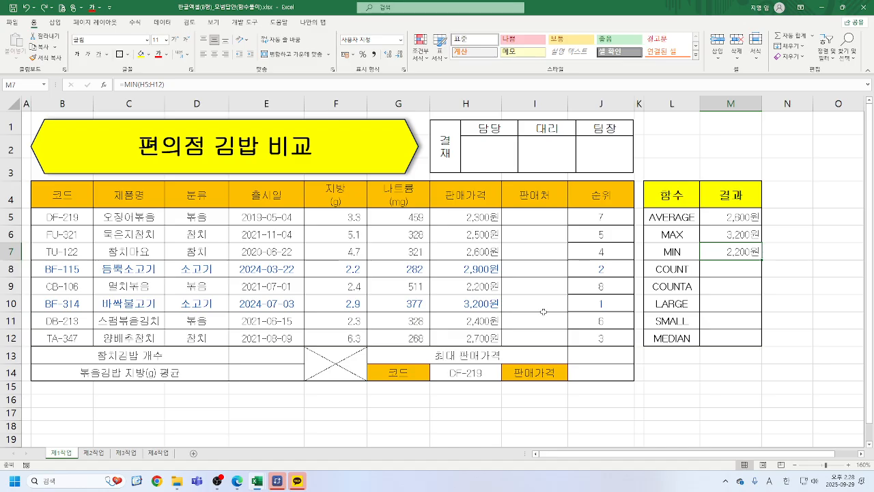
Step: Count the numeric cells in M8 with a COUNT formula over D5:H12
left_click(731, 271)
type("=")
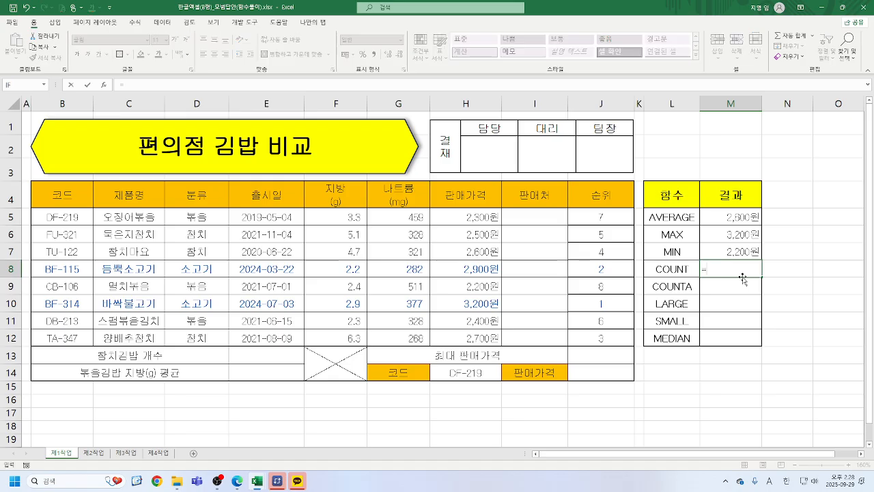
type("C")
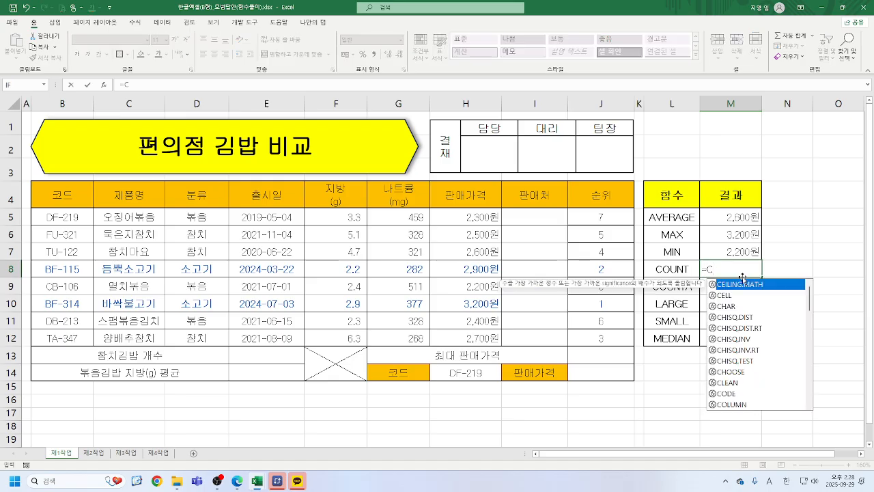
type("OU")
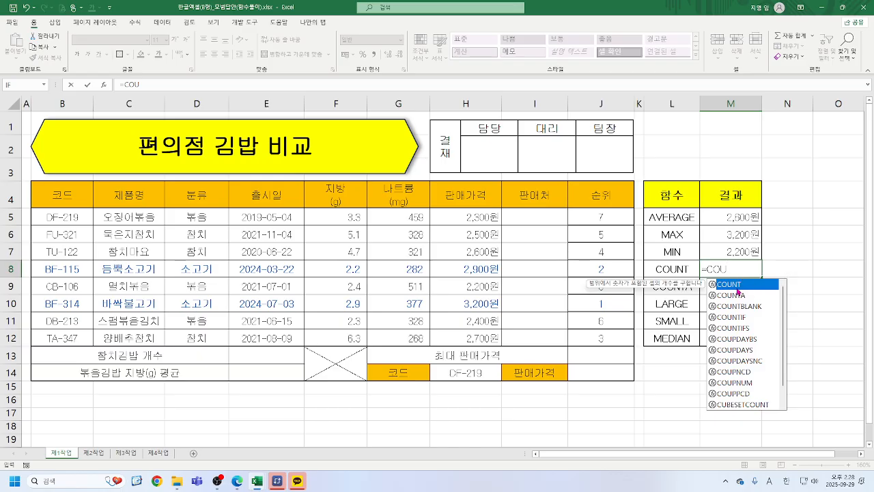
double_click(737, 286)
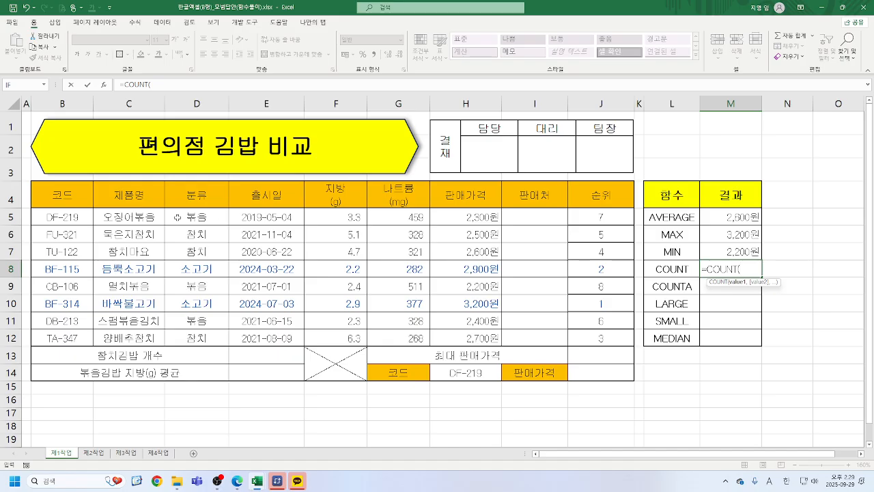
left_click_drag(178, 217, 468, 342)
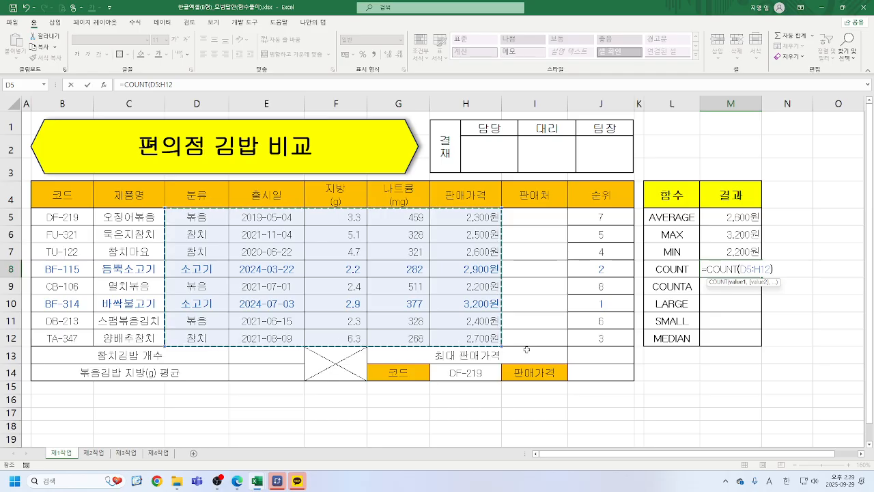
key("Return")
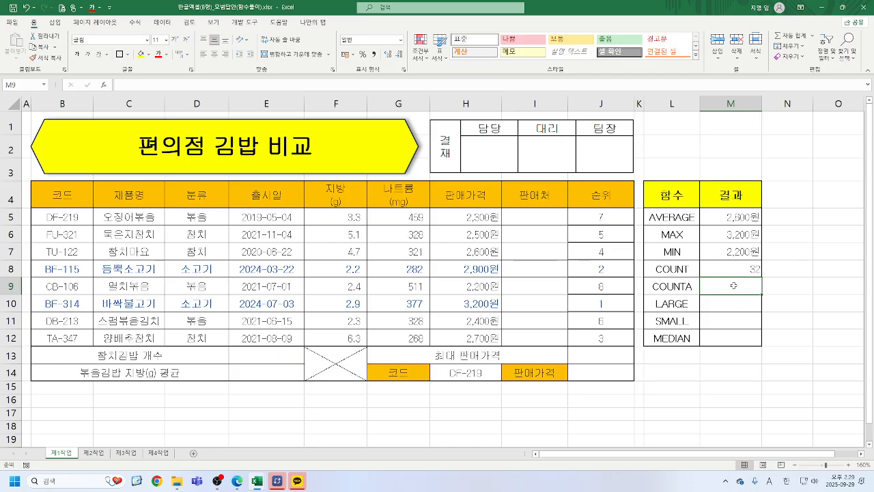
Step: Count the non-empty cells in M9 with a COUNTA formula over D5:H12
type("=COU")
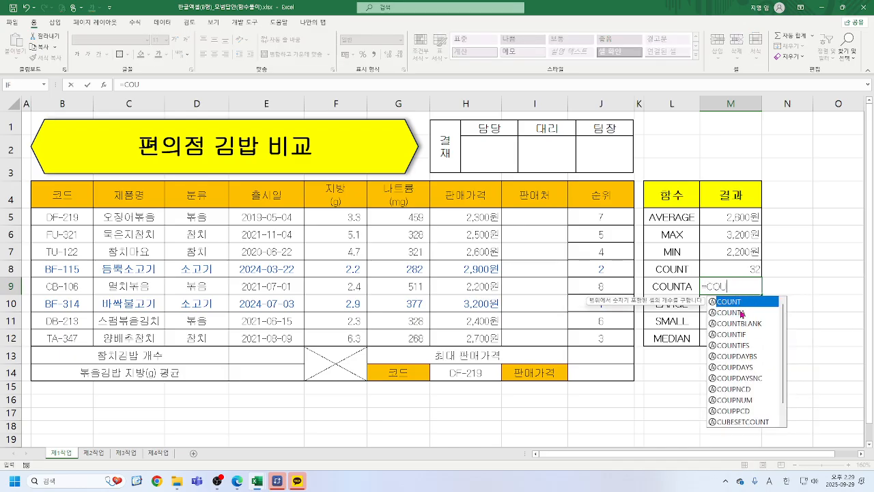
double_click(735, 312)
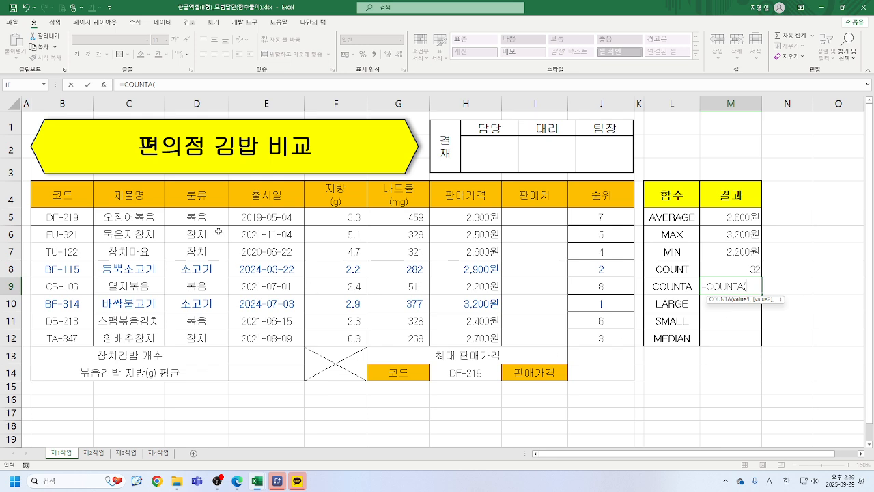
left_click_drag(187, 218, 462, 346)
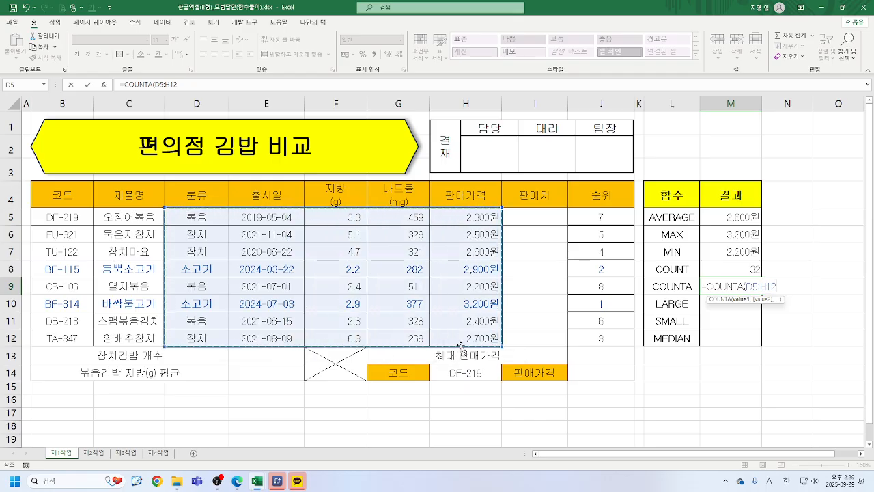
type(")")
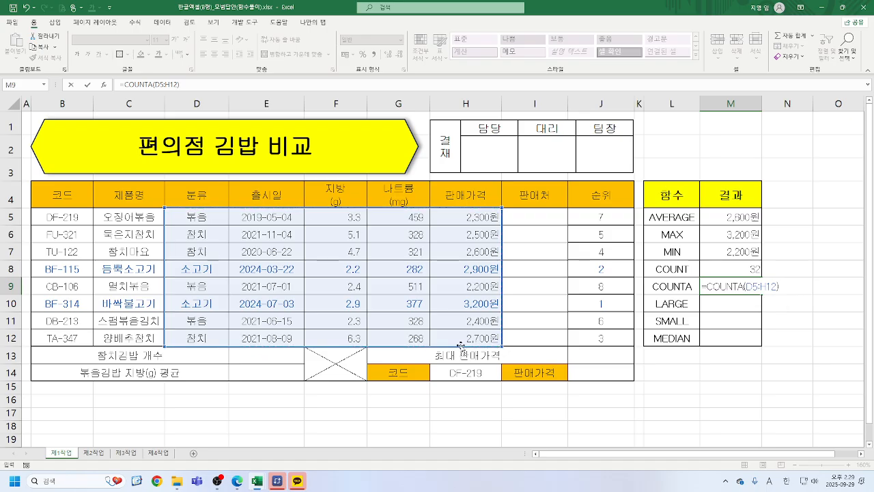
key("Return")
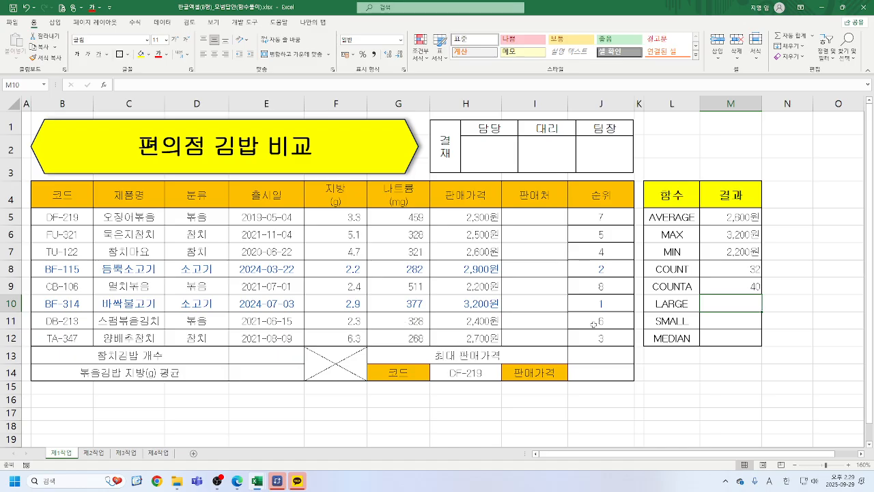
Step: Review the COUNT and COUNTA formulas, test them by clearing the category in D6, and undo the deletion
left_click(735, 268)
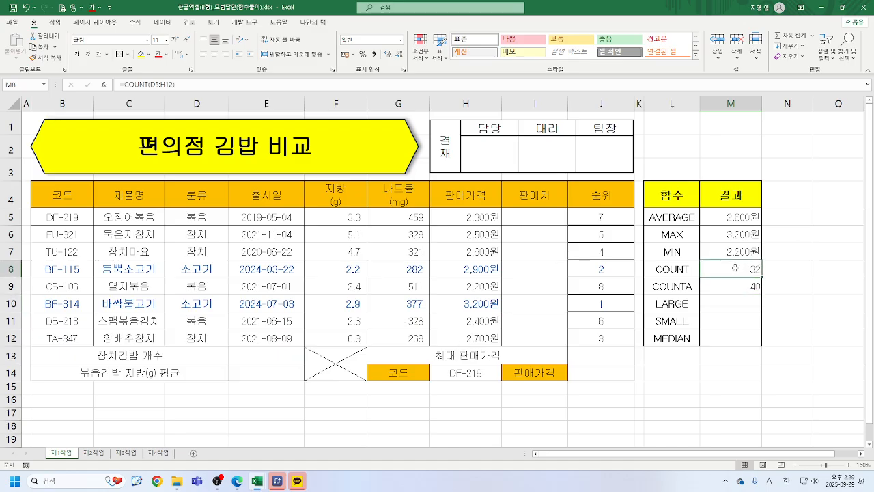
left_click(729, 287)
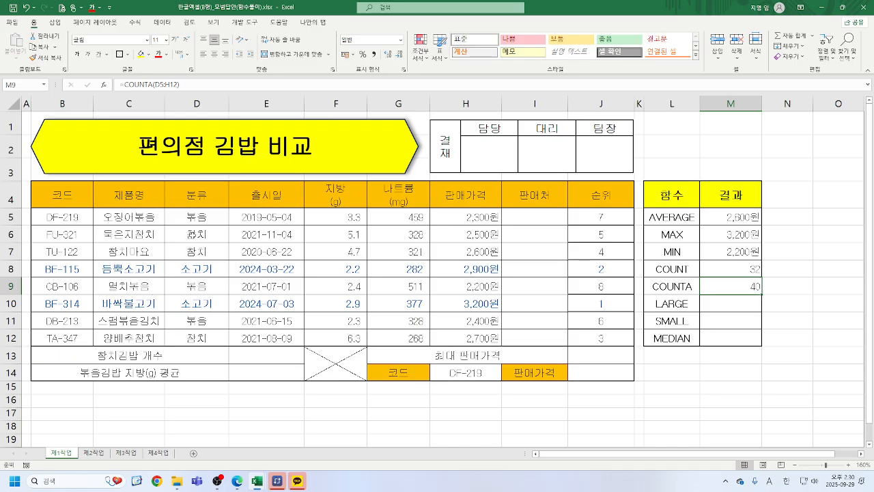
left_click(194, 235)
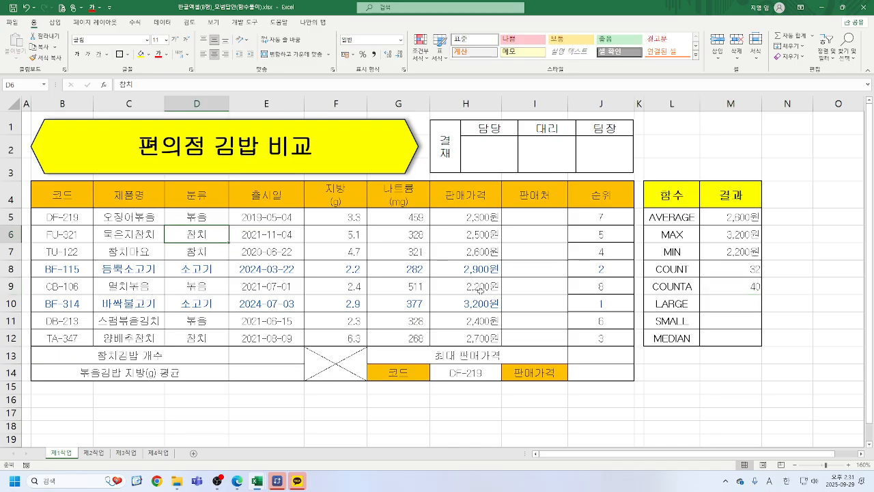
key("Delete")
key("ctrl+z")
Step: Clear the fat value in F5 to test how COUNT and COUNTA treat an emptied numeric cell
left_click(336, 220)
key("Delete")
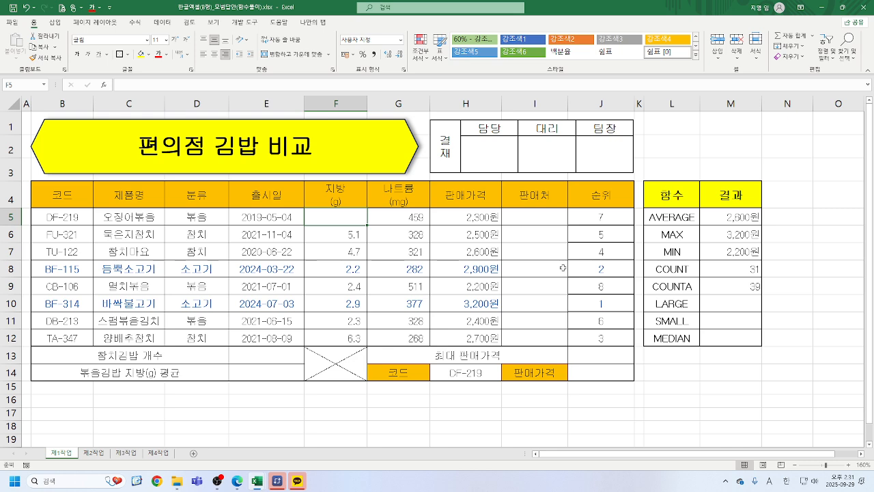
Step: Undo the clearing of the fat value in F5 and review the COUNT and COUNTA formulas in M8 and M9
key("ctrl+z")
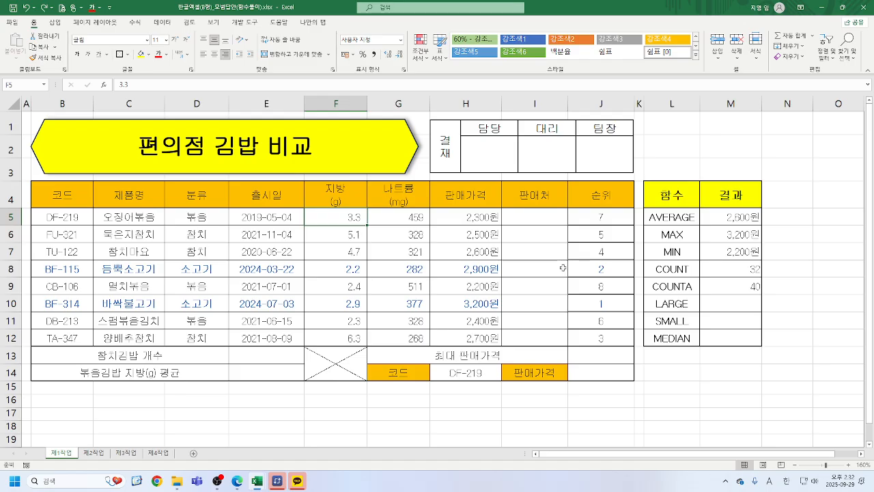
left_click(735, 271)
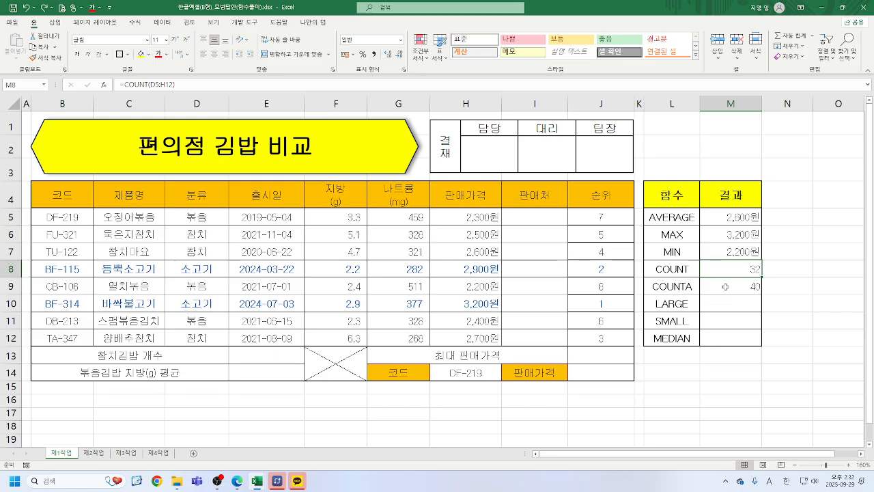
left_click(726, 287)
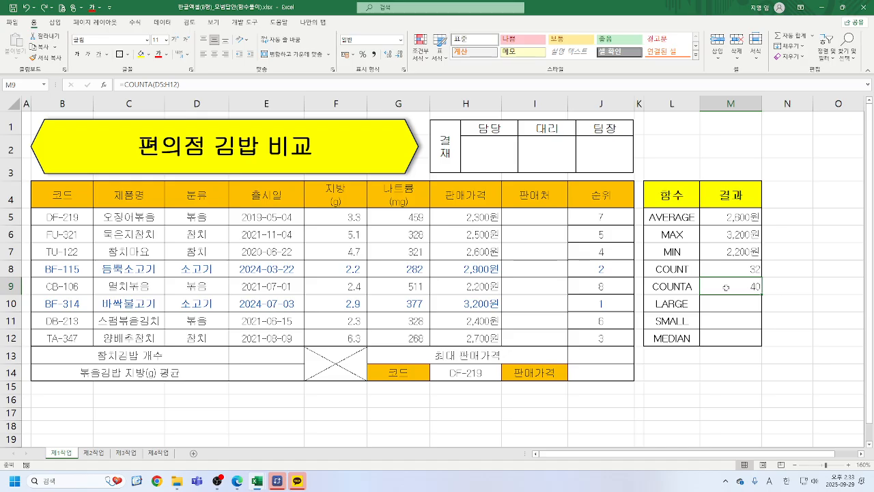
left_click(730, 304)
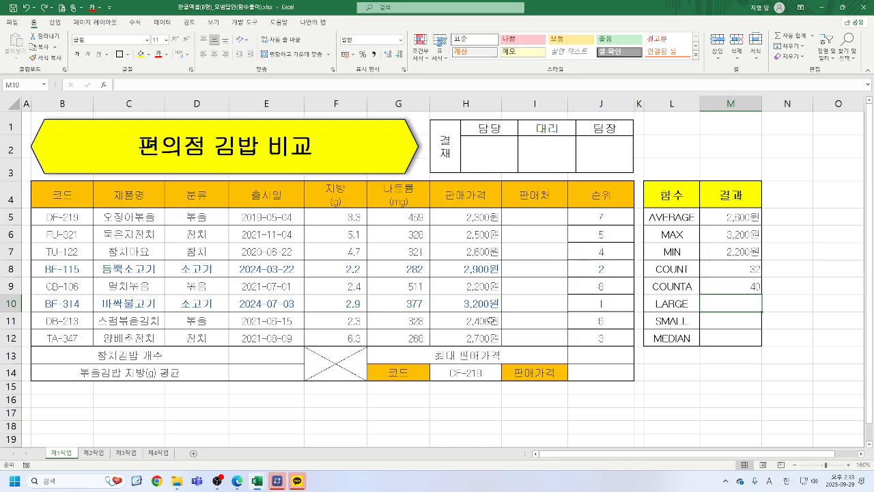
type("=")
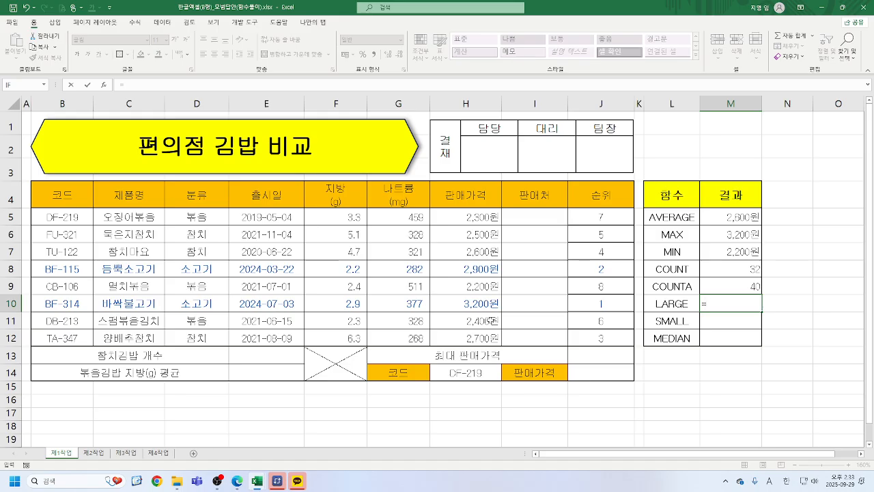
type("LA")
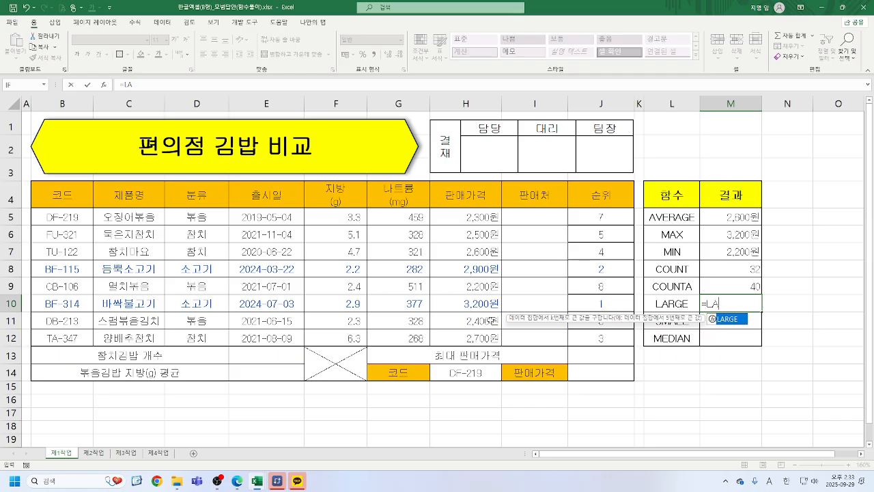
double_click(732, 320)
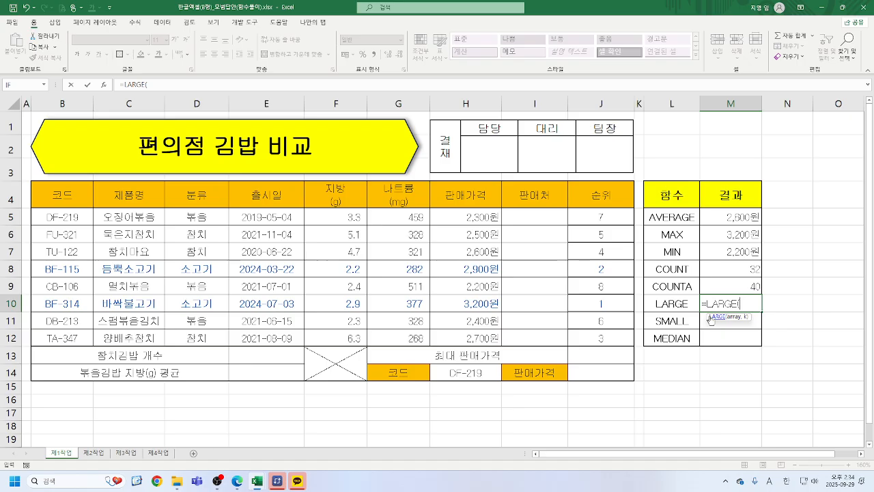
left_click(105, 86)
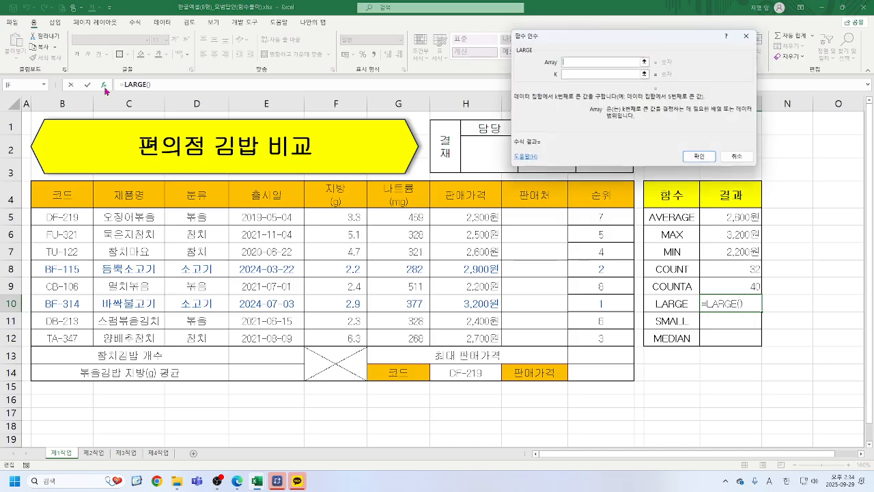
left_click_drag(635, 43, 641, 40)
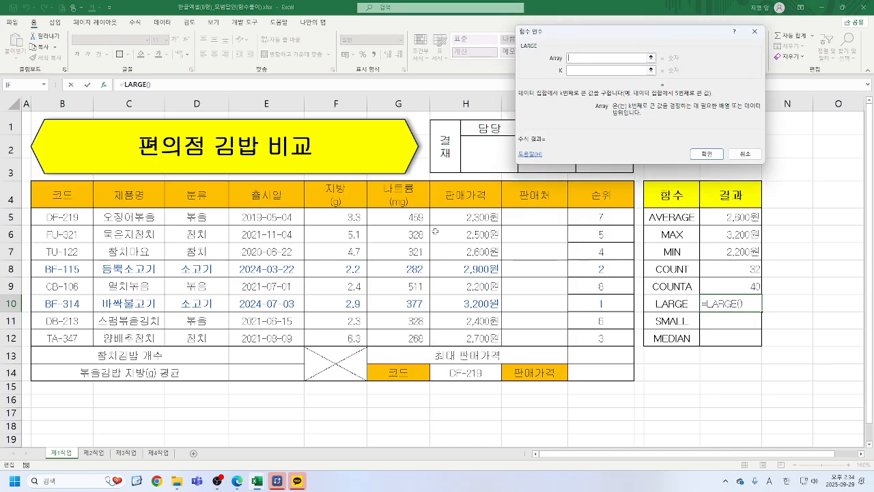
left_click_drag(445, 216, 466, 337)
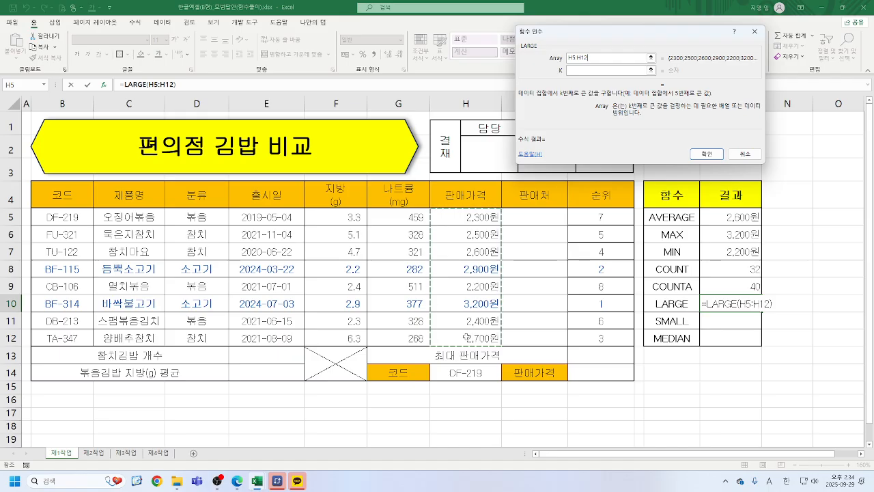
key("Tab")
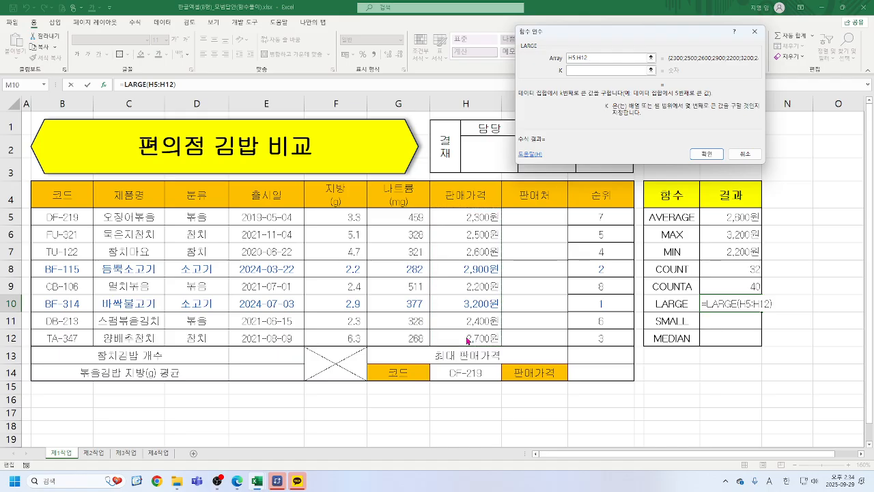
type("1")
type("3")
key("Escape")
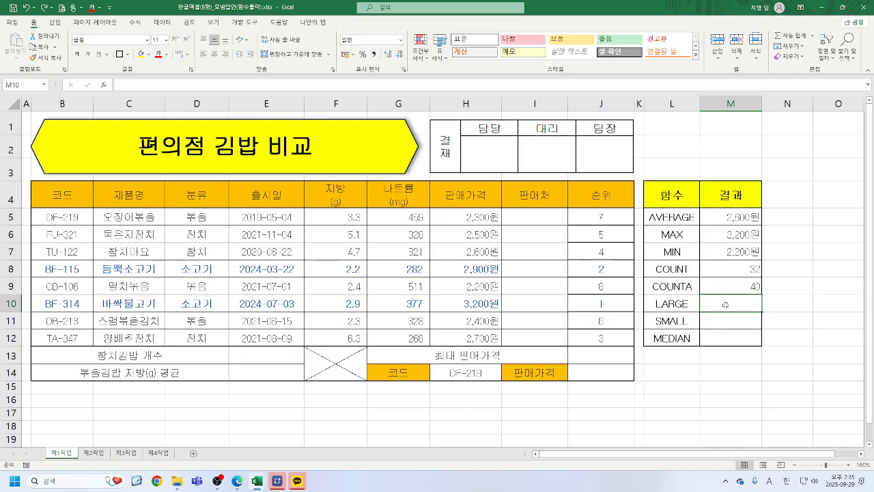
Step: Return the largest selling price in M10 with a LARGE formula over H5:H12, using 1 for K
type("=")
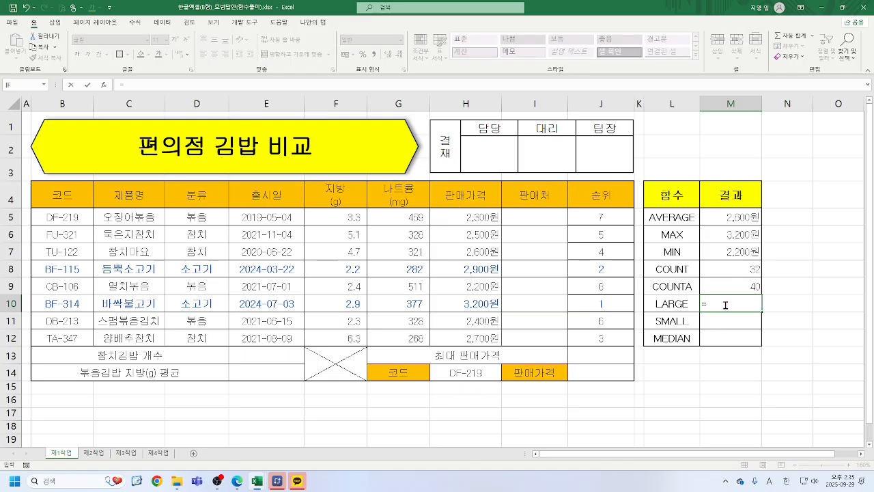
type("LARGE(")
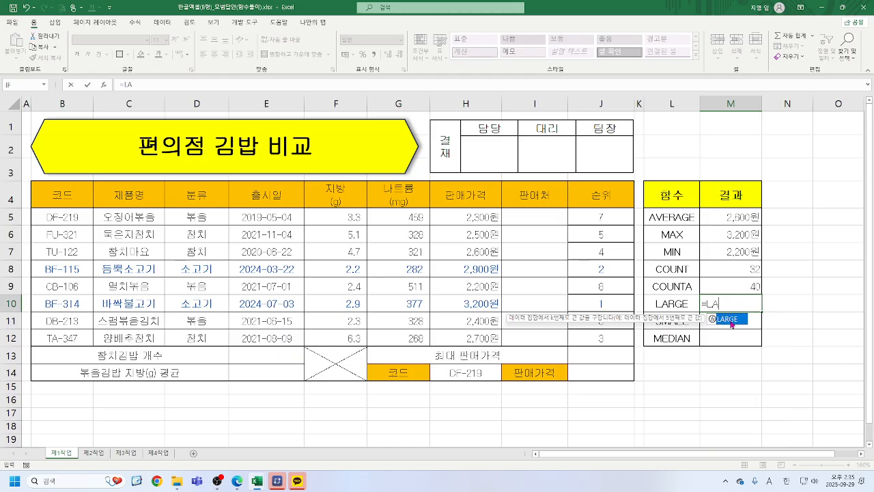
double_click(730, 319)
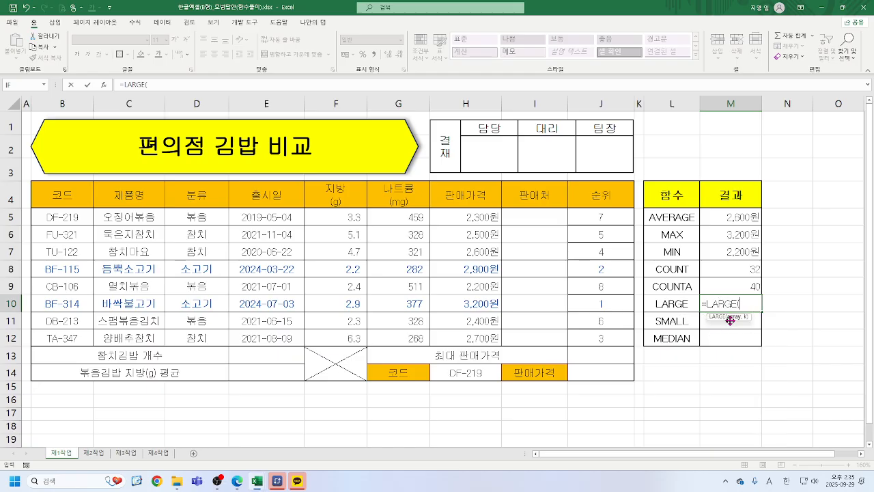
left_click(105, 87)
left_click_drag(462, 214, 458, 345)
key("Tab")
type("1")
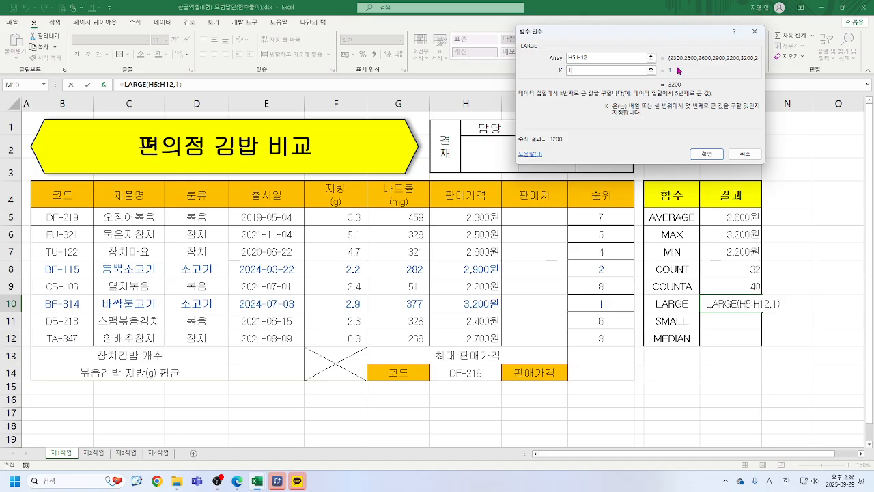
left_click(701, 154)
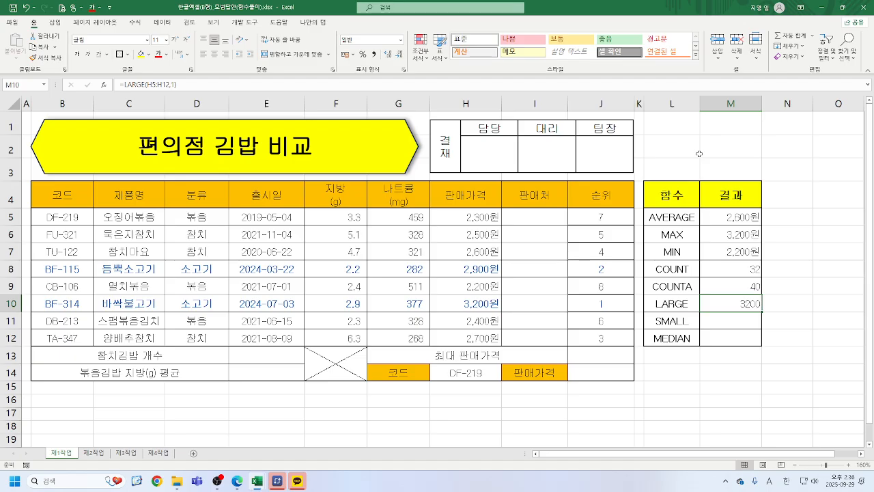
Step: Return the second-smallest selling price in M11 with a SMALL formula over H5:H12, using 2 for K
key("Down")
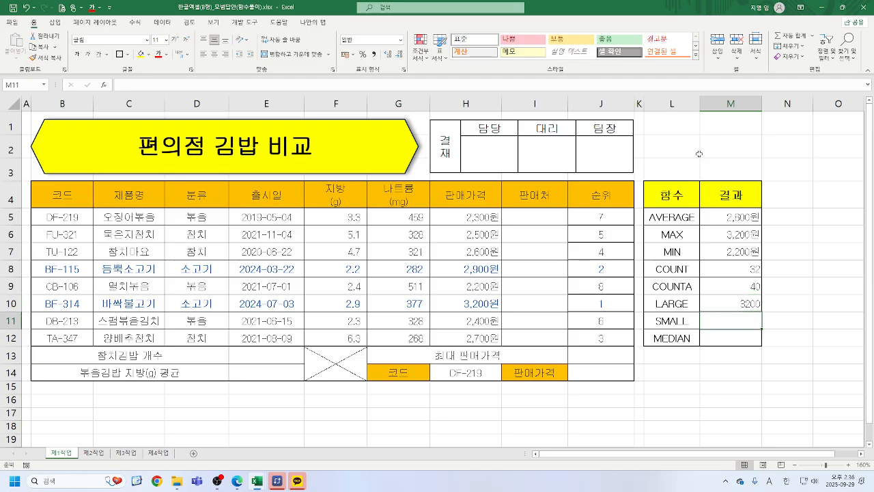
type("=")
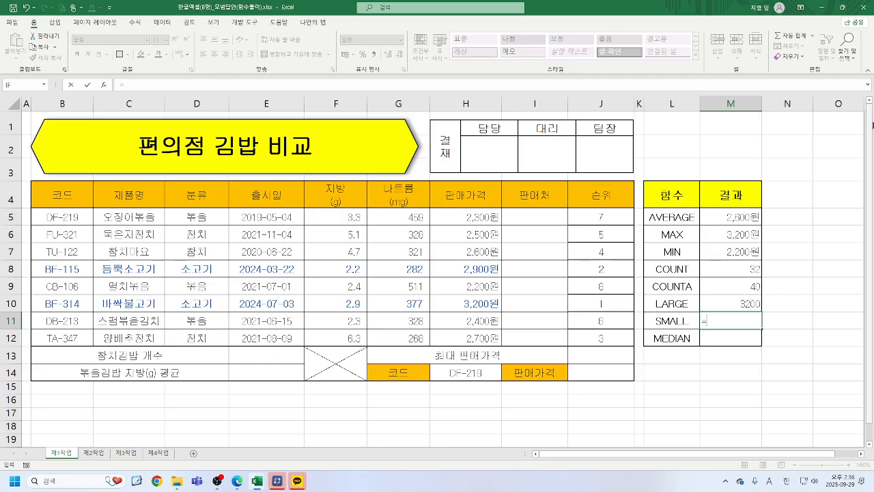
type("S")
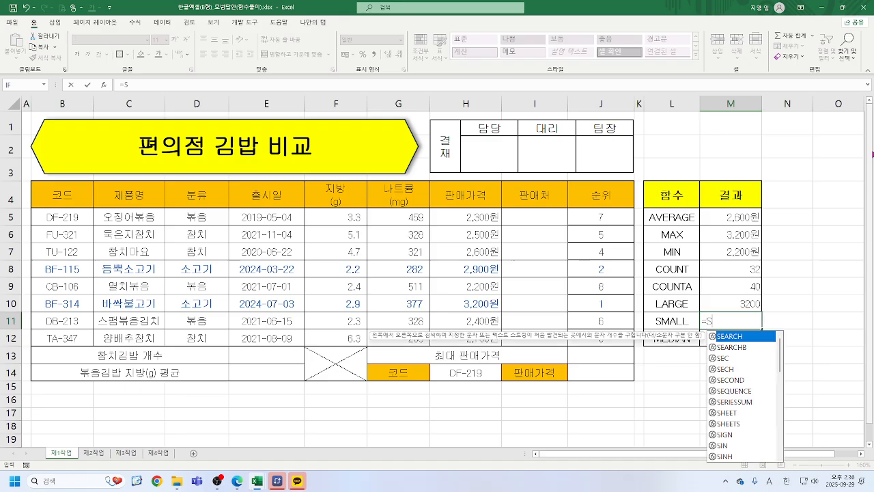
type("A")
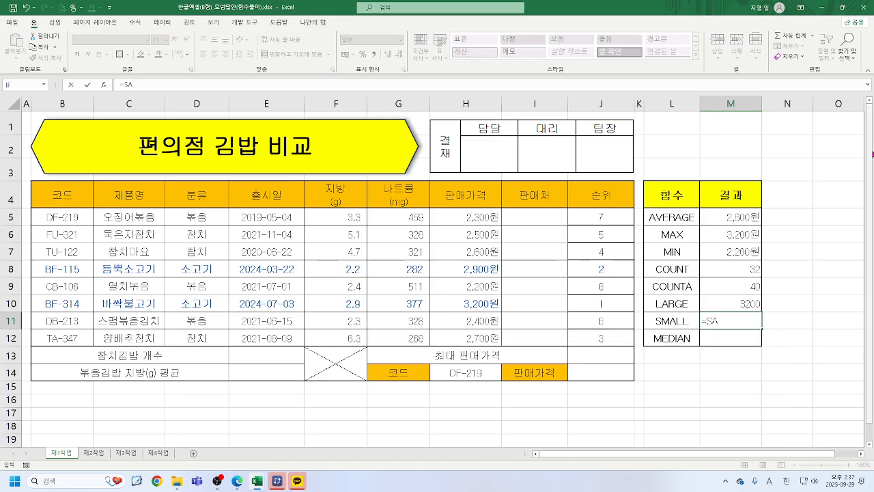
key("BackSpace")
type("M")
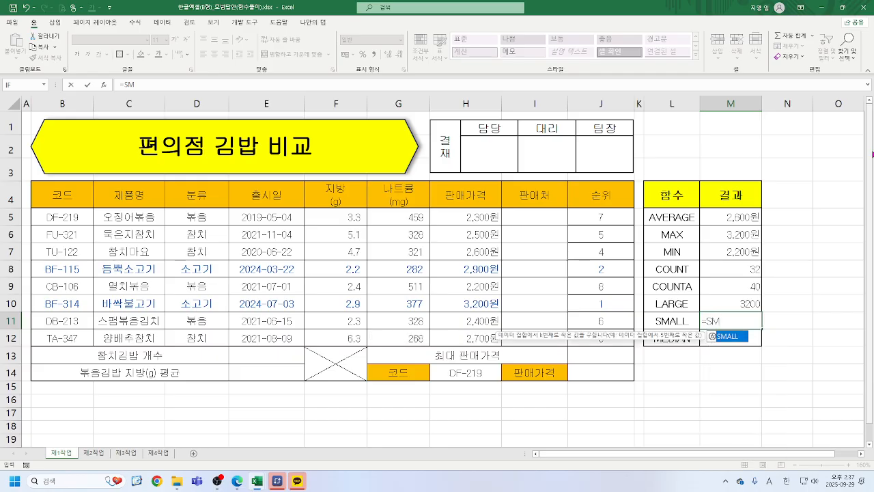
double_click(730, 336)
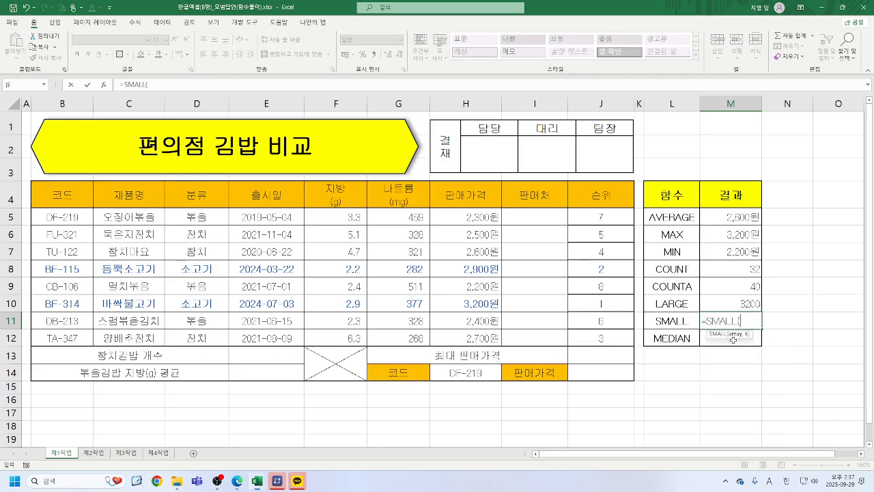
left_click(103, 86)
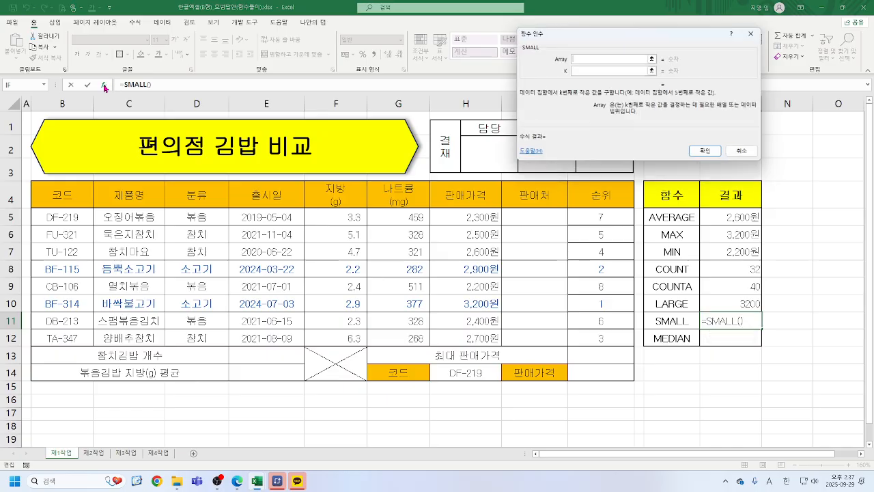
left_click_drag(450, 218, 450, 338)
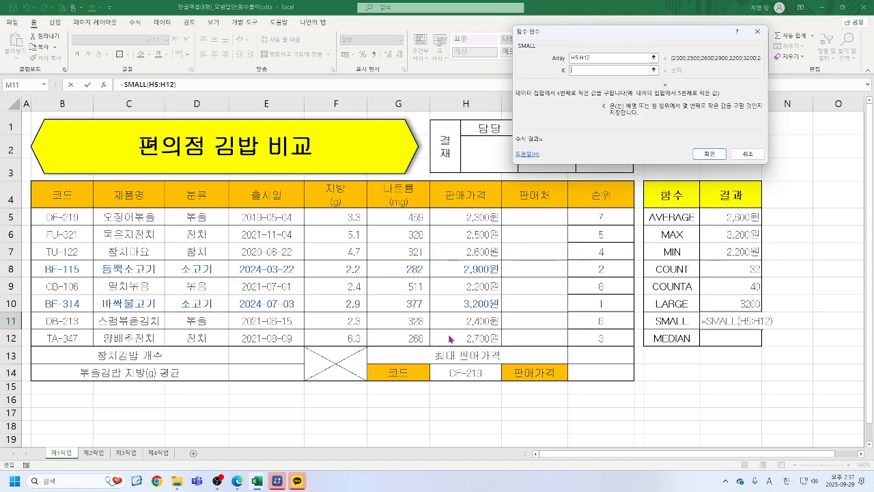
type("1")
key("BackSpace")
type("2")
left_click(703, 153)
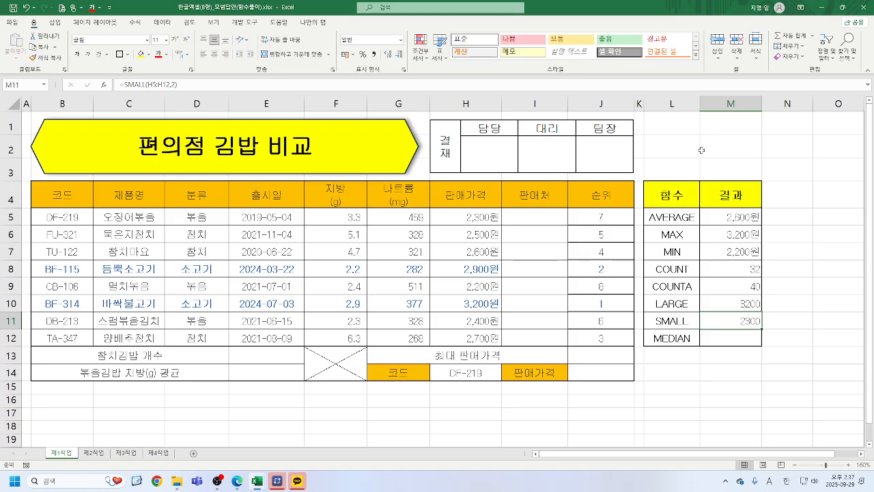
Step: Re-enter the LARGE formula in M10 over H5:H12, testing 2 for K and finishing with 1
left_click(726, 305)
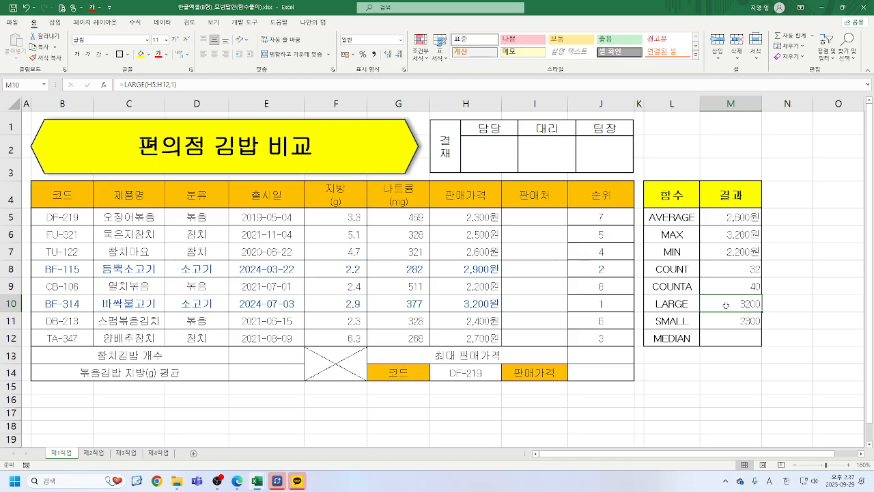
type("=LA")
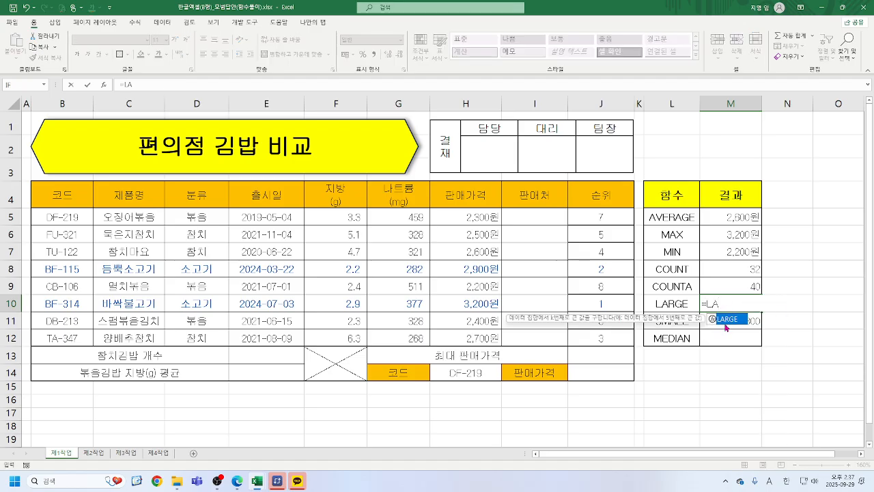
double_click(725, 326)
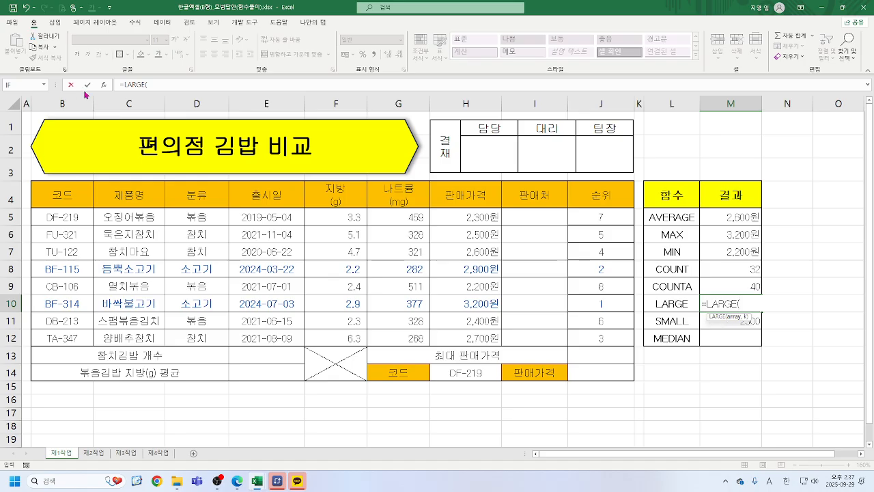
left_click(104, 85)
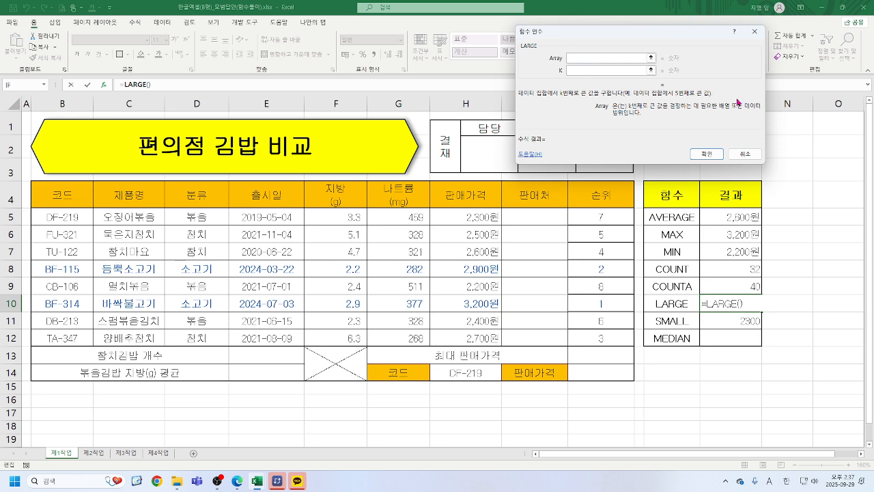
left_click_drag(459, 218, 467, 336)
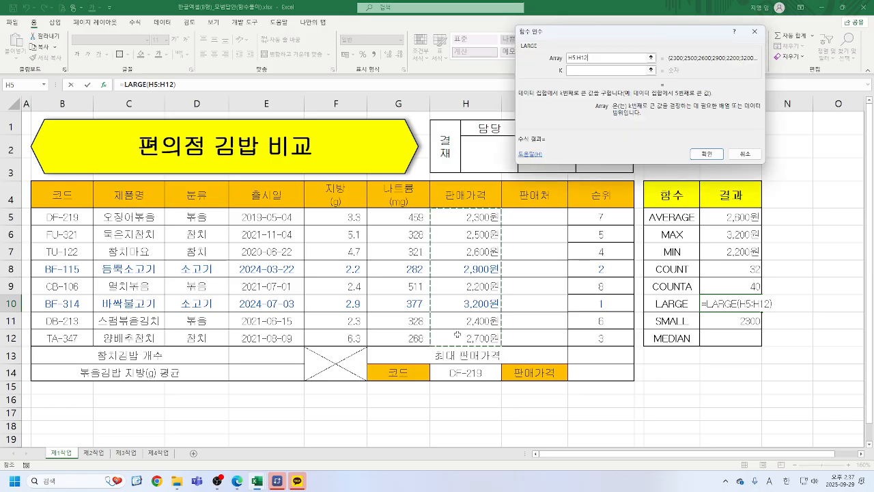
key("Tab")
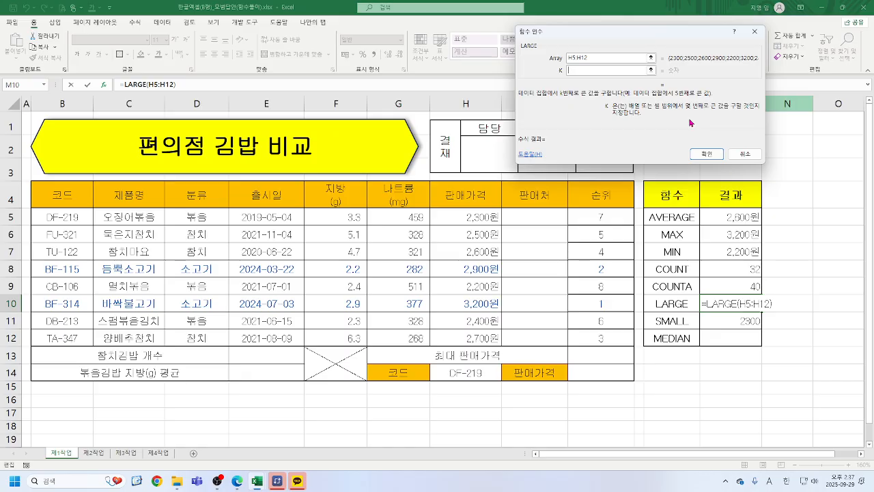
type("2")
key("BackSpace")
type("1")
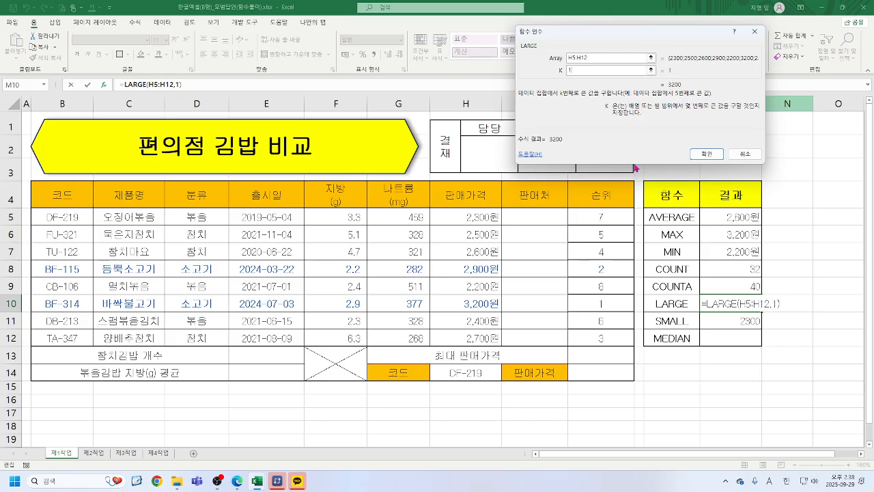
left_click(705, 155)
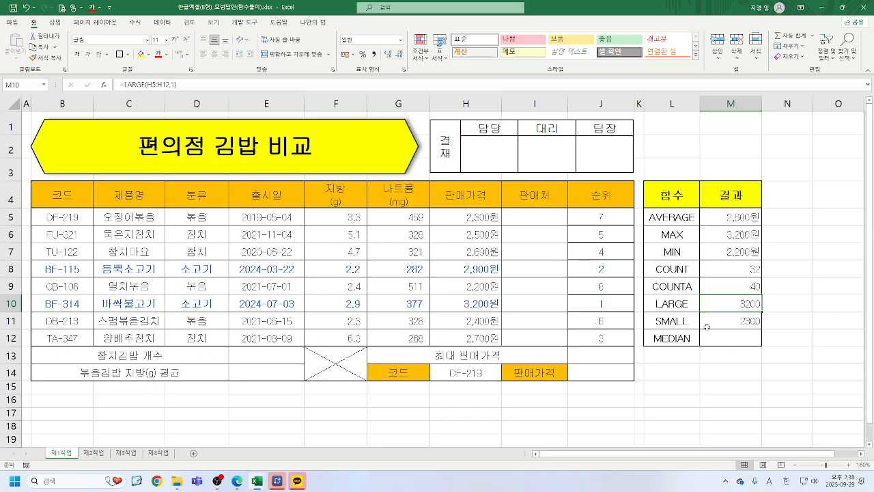
Step: Calculate the median selling price in M12 with a MEDIAN formula over H5:H12, using the function arguments dialog
left_click(733, 339)
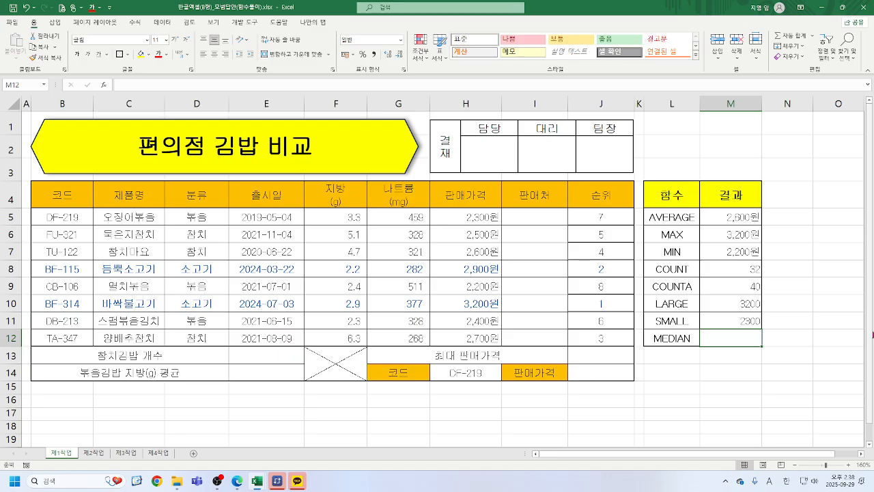
type("=")
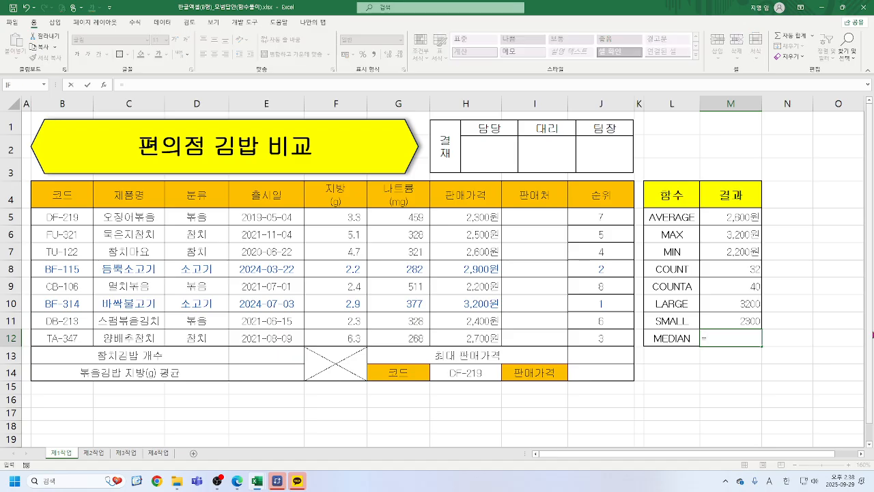
type("A")
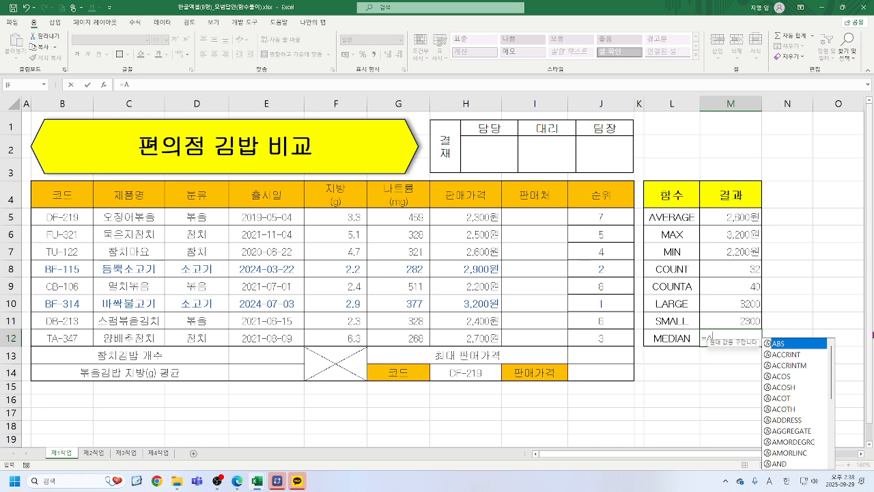
type("V")
key("BackSpace")
key("BackSpace")
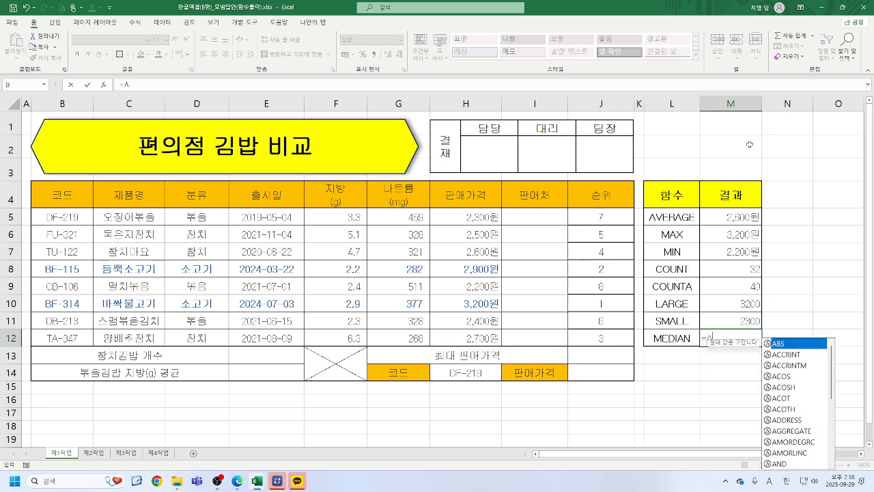
type("ME")
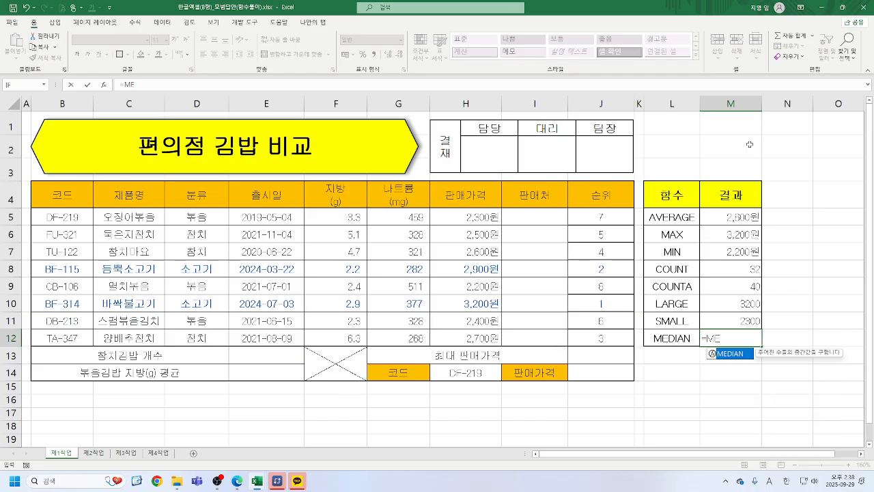
double_click(735, 354)
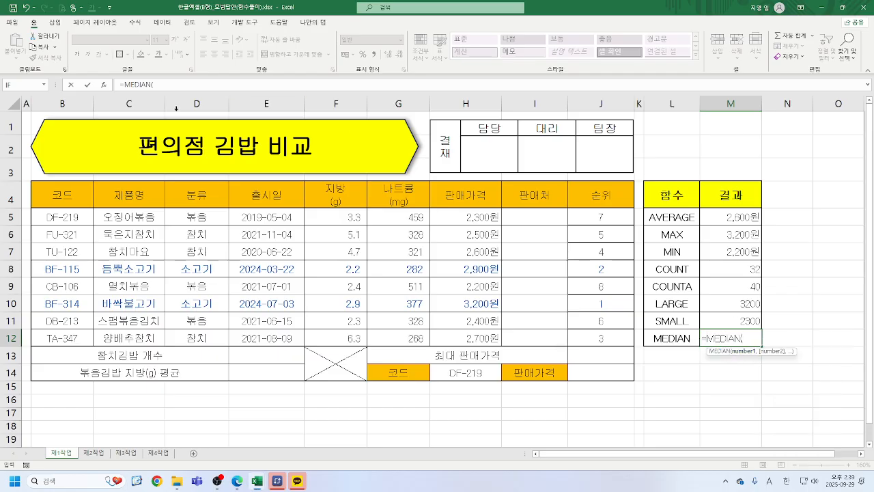
left_click(103, 85)
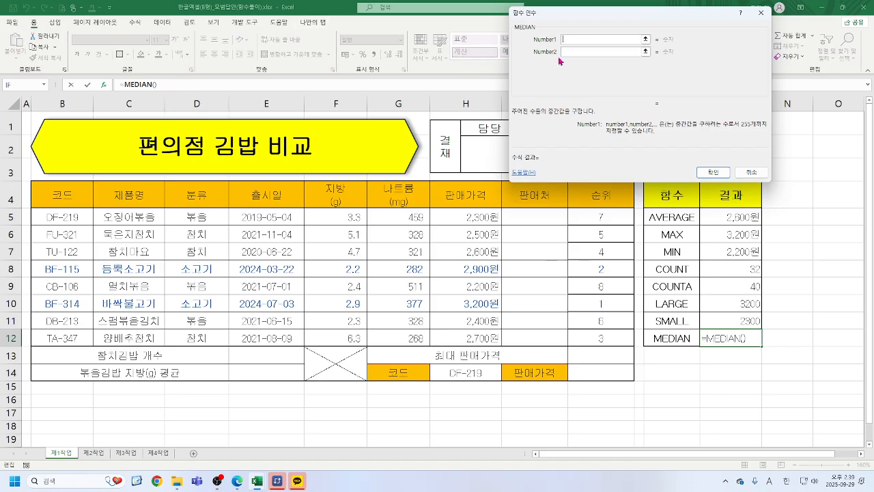
left_click_drag(455, 211, 468, 336)
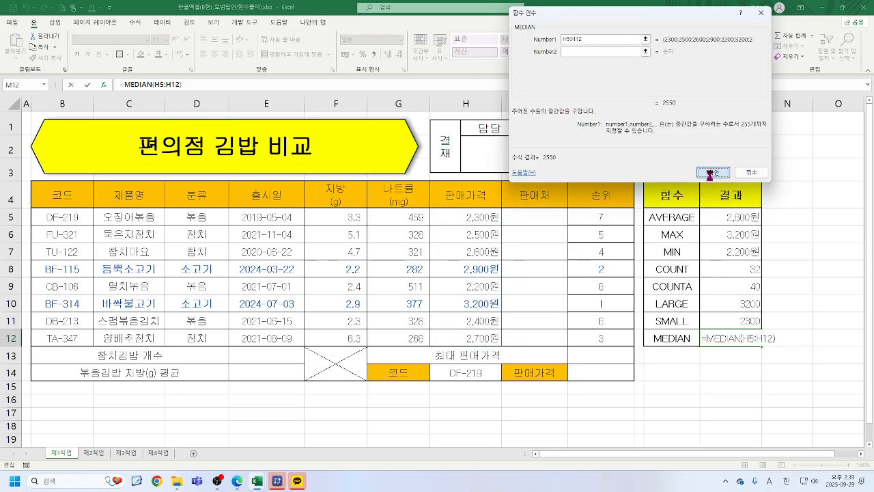
left_click(712, 175)
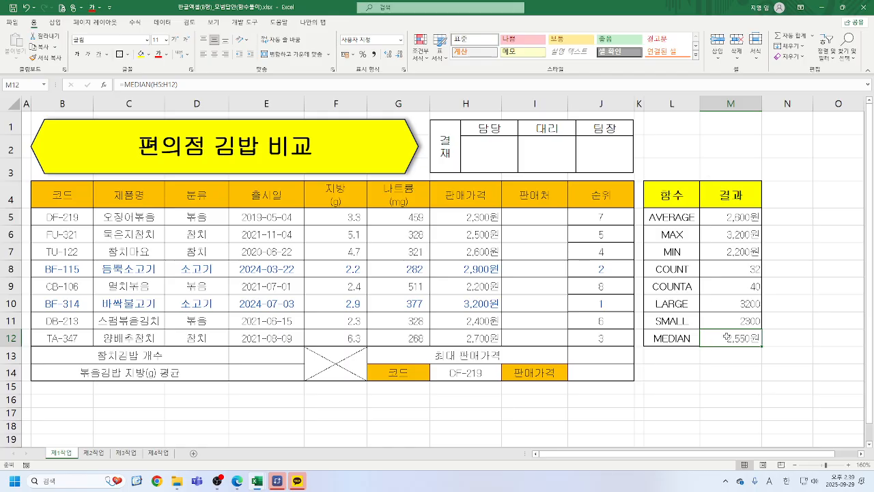
Step: Re-enter the MEDIAN formula over H5:H12 directly in cell M12, without the function arguments dialog
type("=")
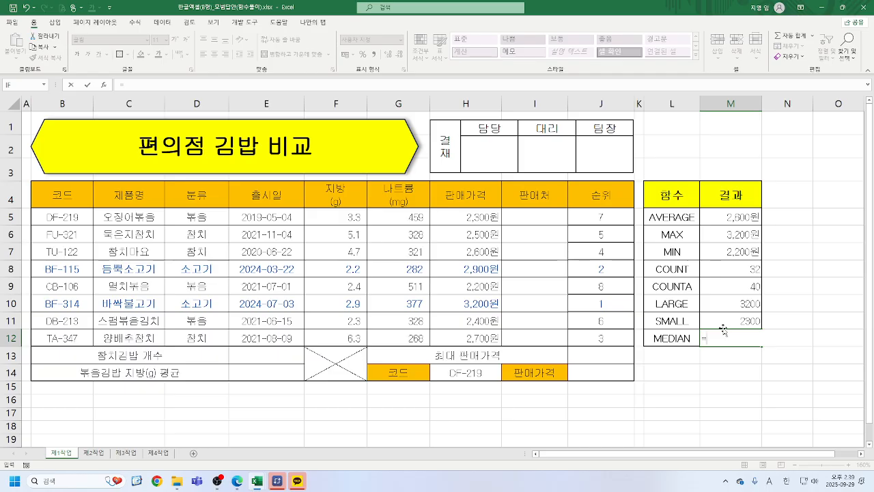
type("M")
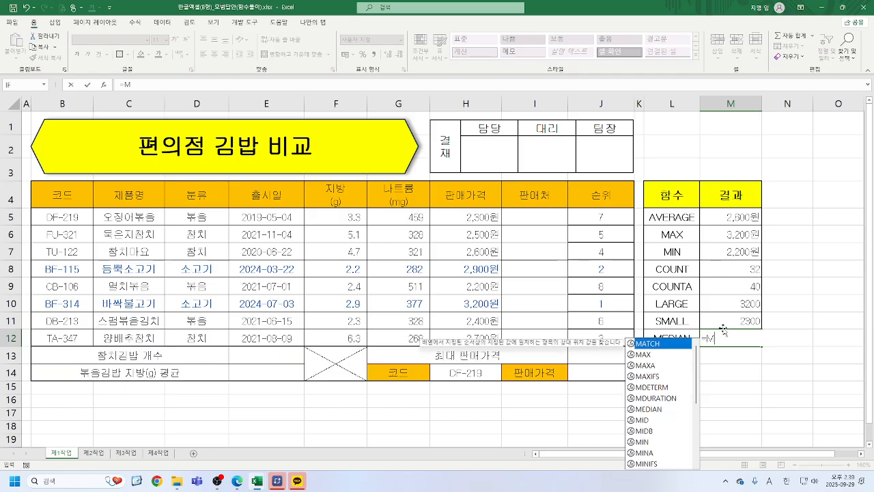
type("E")
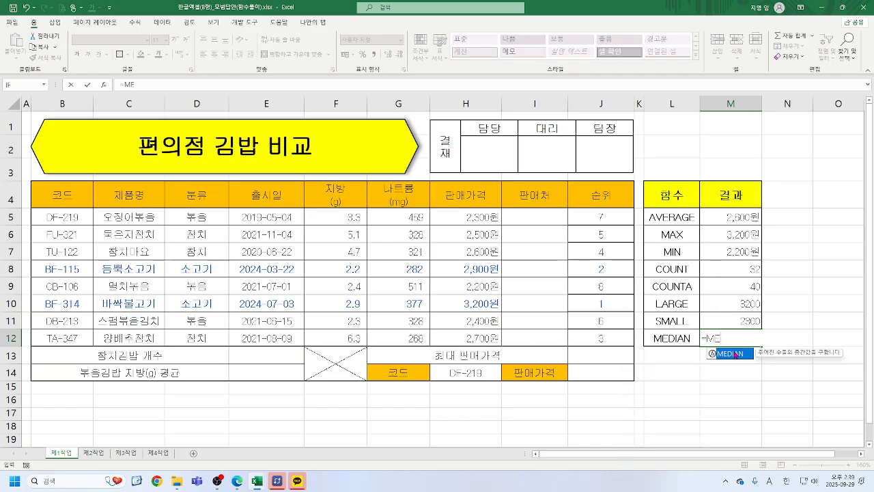
double_click(737, 353)
left_click_drag(462, 217, 466, 337)
key("Return")
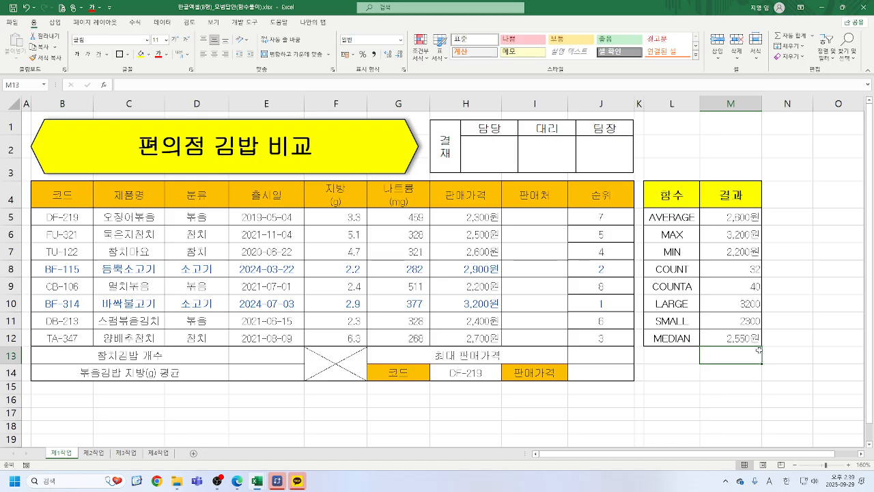
Step: Review the formulas in the results column from M5 to M12, comparing COUNT, COUNTA, LARGE, SMALL, AVERAGE, MAX, MIN and MEDIAN
left_click(726, 339)
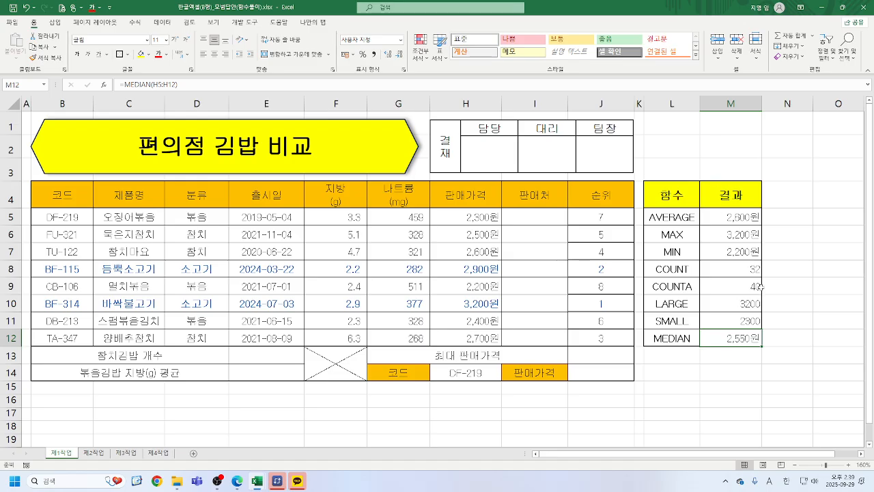
left_click(728, 273)
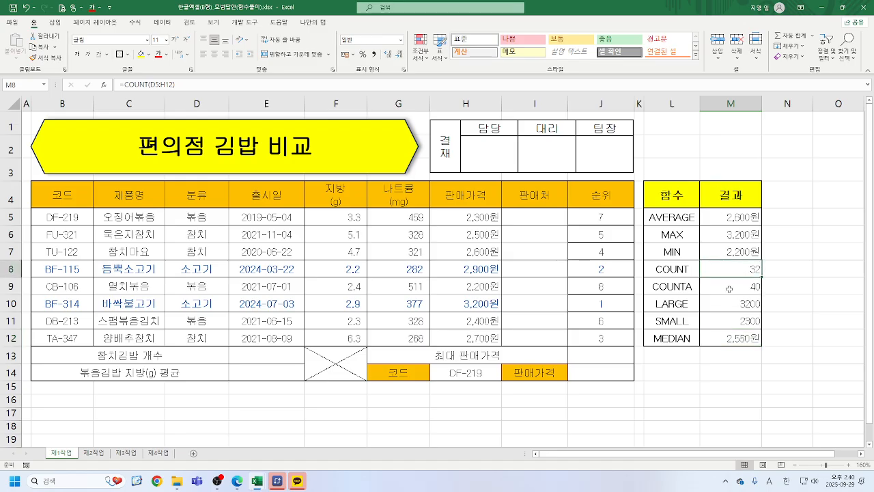
left_click(730, 290)
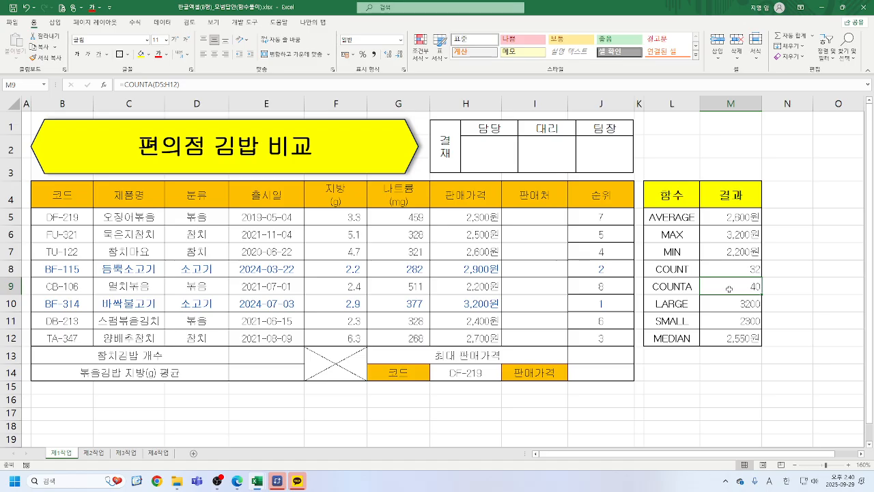
left_click(741, 300)
left_click(730, 317)
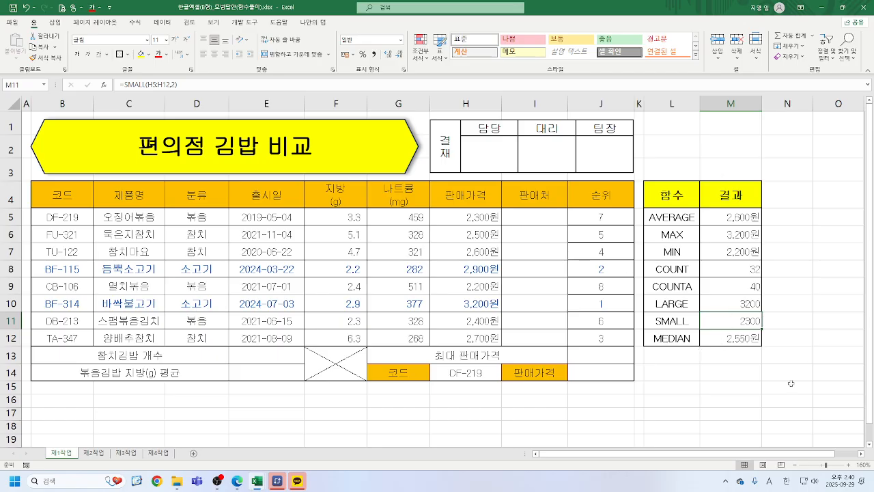
left_click(714, 218)
left_click(724, 236)
left_click(724, 254)
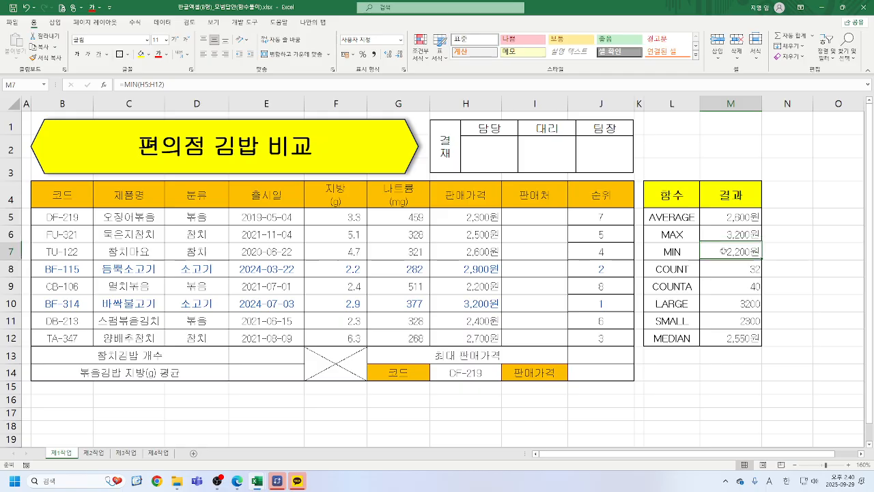
left_click(725, 339)
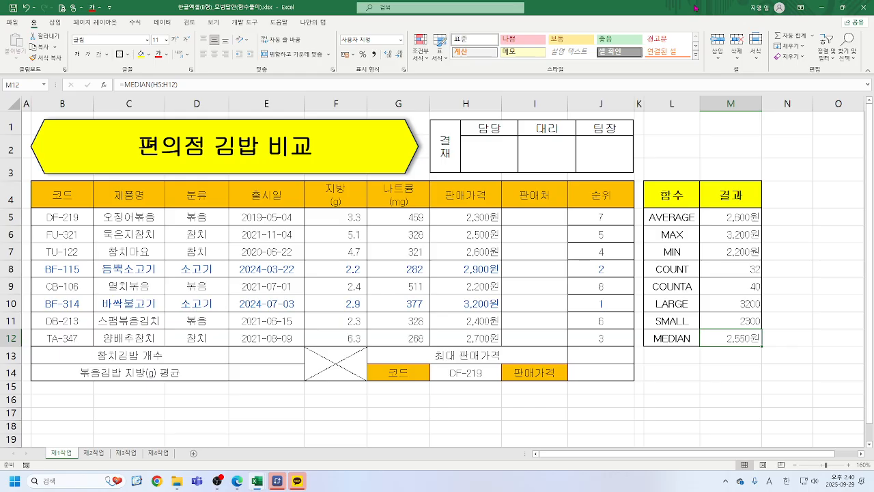
Step: Build a COUNTIF formula in E13 for the tuna kimbap count, with D5:D12 (분류) as the range and "참치" as the criterion
left_click(270, 355)
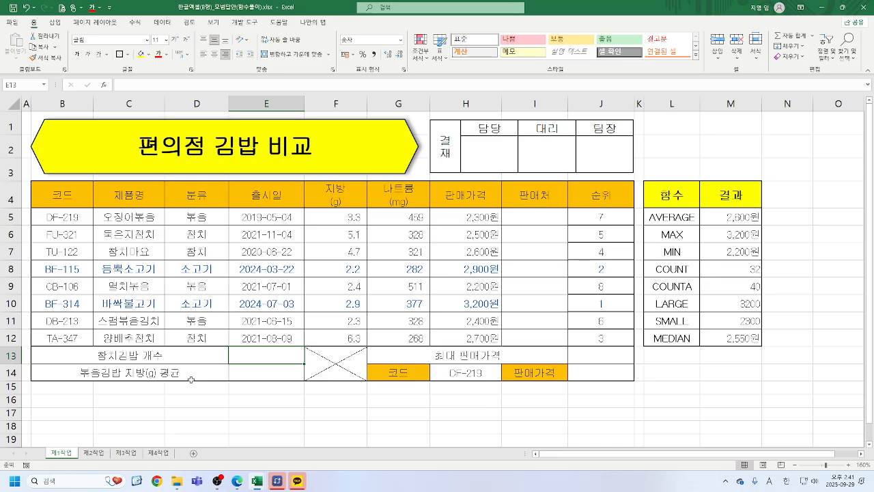
type("=")
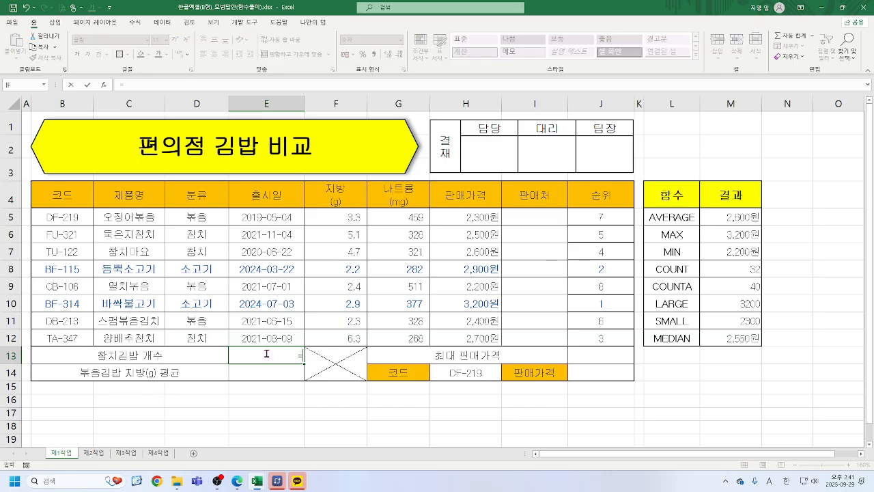
type("COU")
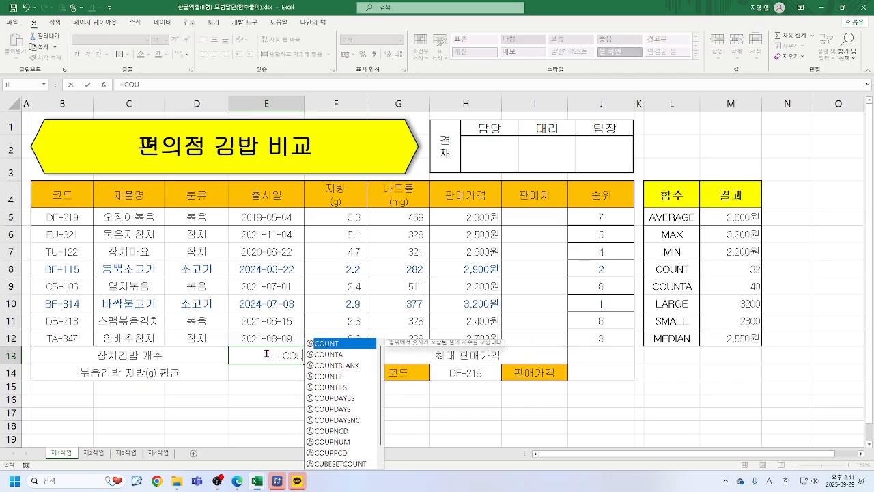
double_click(335, 376)
left_click(104, 85)
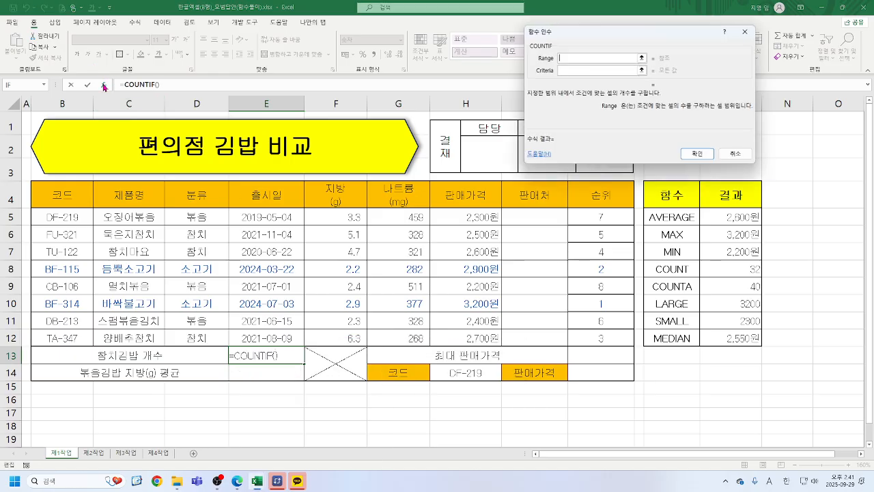
left_click_drag(196, 215, 203, 338)
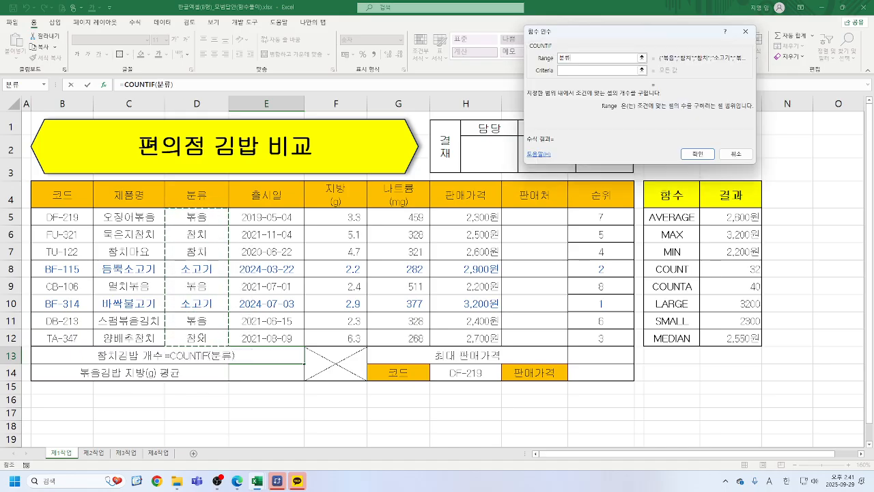
key("Tab")
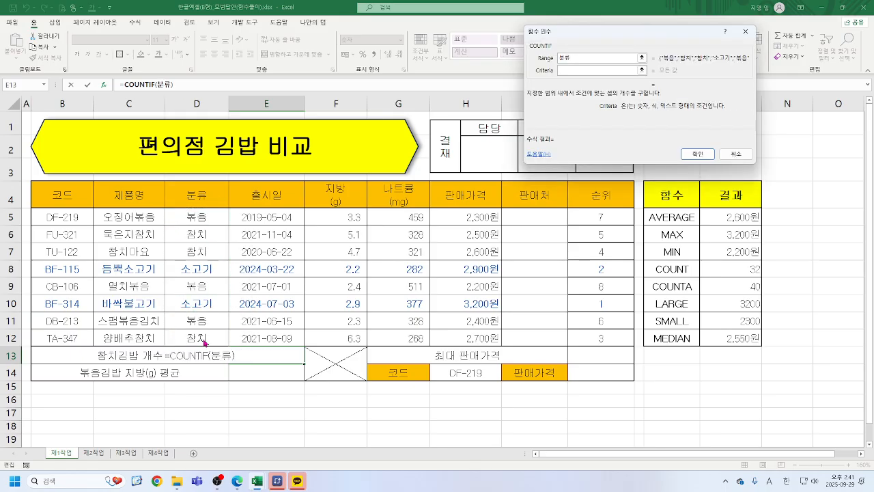
type("참치")
key("Tab")
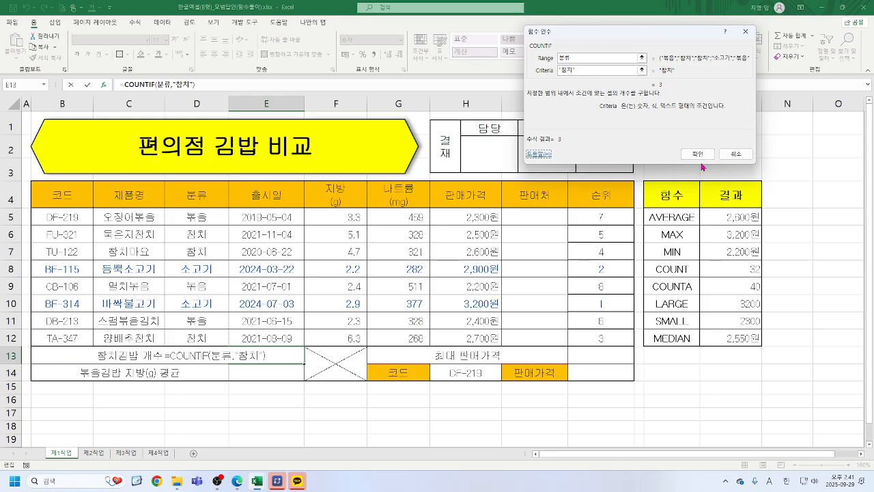
Step: Try "<>참치" as the COUNTIF criterion to count the items that are not tuna
double_click(586, 72)
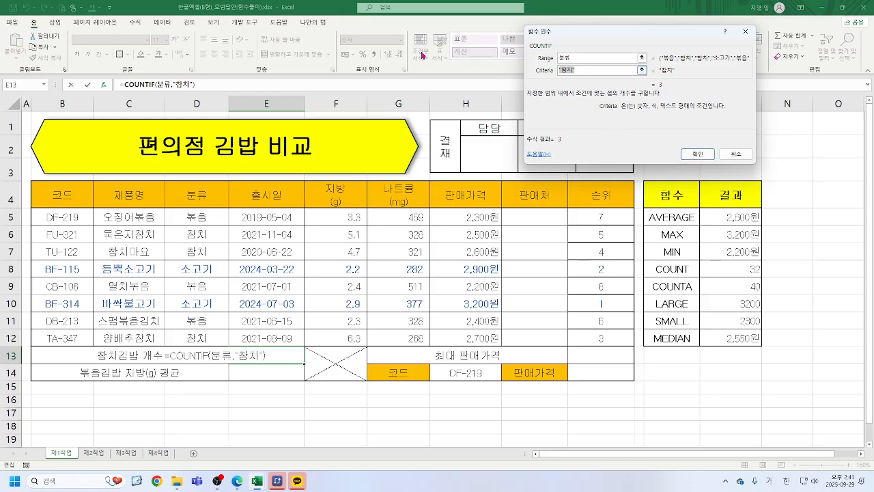
type("<>")
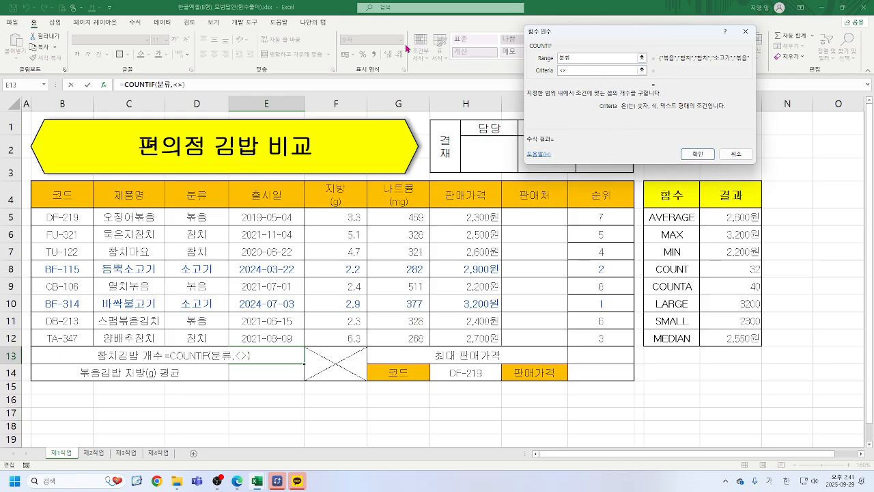
type("참치")
key("Tab")
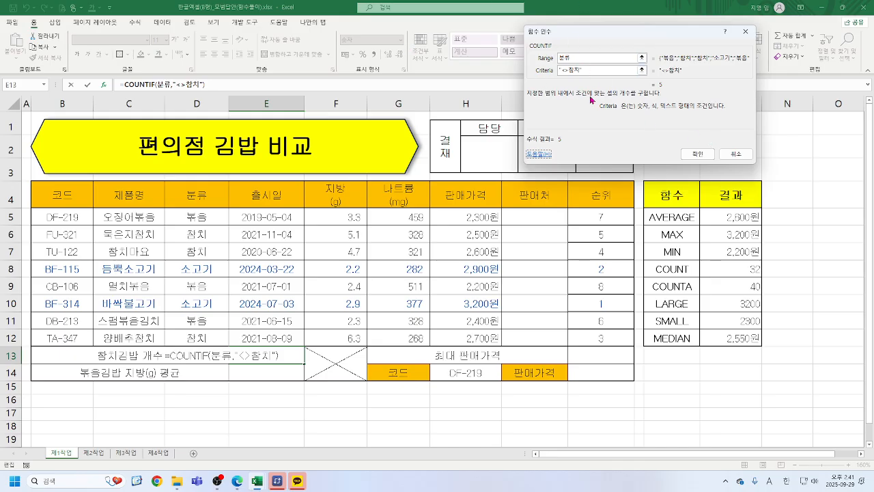
Step: Set the COUNTIF criterion back to "참치" and enter the formula in E13
left_click_drag(593, 71, 429, 74)
type("\"참치\"")
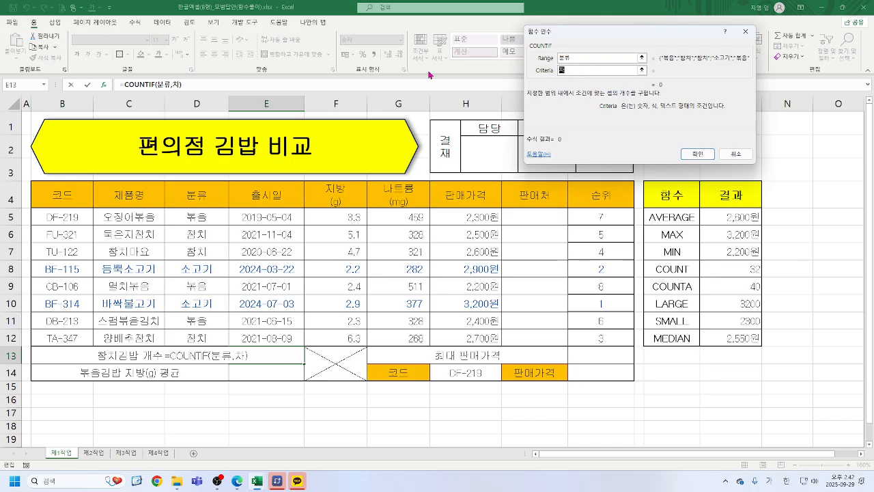
key("Tab")
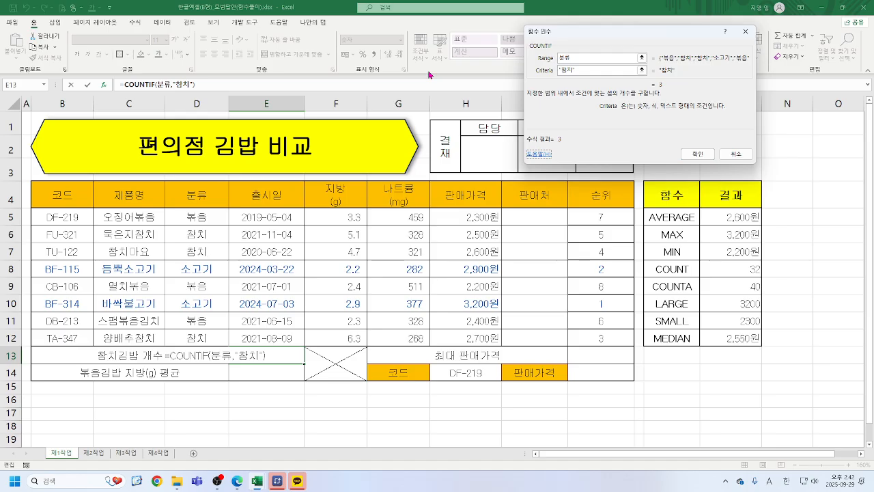
left_click(697, 155)
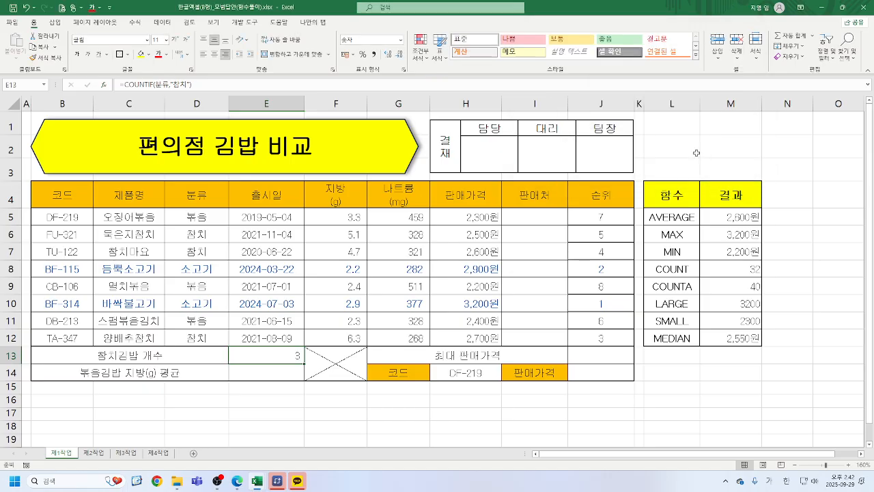
Step: Append &"개" to the COUNTIF formula in E13 so the count carries the unit
left_click(260, 85)
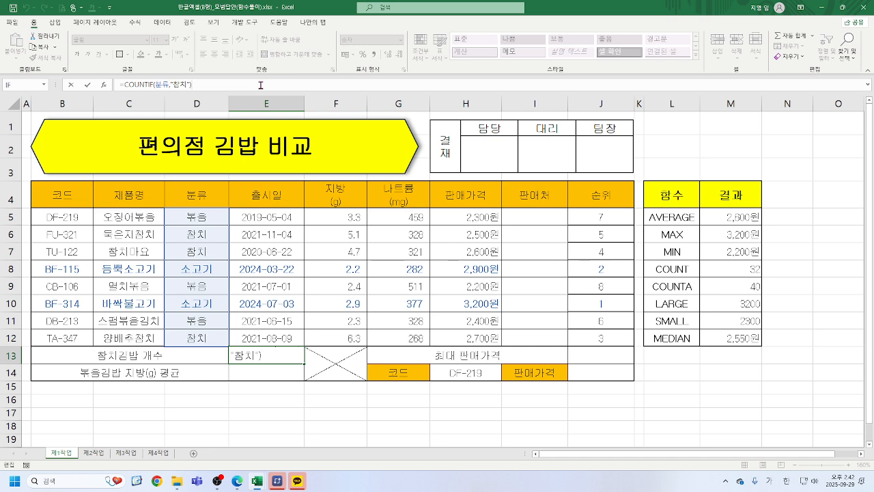
type("&\"RO")
key("BackSpace")
key("BackSpace")
key("Hangul")
type("개\"")
key("Return")
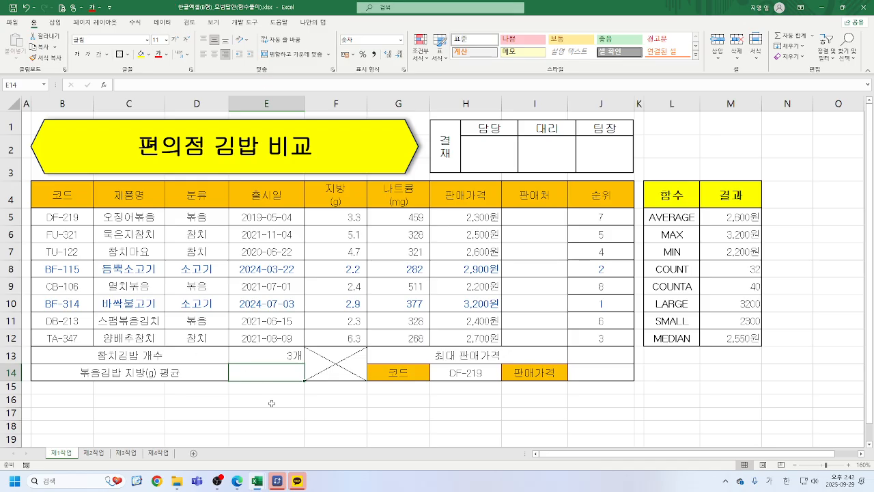
left_click(251, 385)
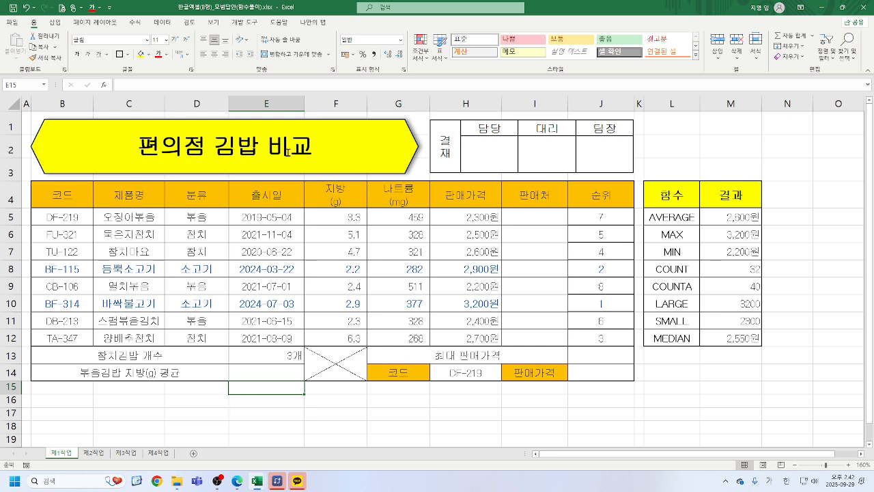
Step: Set the height of row 15 to 30
right_click(10, 387)
left_click(39, 356)
type("30")
key("Return")
Step: Enter a SUMIF formula in E15 with D5:D12 (분류) as the range, "참치" as the criterion and H5:H12 (판매가격) as the sum range
left_click(266, 395)
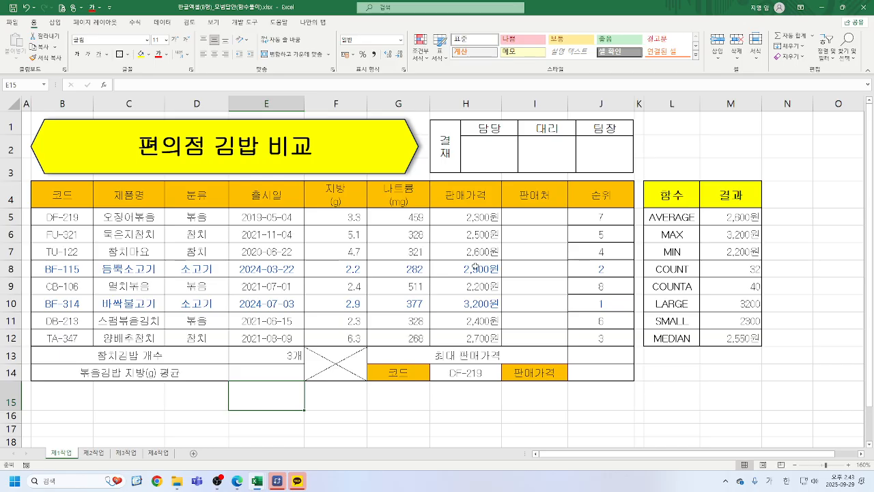
type("=")
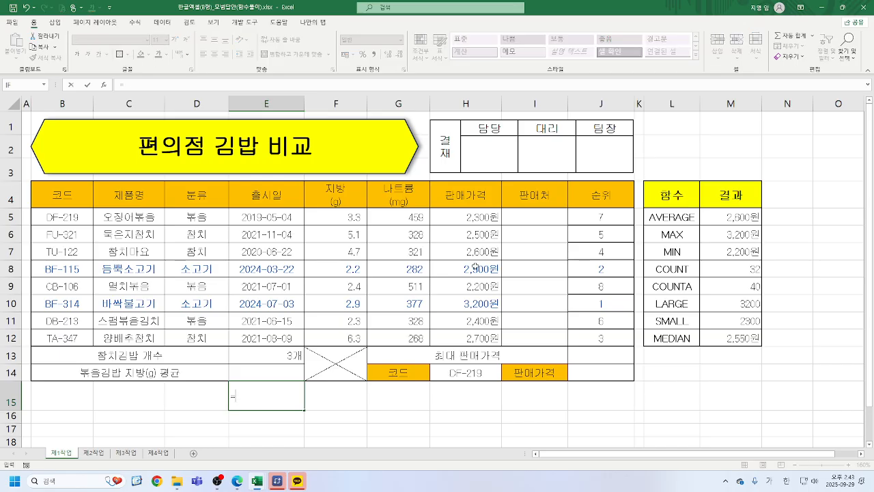
type("SUM")
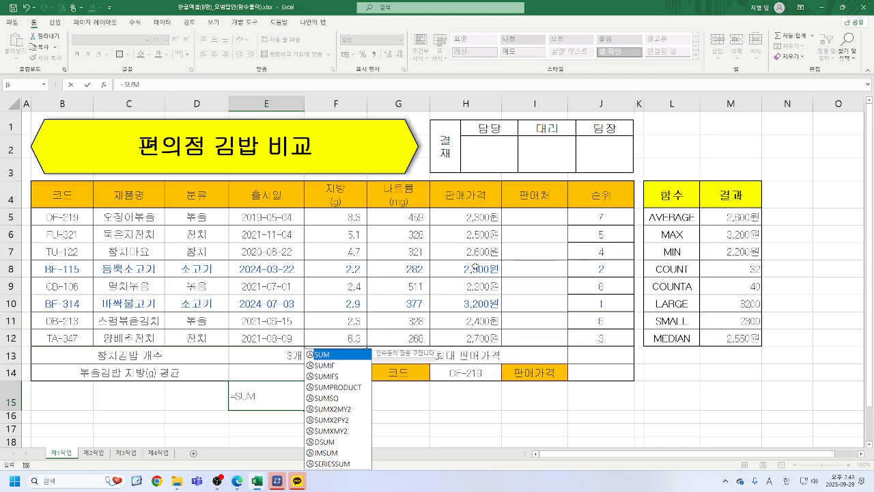
double_click(332, 367)
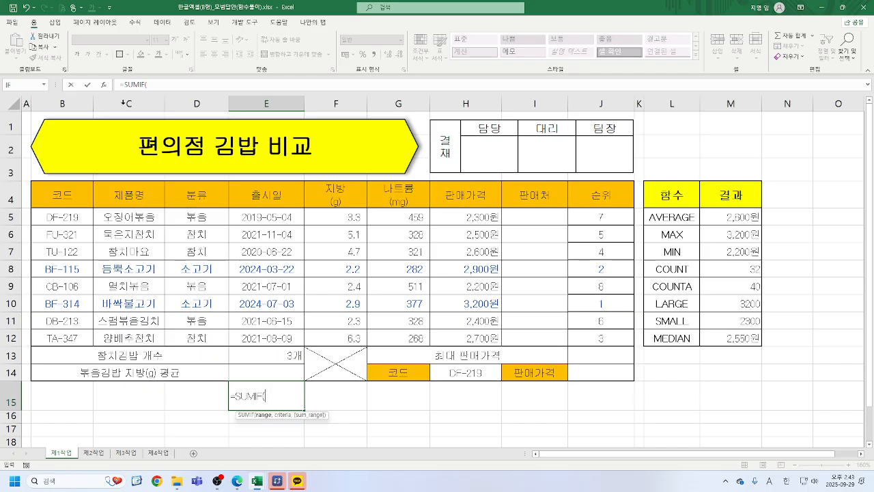
left_click(103, 85)
left_click_drag(636, 30, 563, 30)
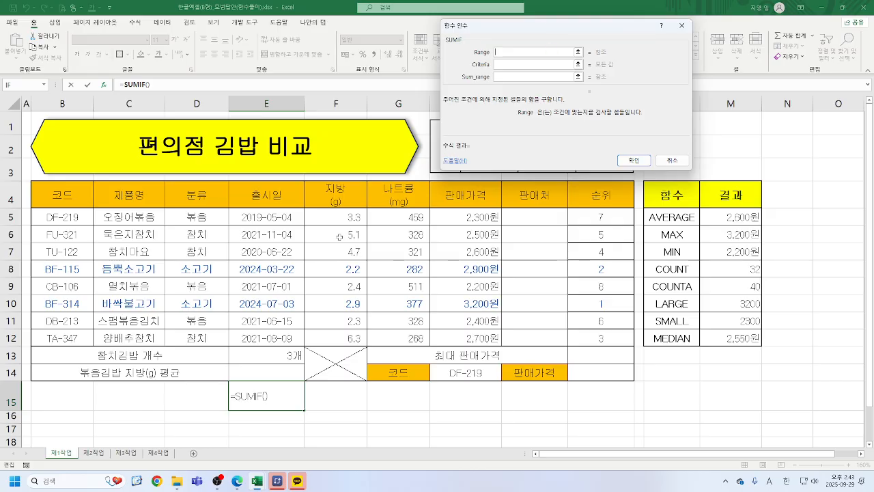
left_click_drag(195, 217, 192, 337)
key("Tab")
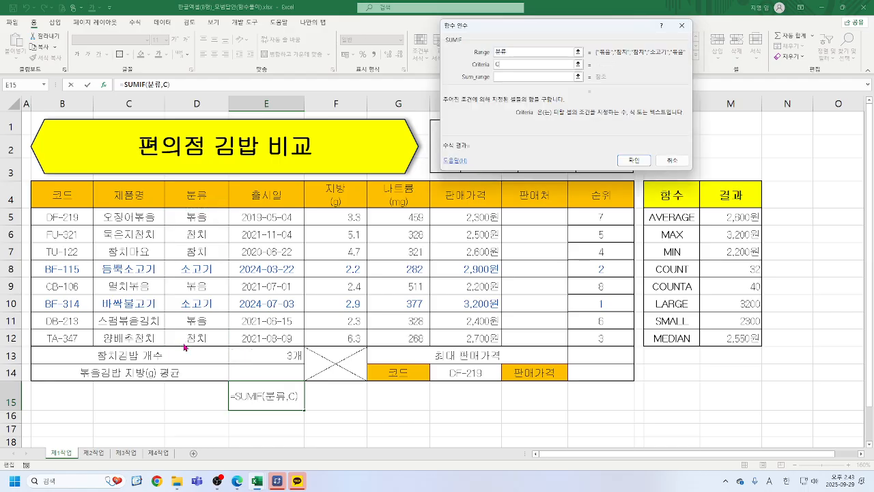
type("참치")
key("Tab")
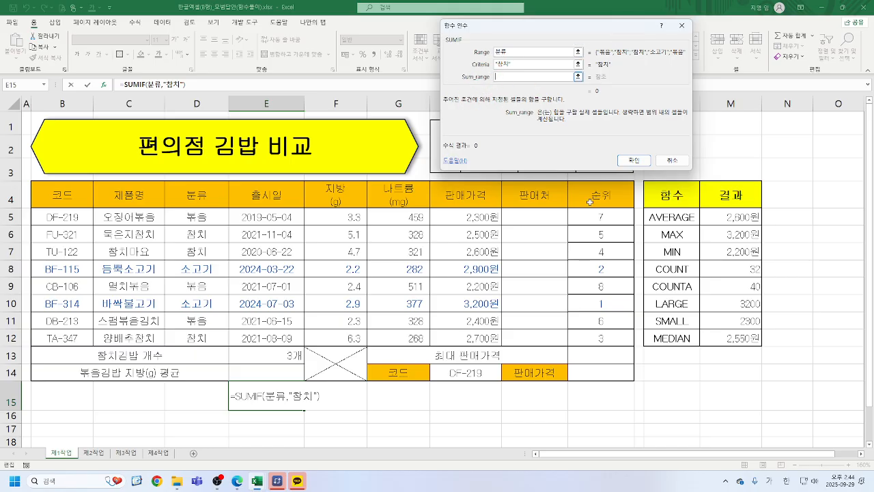
left_click_drag(456, 217, 466, 333)
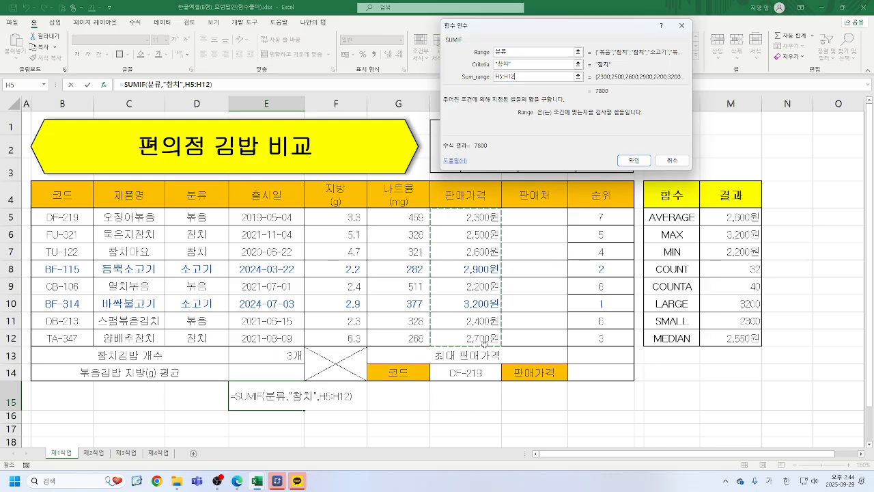
left_click(634, 159)
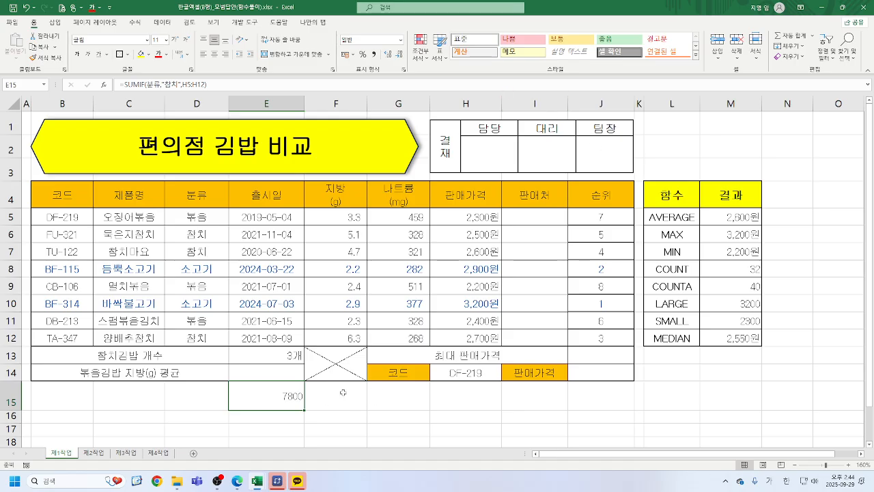
left_click(342, 396)
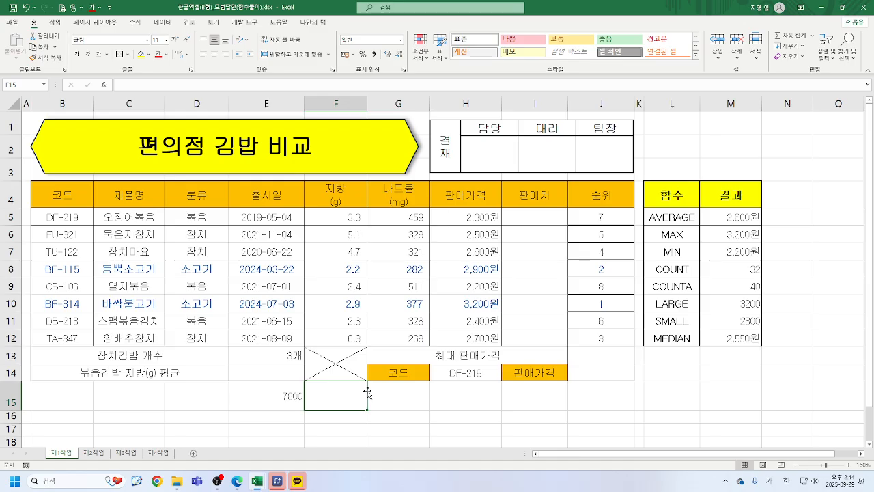
type("=")
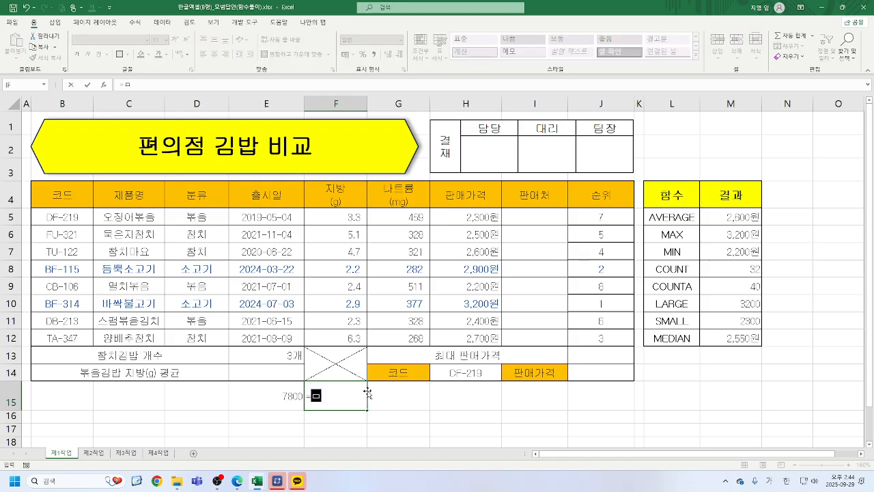
type("A")
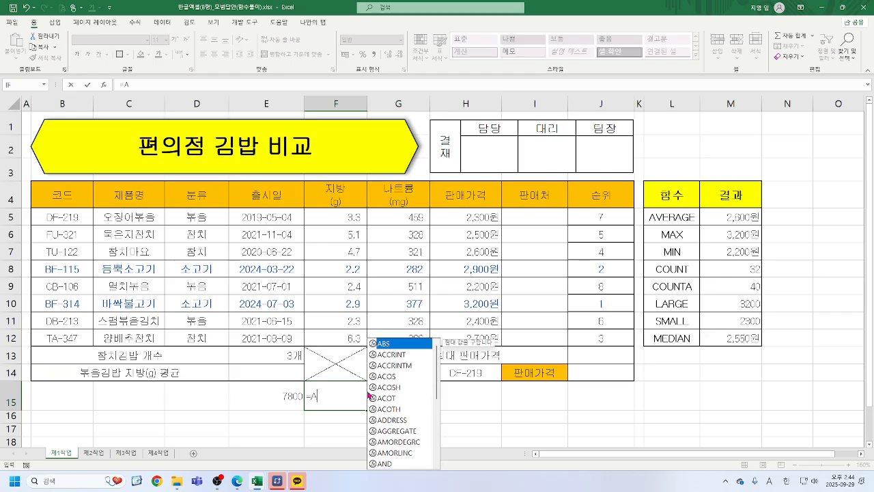
type("V")
double_click(355, 451)
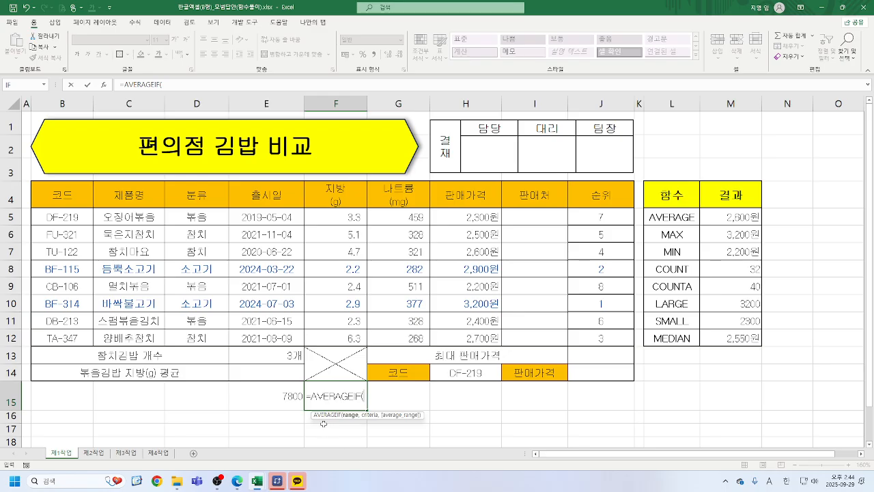
left_click(103, 86)
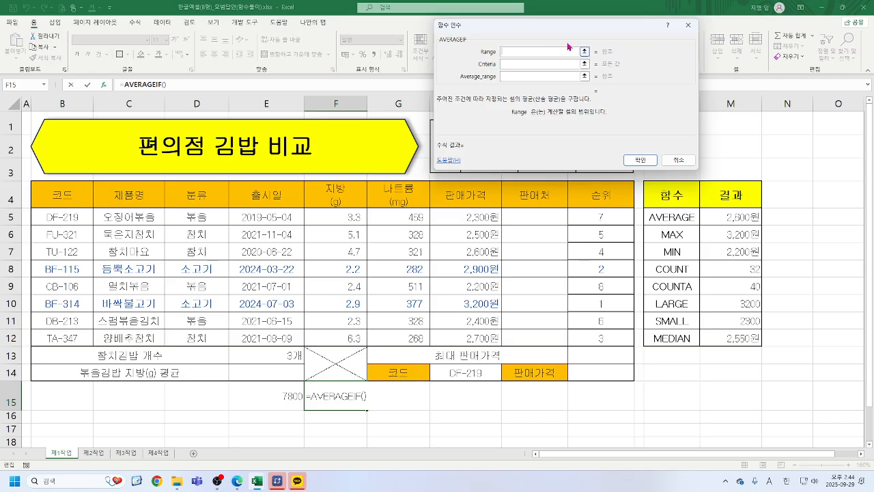
left_click_drag(575, 23, 632, 23)
left_click_drag(188, 217, 189, 339)
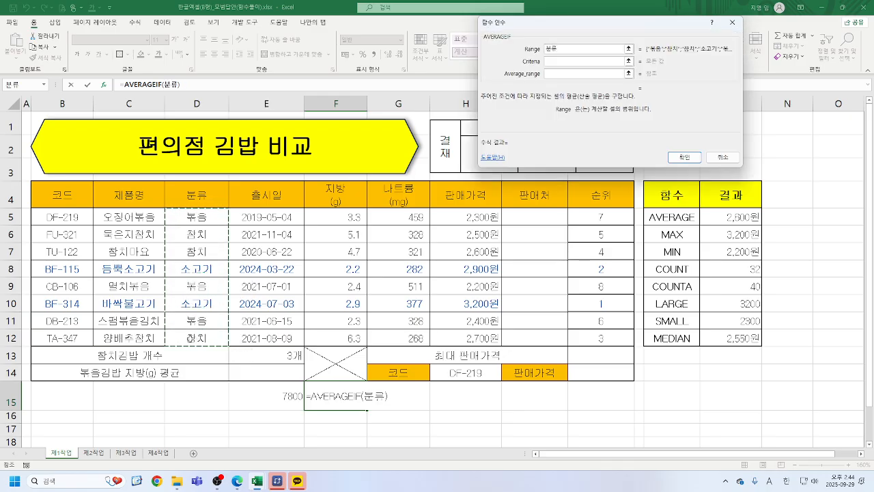
key("Tab")
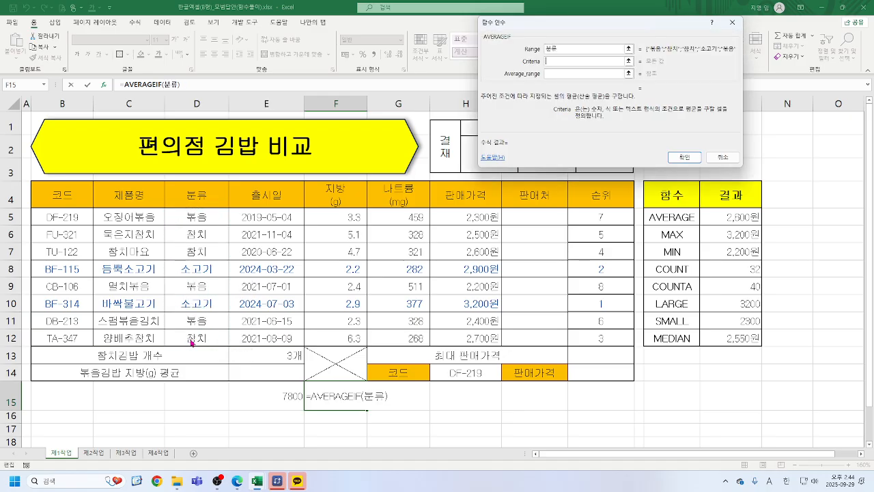
type("CKACL")
key("BackSpace")
key("BackSpace")
key("BackSpace")
key("BackSpace")
key("BackSpace")
type("참치")
key("Tab")
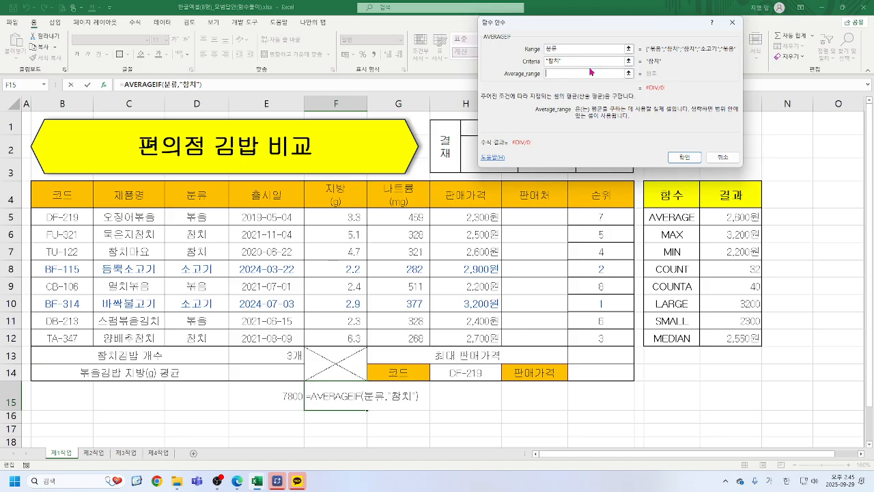
double_click(554, 61)
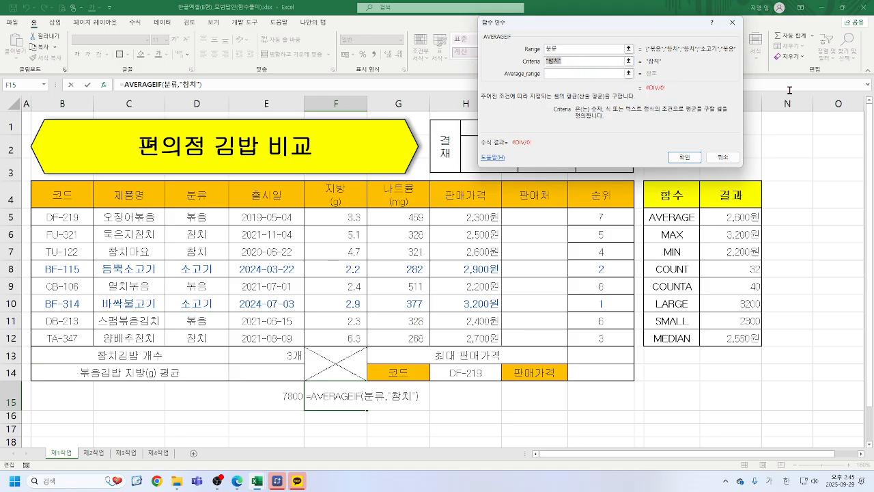
type("참치")
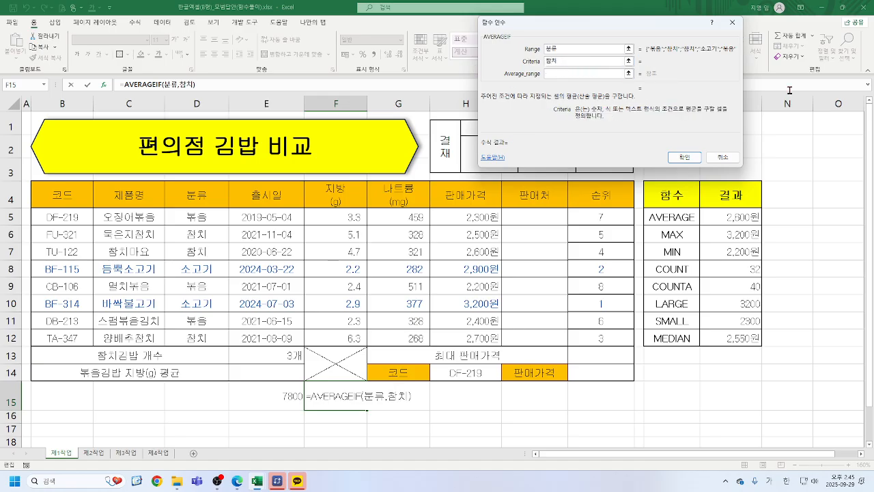
key("Tab")
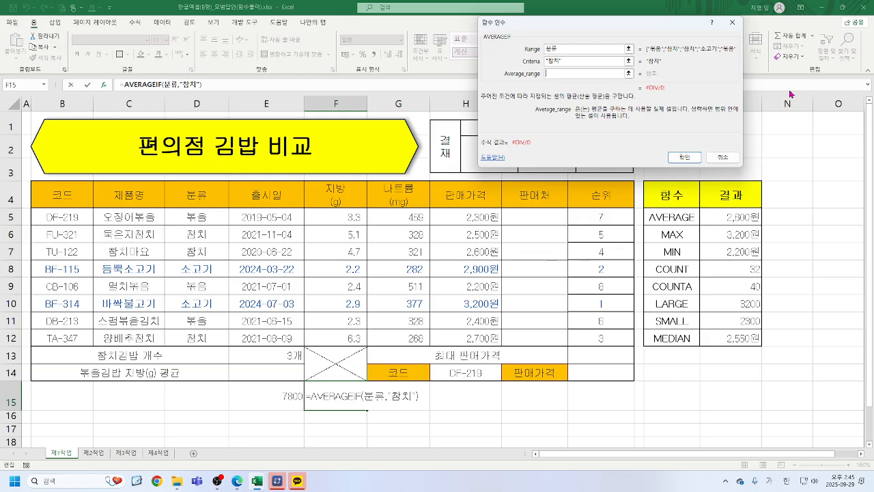
left_click(722, 158)
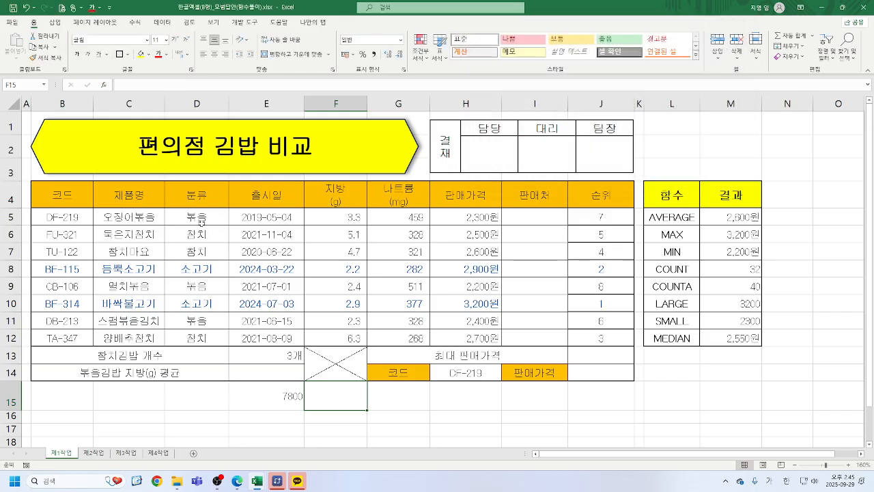
Step: Start an AVERAGEIF formula in F15 with D5:D12 (분류) as the range and "참치" as the criterion
type("=")
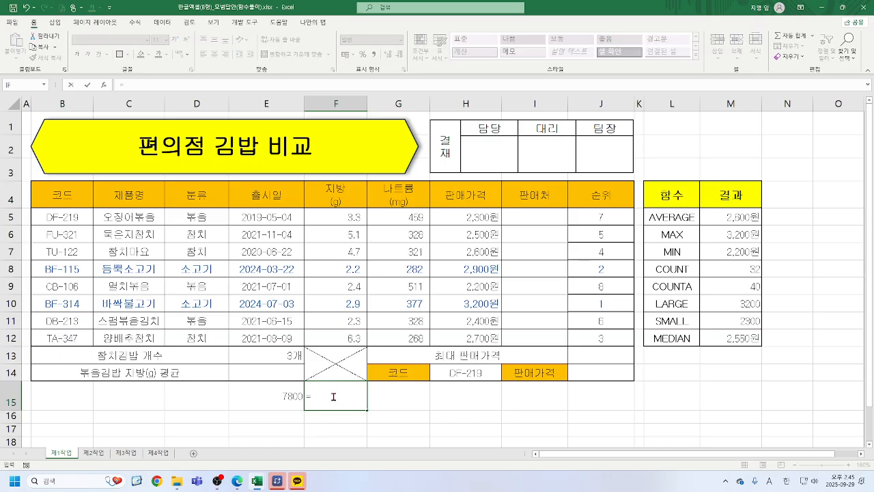
type("AV")
double_click(350, 450)
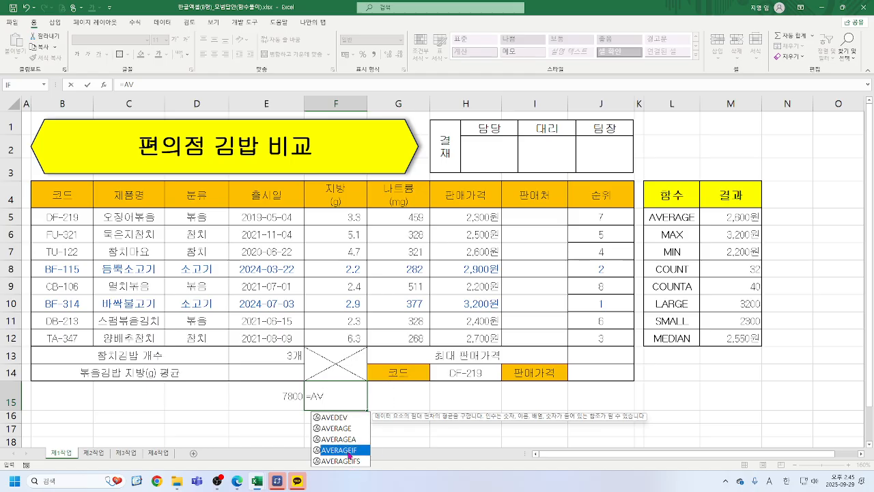
left_click(104, 85)
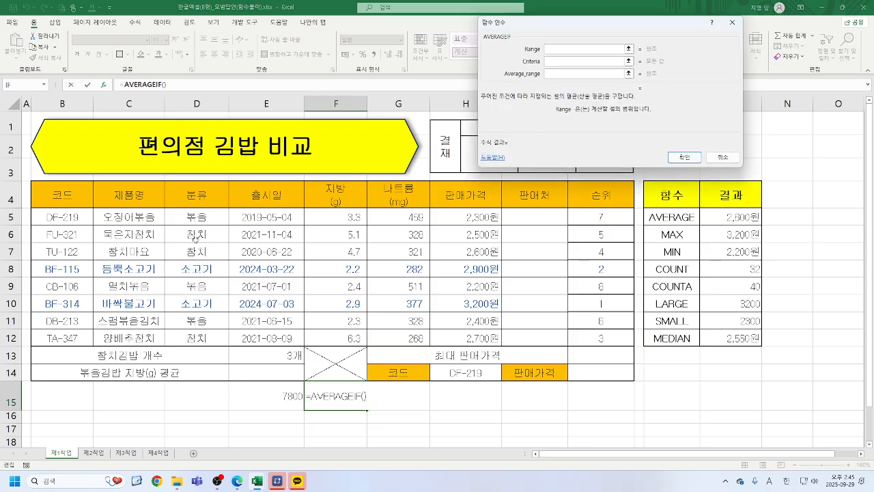
left_click_drag(194, 217, 198, 336)
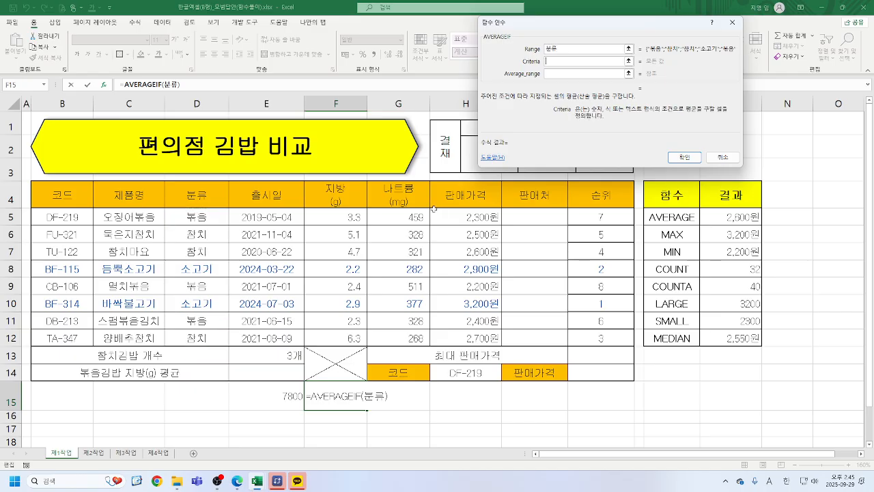
type("참치")
key("Tab")
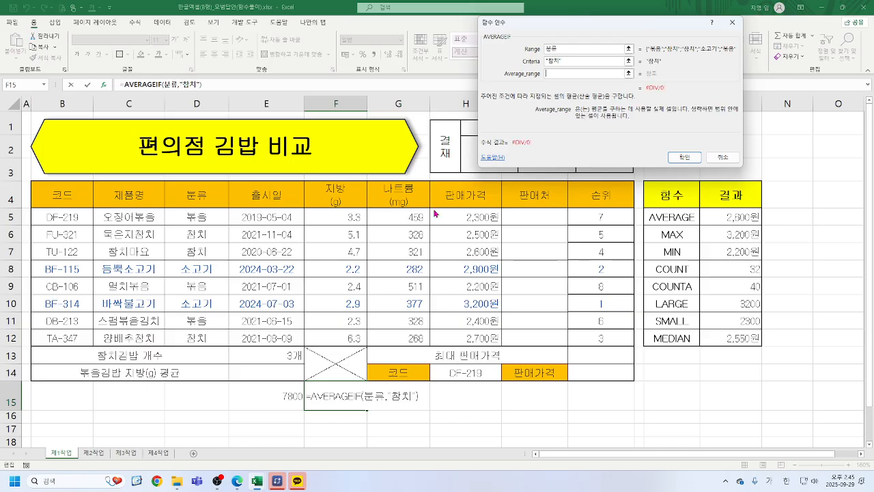
Step: Try cell D6 as the AVERAGEIF criterion, and set it back to "참치"
key("shift+Tab")
key("shift+Tab")
left_click(197, 234)
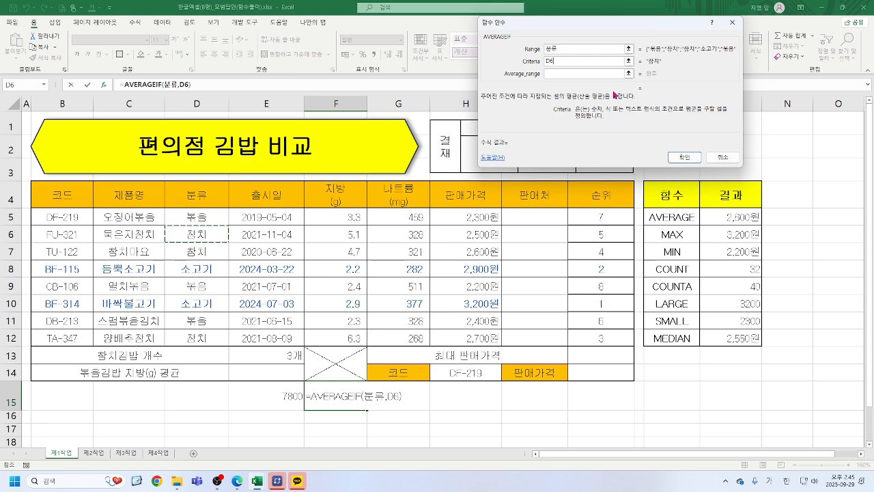
double_click(572, 62)
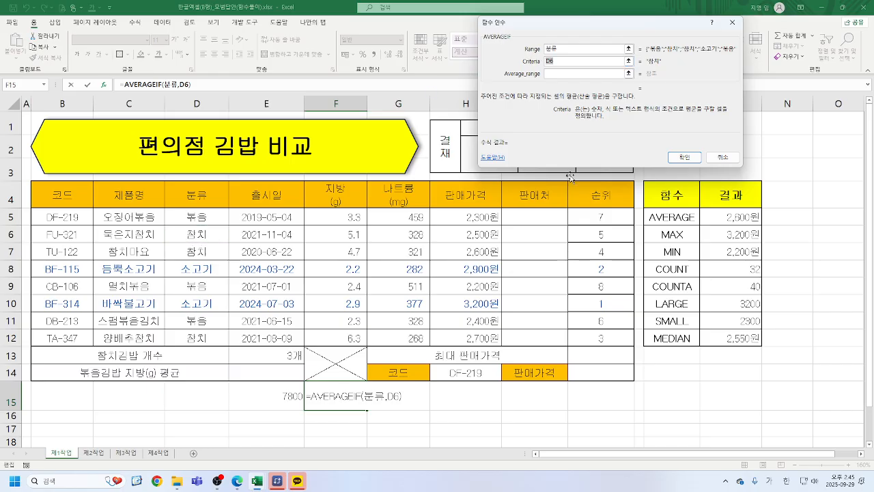
type("참치")
key("Tab")
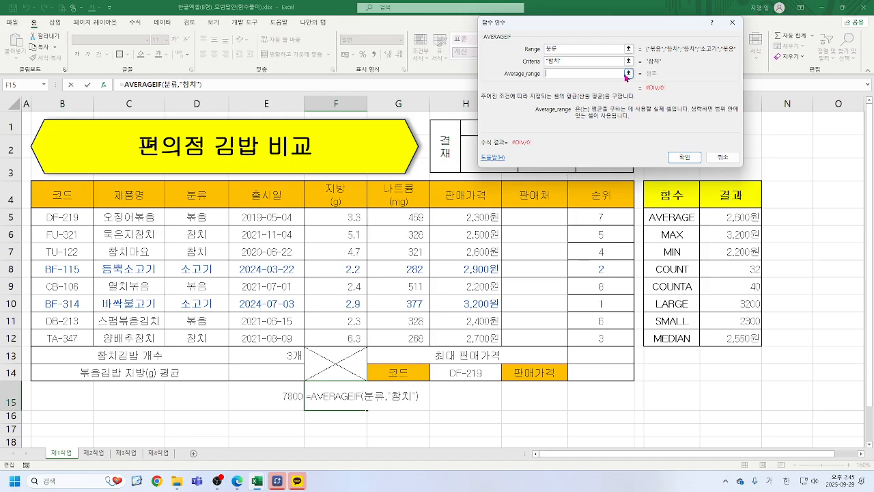
Step: Use cell D6 as the AVERAGEIF criterion and H5:H12 (판매가격) as the average range, and enter the formula in F15
double_click(581, 61)
left_click(205, 237)
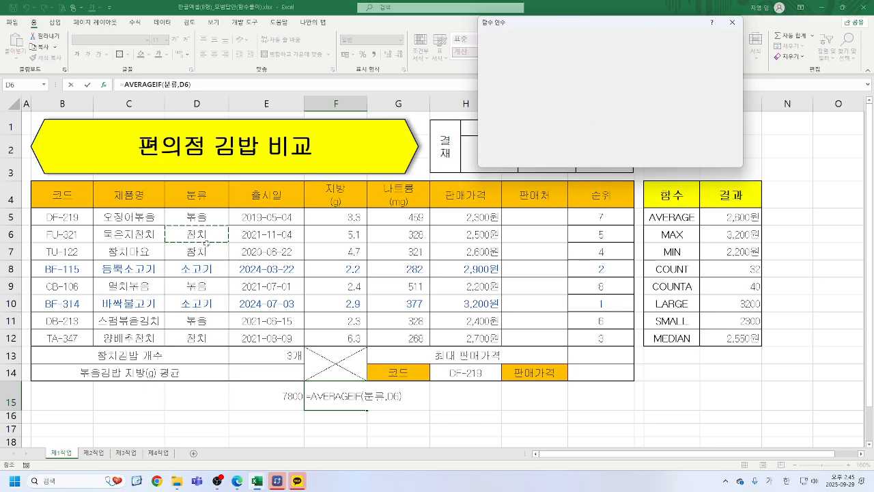
left_click(196, 253)
left_click(218, 236)
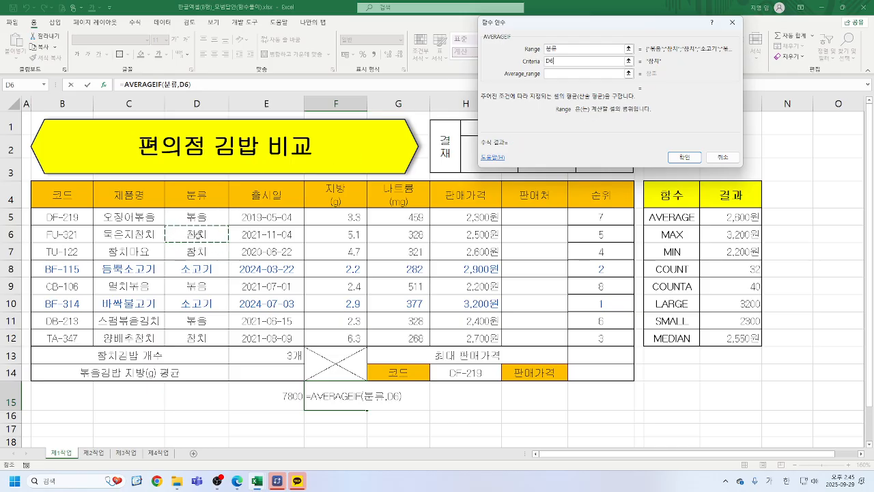
left_click(573, 74)
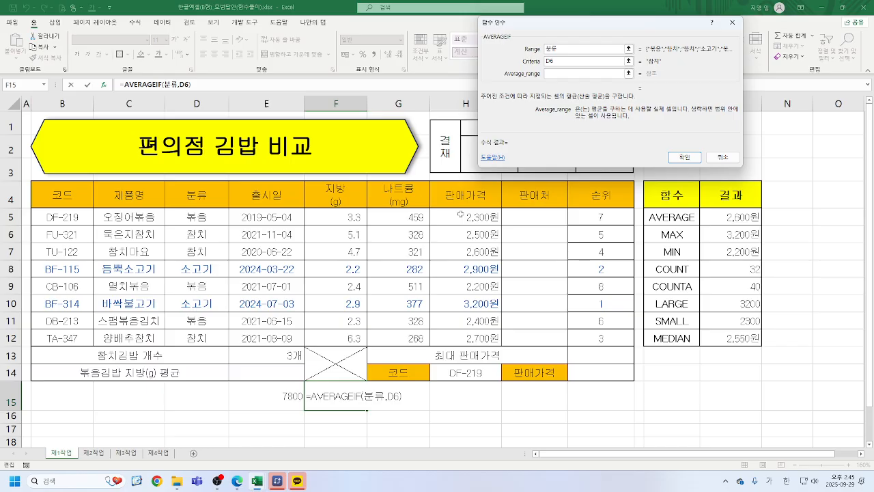
left_click_drag(461, 214, 452, 328)
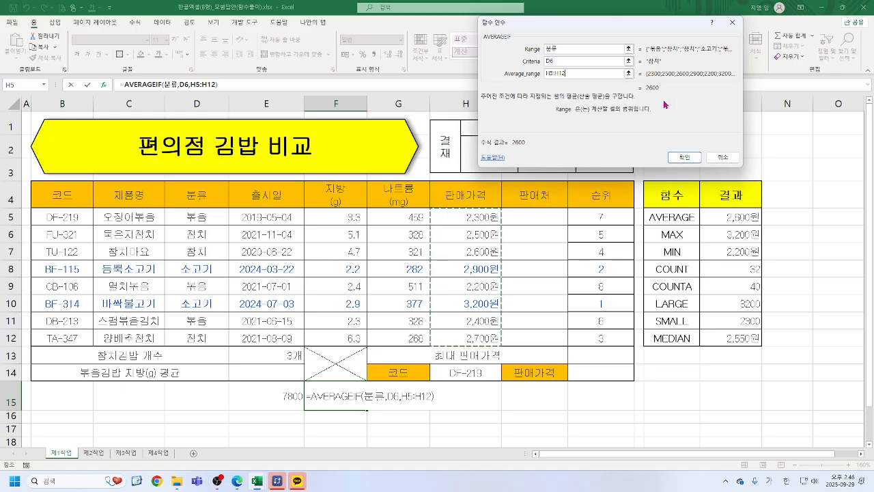
left_click(680, 156)
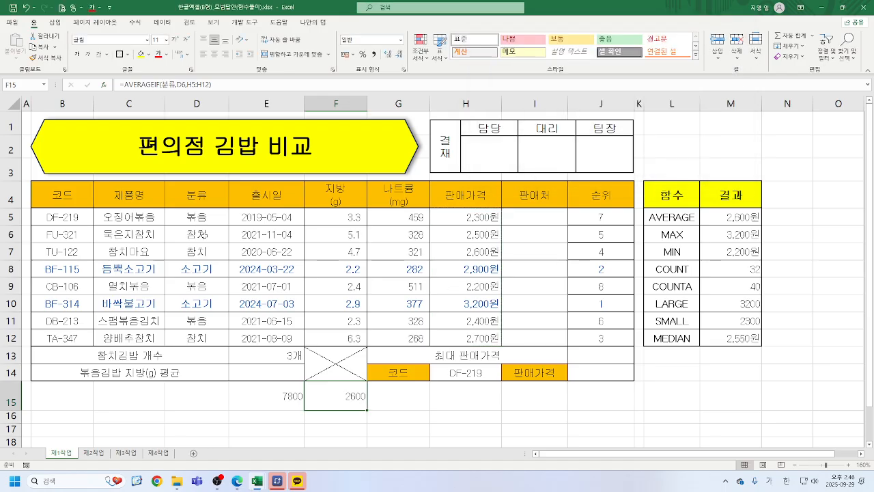
Step: Examine the 참치 entries in D6, D7 and D12 and compare the SUMIF and AVERAGEIF formulas in E15 and F15
double_click(201, 233)
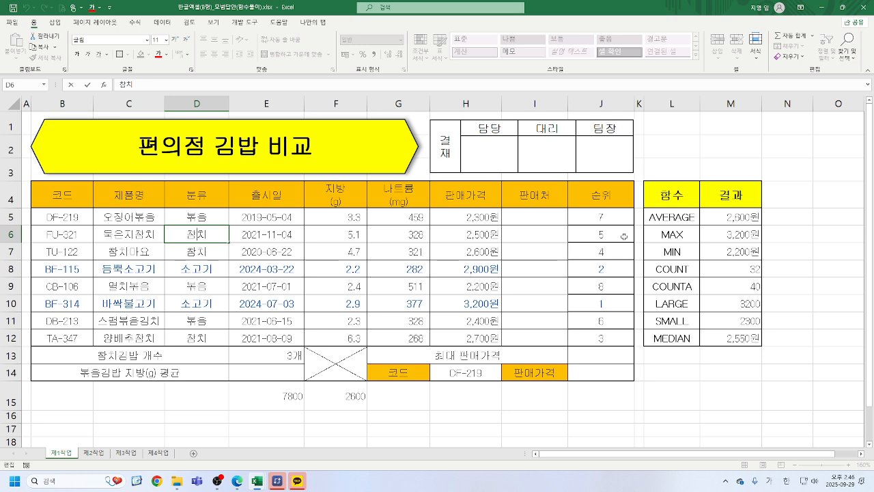
double_click(184, 250)
key("Return")
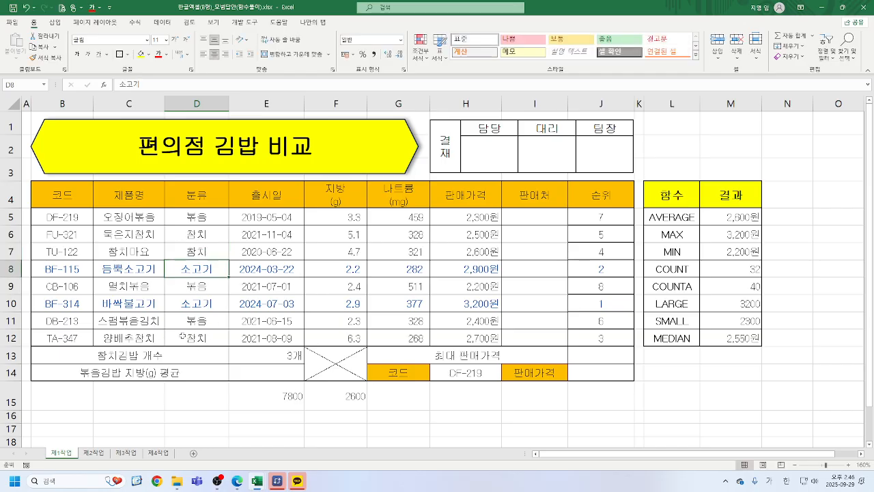
double_click(182, 336)
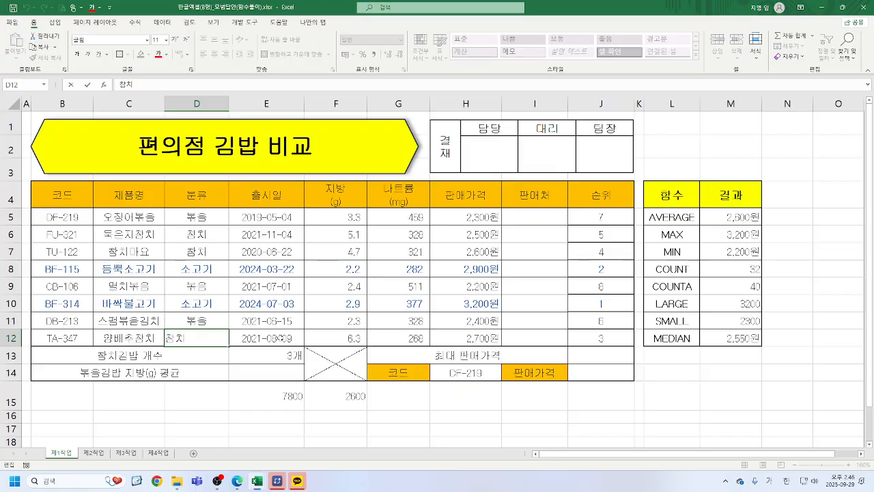
key("Escape")
left_click(333, 394)
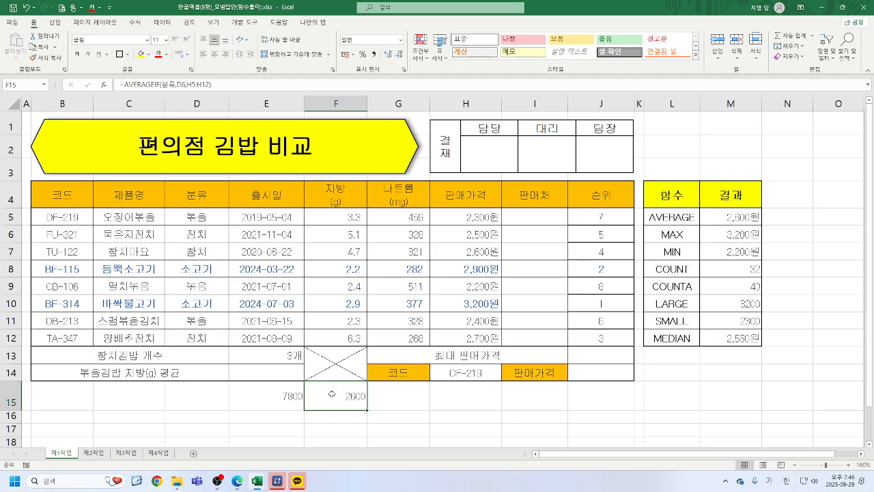
left_click(282, 396)
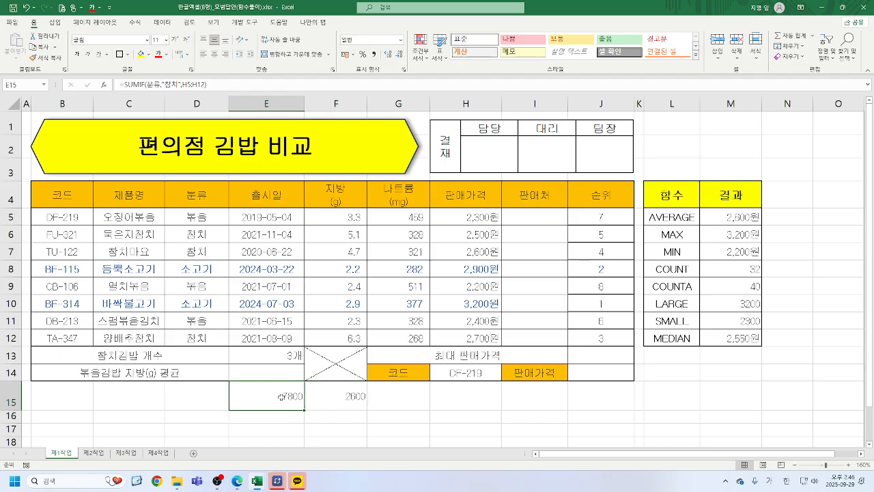
left_click(339, 400)
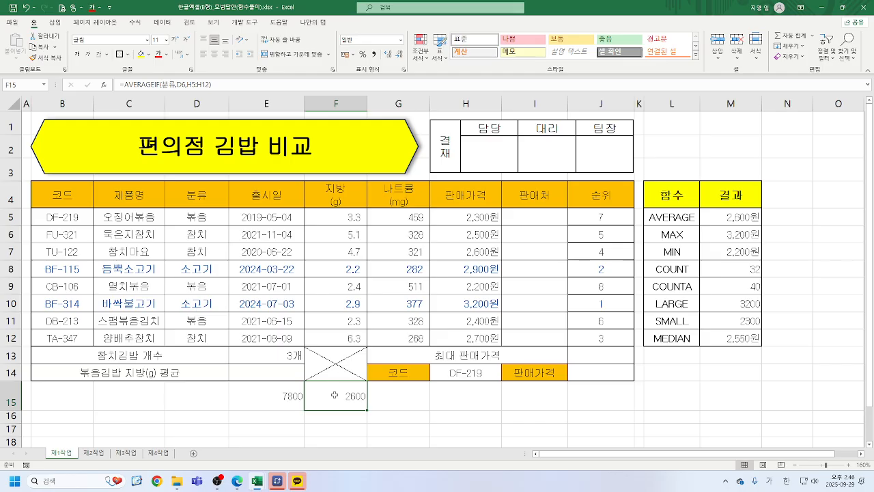
left_click(260, 393)
Step: Start a new AVERAGEIF formula in F15 with D5:D12 (분류) as the range
left_click(325, 391)
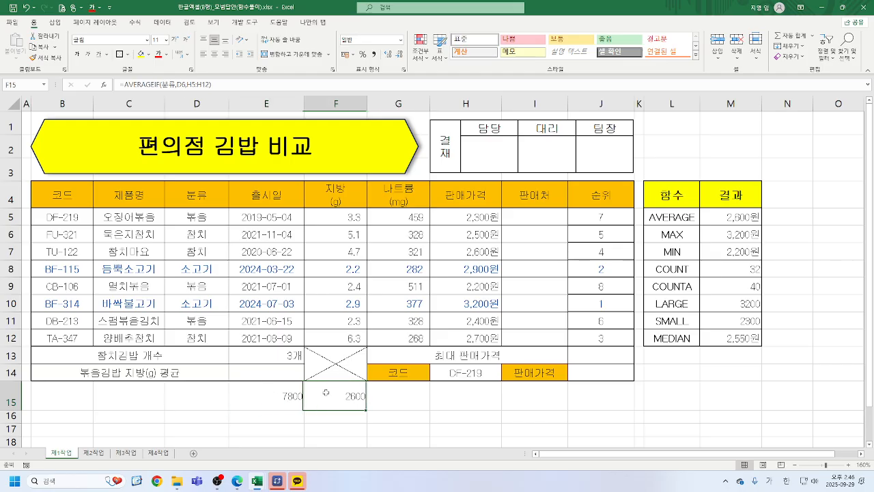
type("=")
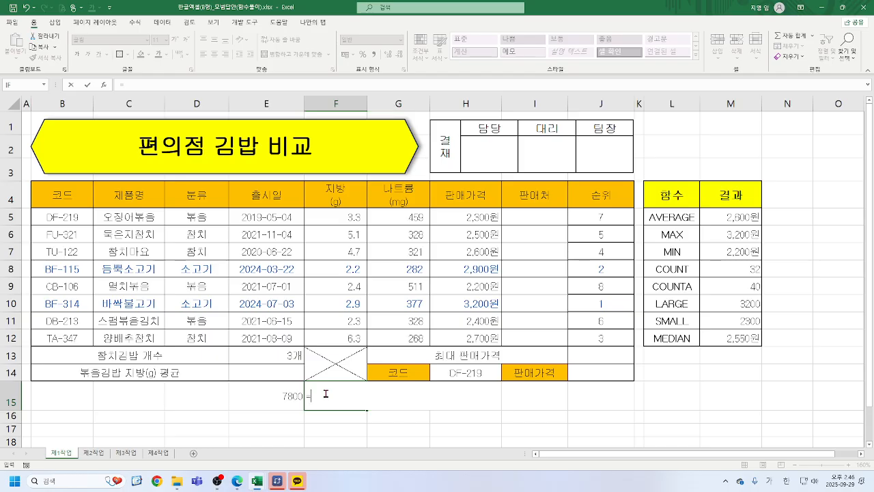
type("AV")
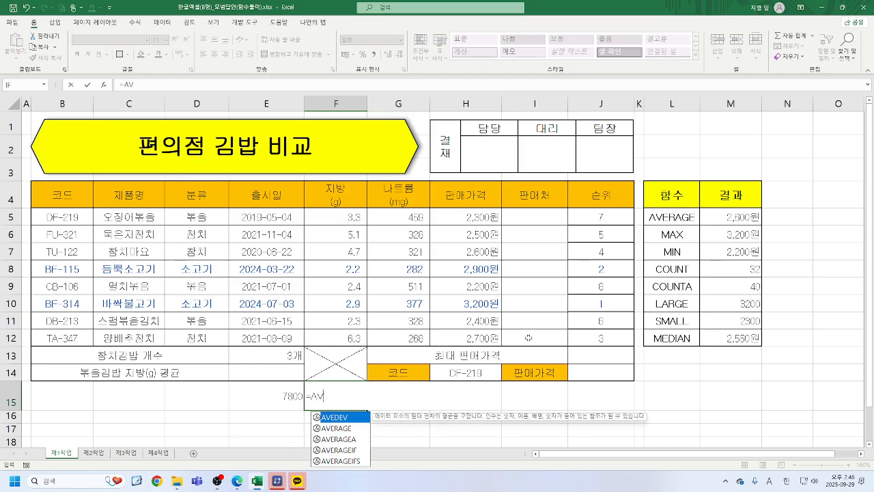
double_click(344, 451)
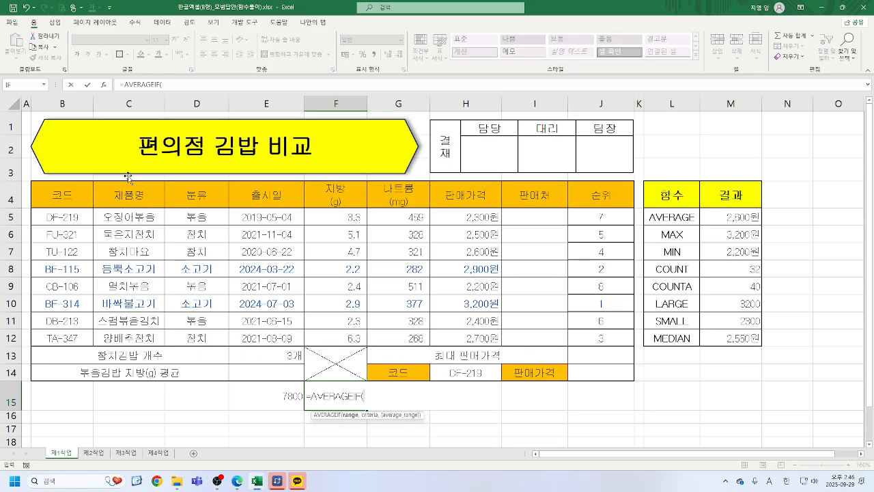
left_click(106, 86)
left_click_drag(197, 217, 200, 338)
Step: Use "참치" as the AVERAGEIF criterion and H5:H12 (판매가격) as the average range, and enter the formula in F15
key("Tab")
type("CKAWL")
key("BackSpace")
key("BackSpace")
key("BackSpace")
key("BackSpace")
key("BackSpace")
type("참치")
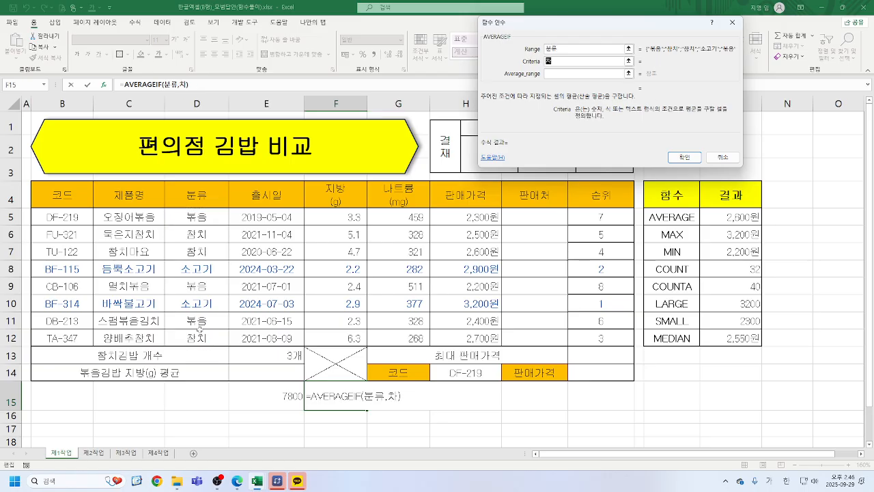
key("Tab")
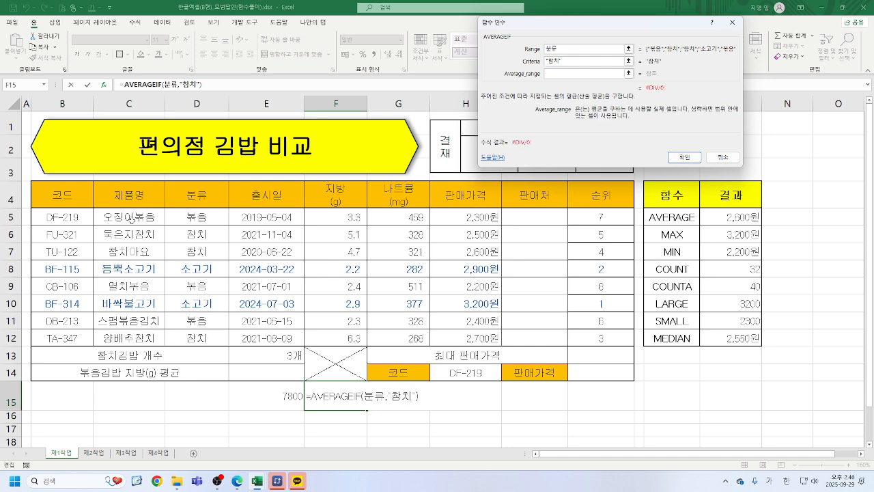
left_click_drag(454, 214, 445, 335)
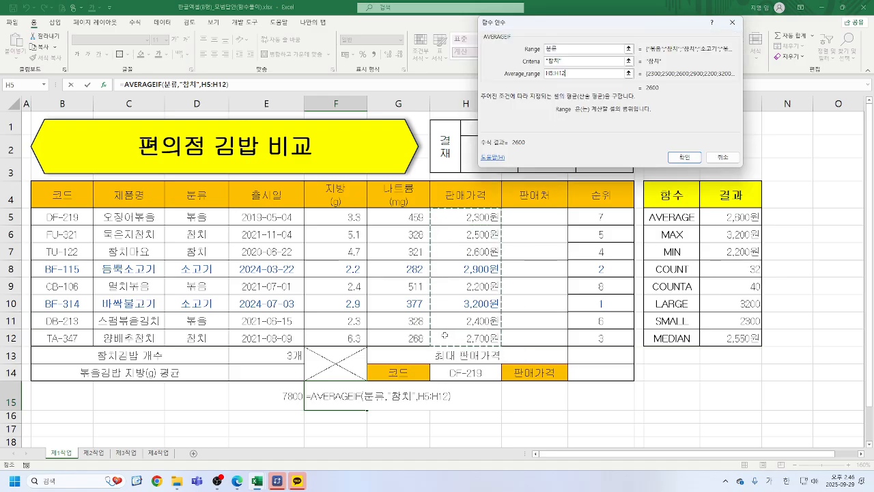
left_click(683, 159)
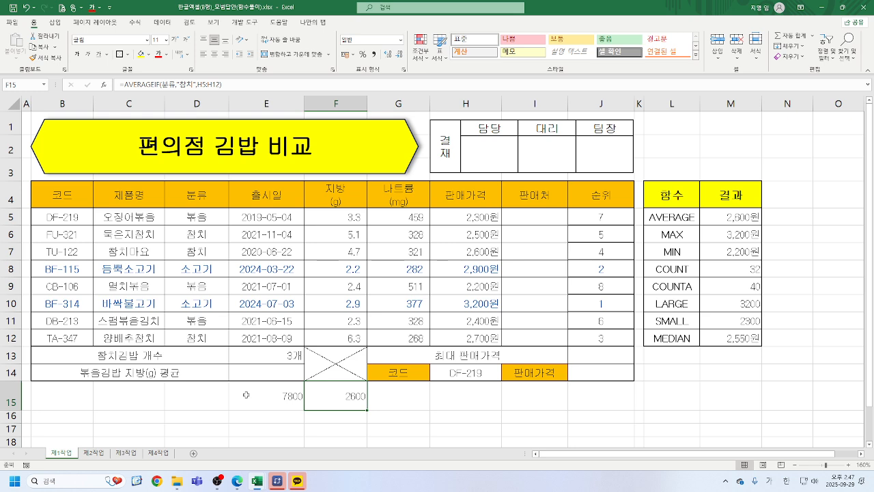
Step: Set the height of row 15 to 30
left_click(397, 396)
right_click(11, 395)
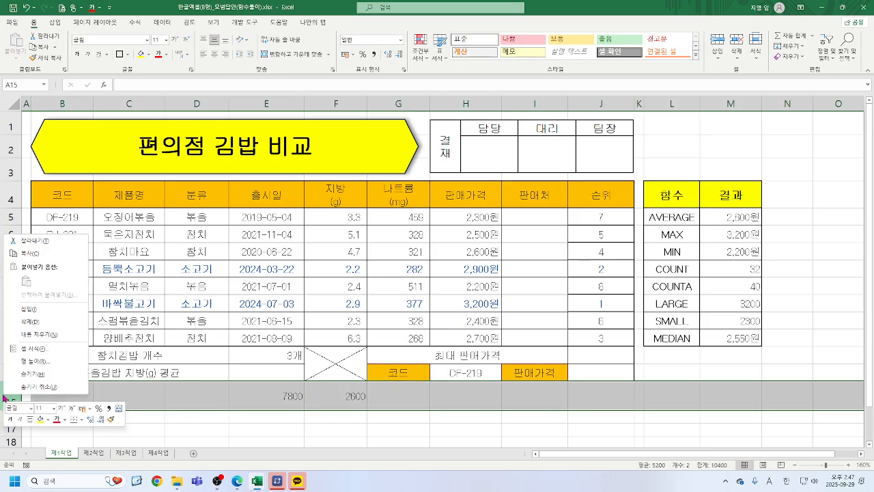
left_click(60, 362)
type("30")
key("Return")
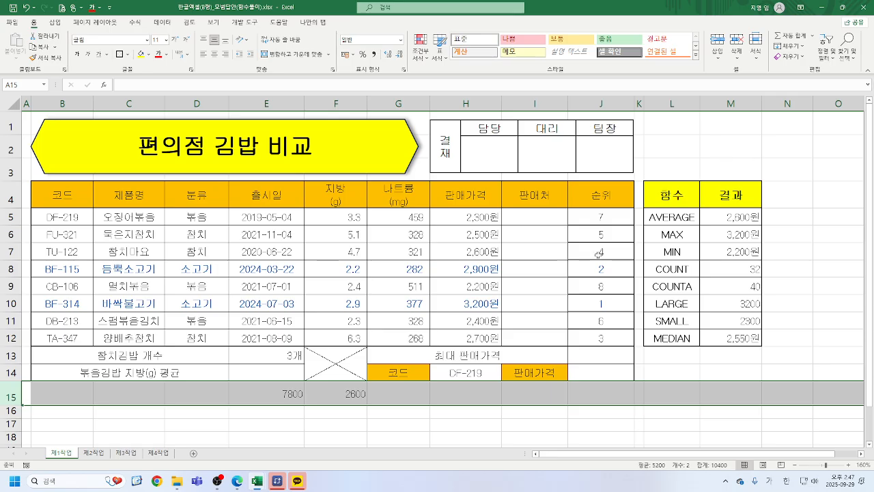
Step: Enter a COUNTIF formula in H15 with H5:H12 (판매가격) as the range and ">=2500" as the criterion
left_click(462, 396)
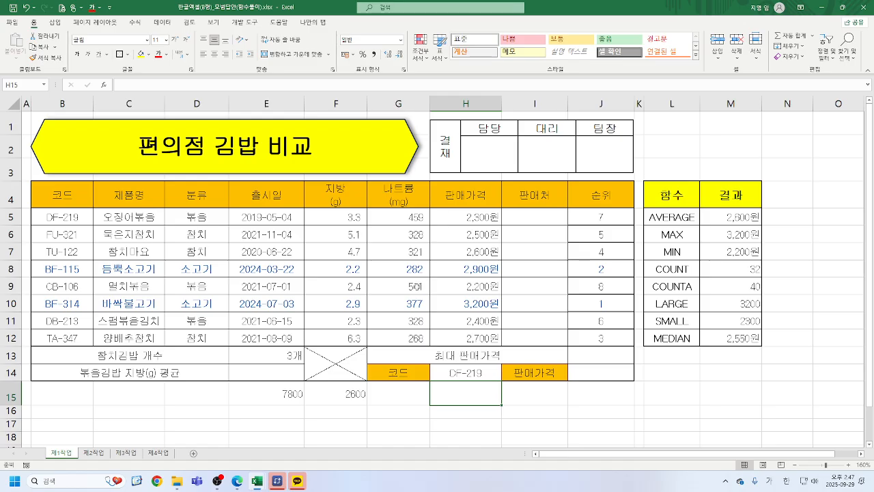
left_click(294, 394)
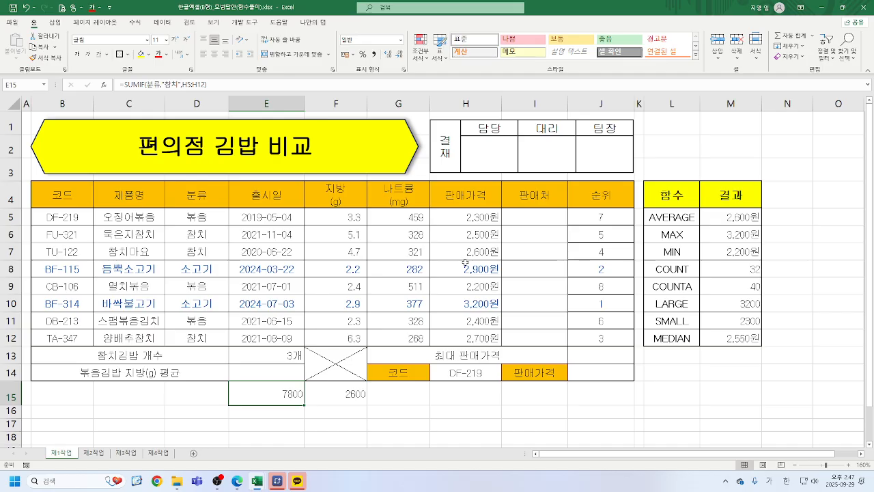
left_click(470, 394)
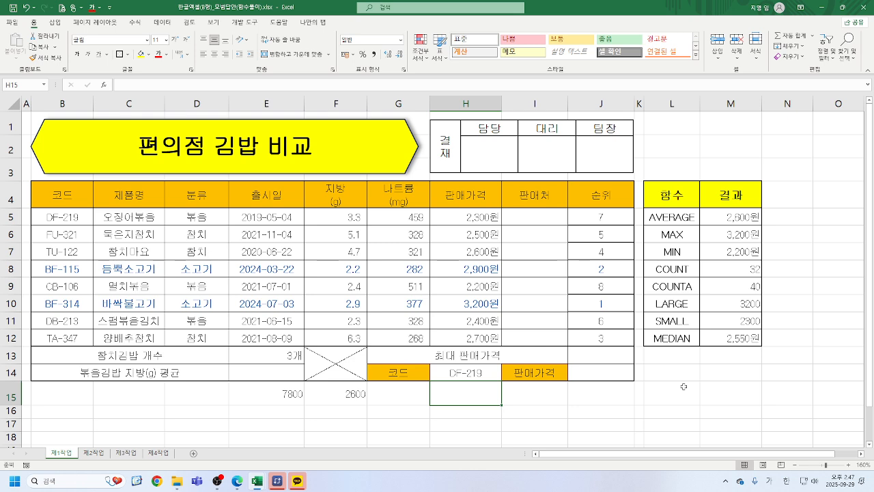
type("=")
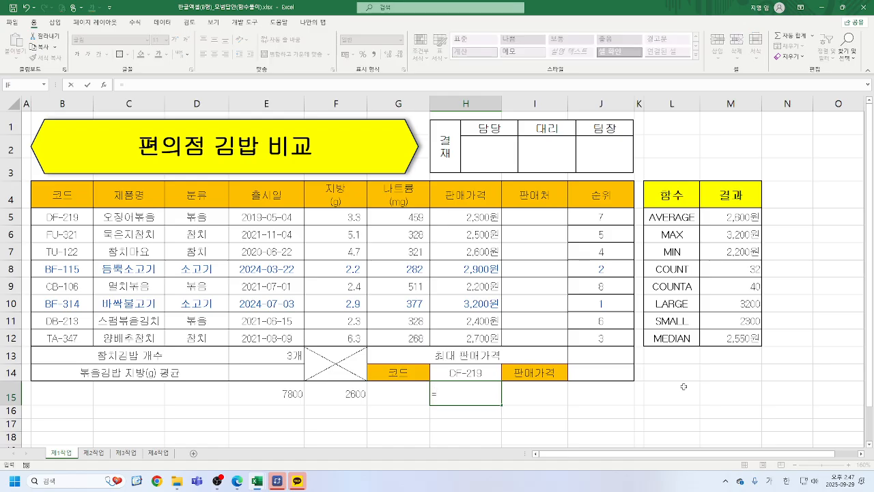
type("COU")
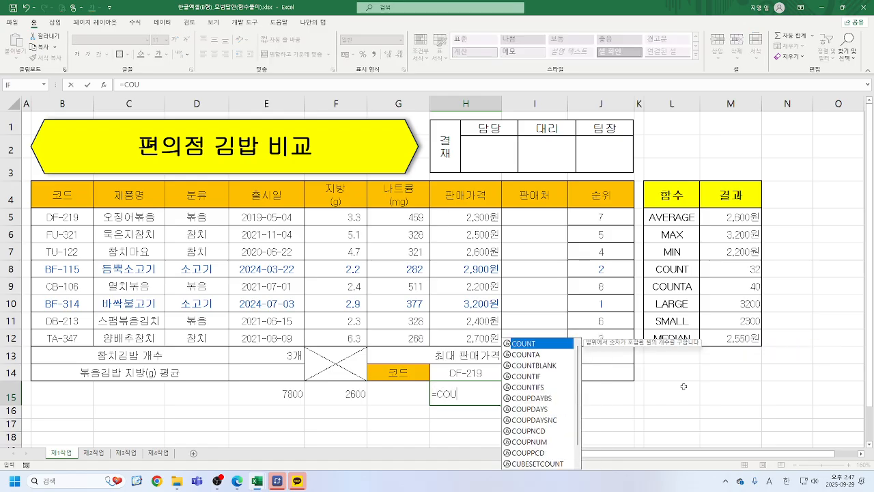
double_click(531, 376)
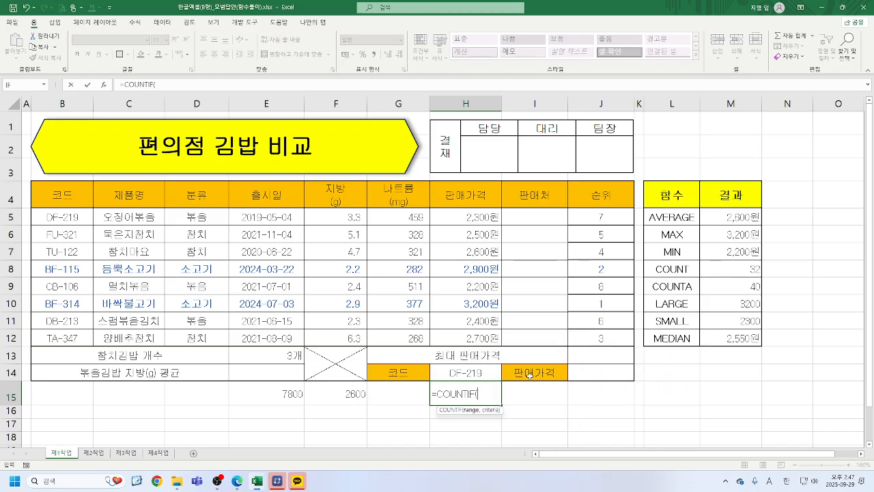
left_click(106, 85)
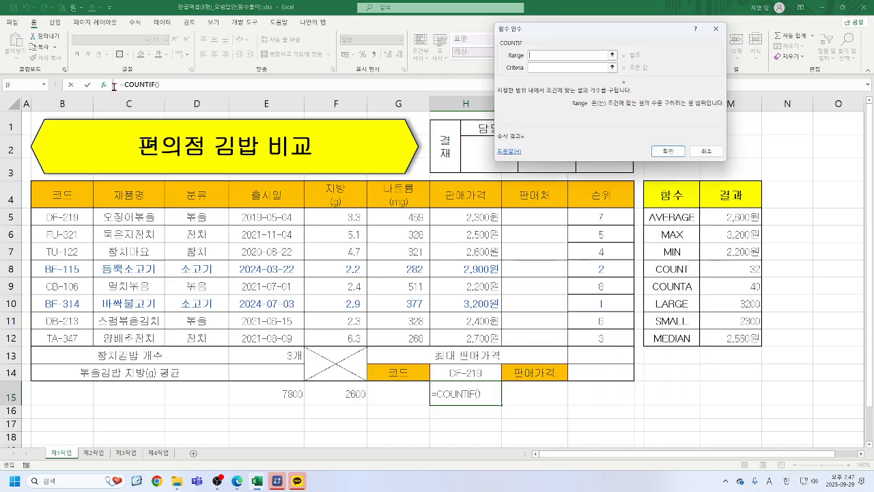
left_click_drag(464, 217, 472, 336)
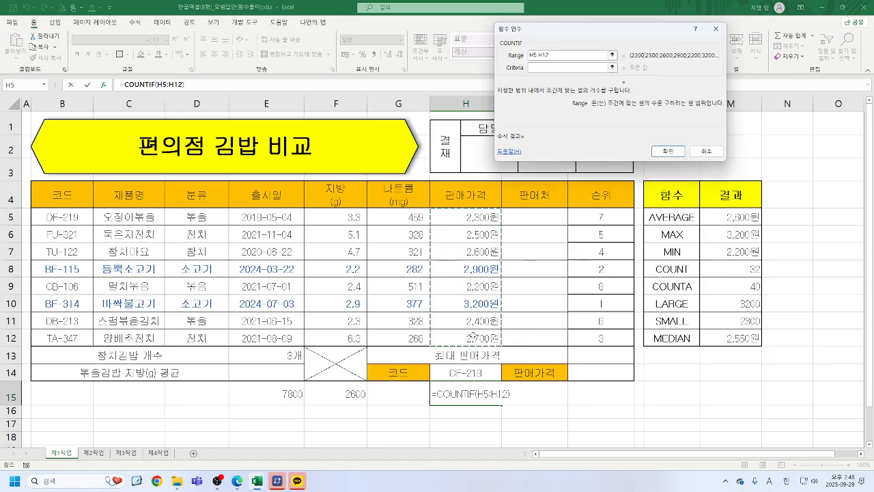
key("Tab")
type(">=")
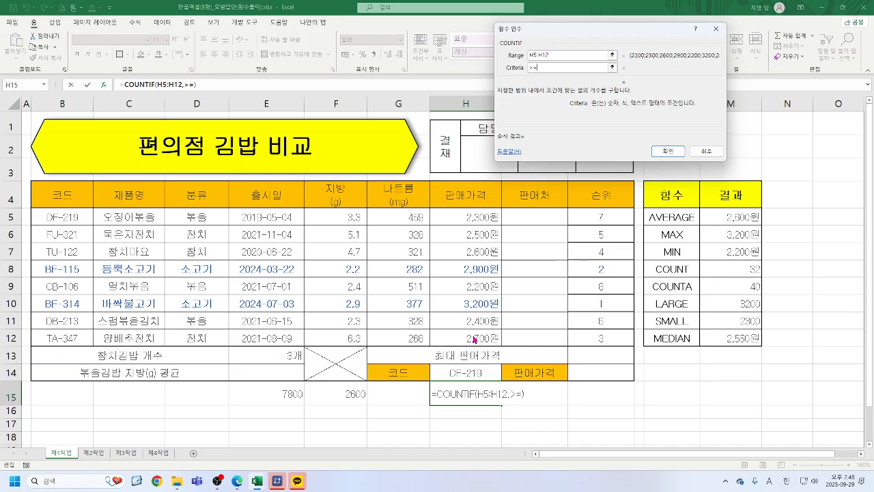
type("2500")
key("Tab")
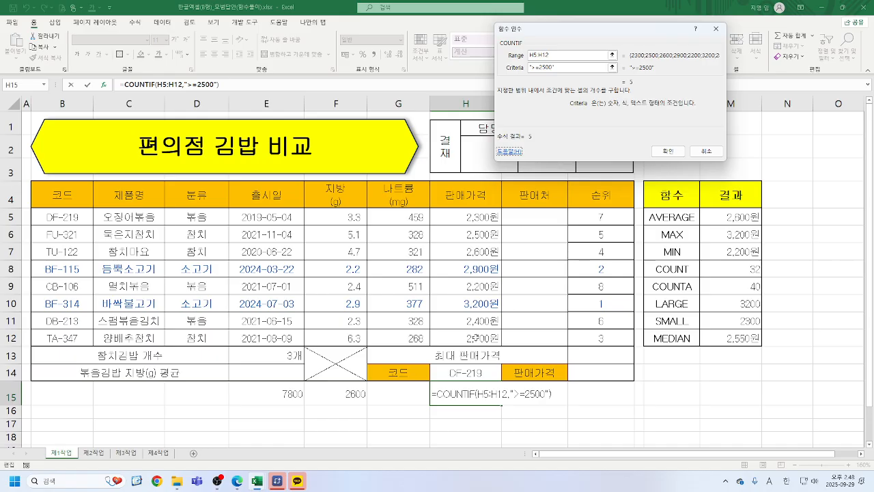
left_click(673, 154)
Step: Enter a SUMIF formula in I15 with H5:H12 (판매가격) as both range and sum range and ">=2500" as the criterion
left_click(529, 394)
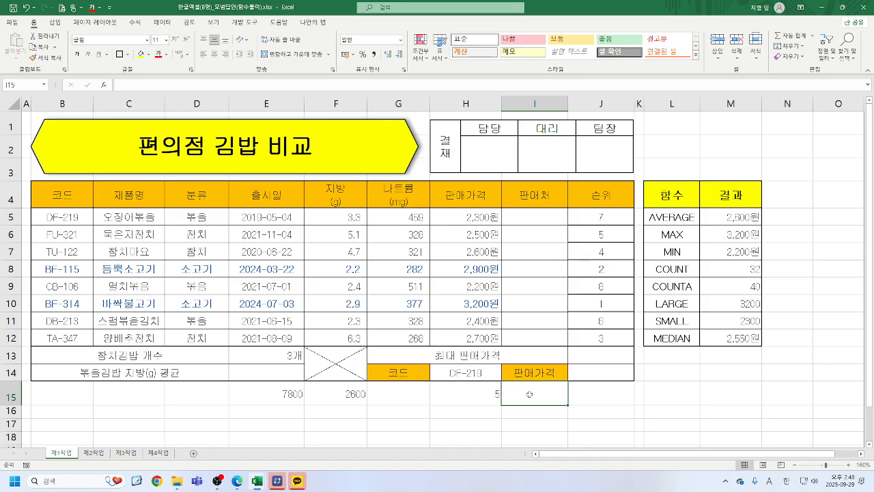
type("=SI")
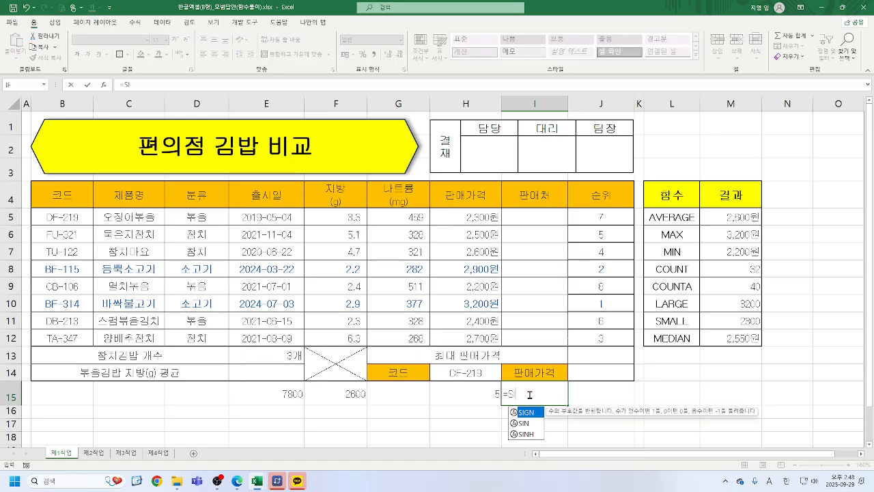
key("BackSpace")
type("UM")
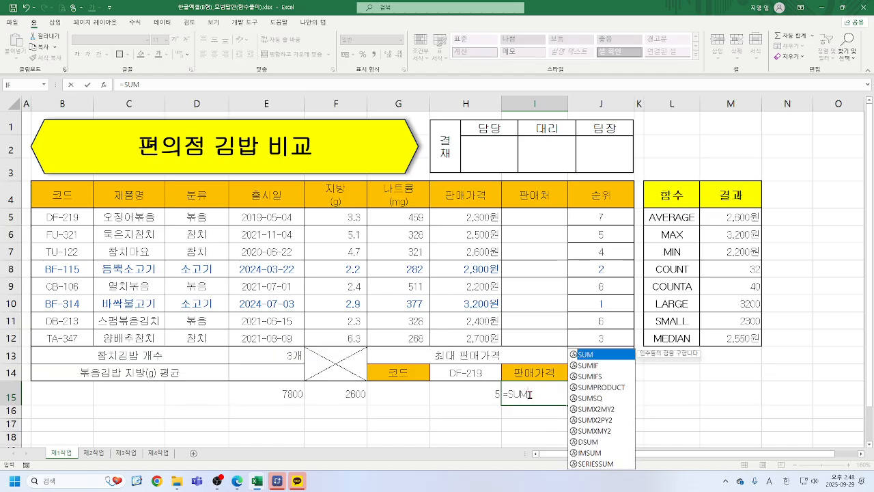
double_click(593, 366)
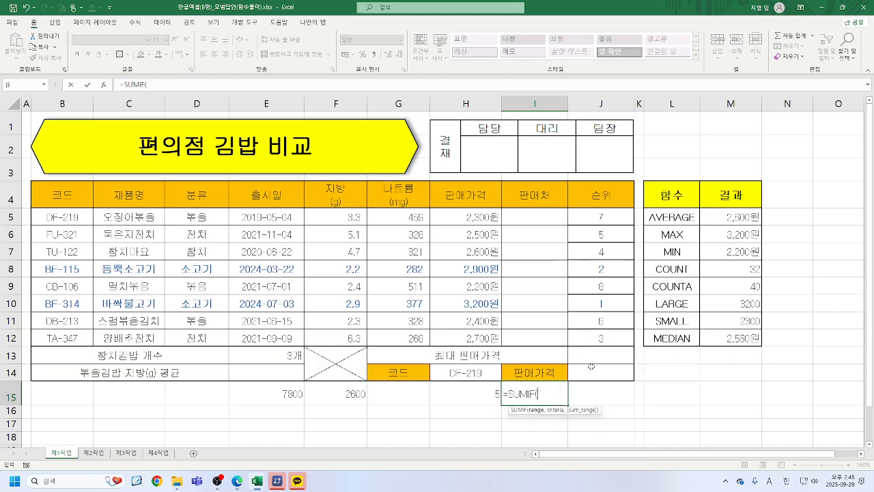
left_click(103, 84)
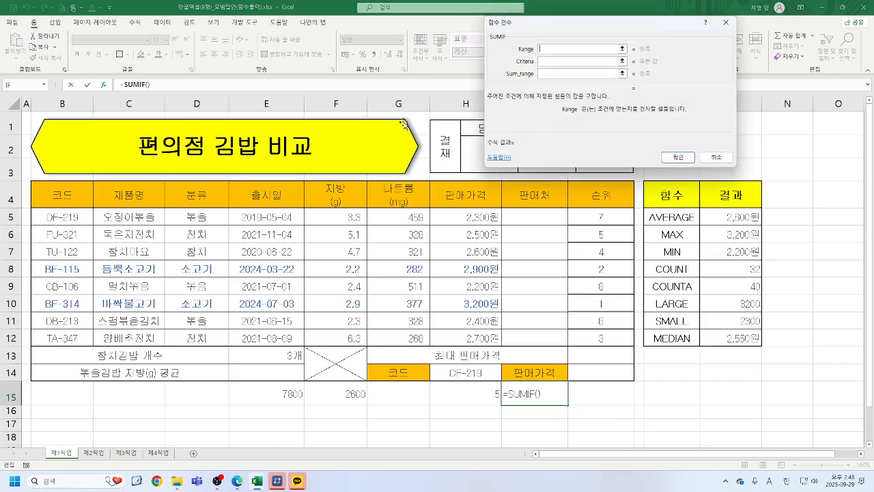
left_click_drag(464, 214, 463, 341)
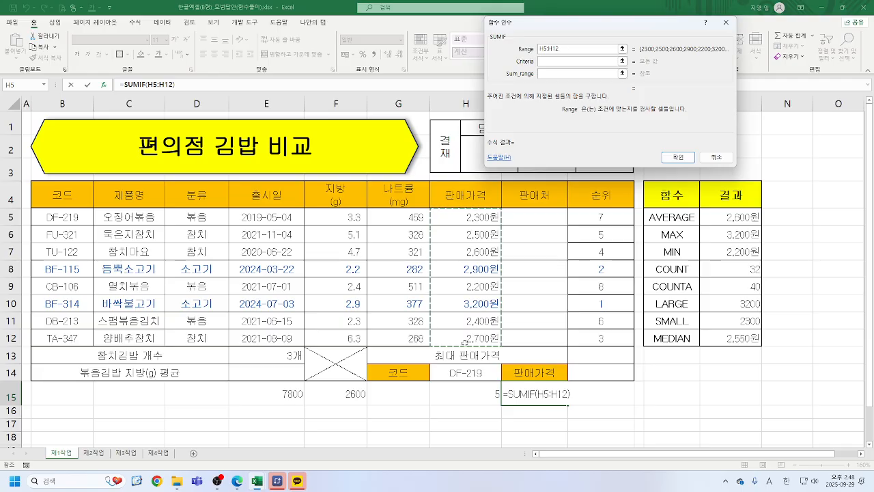
key("Tab")
type(">=2500")
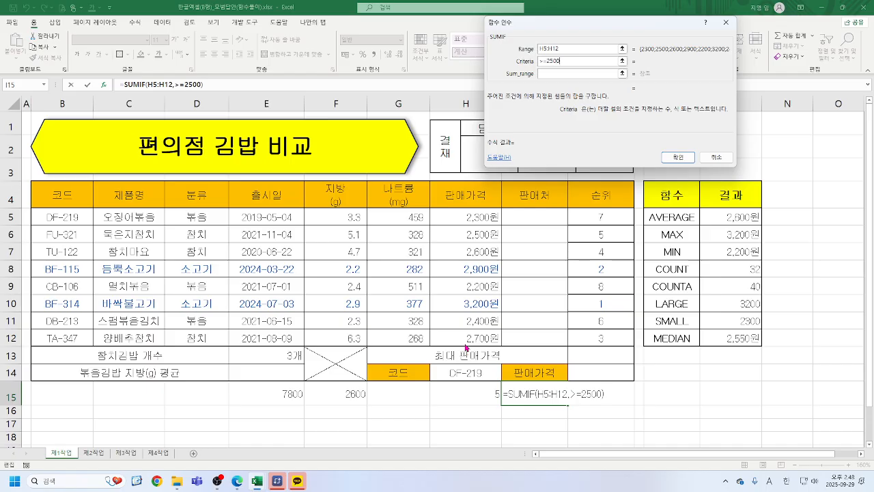
key("Tab")
left_click_drag(467, 217, 481, 336)
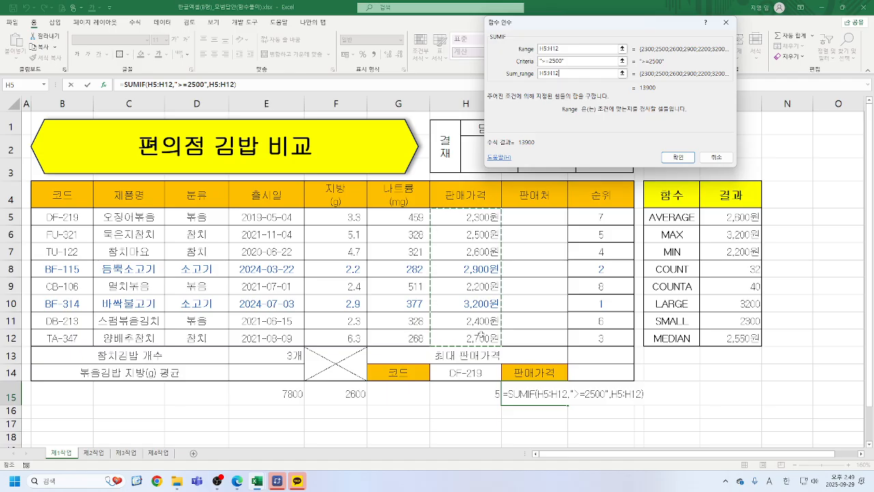
left_click(679, 157)
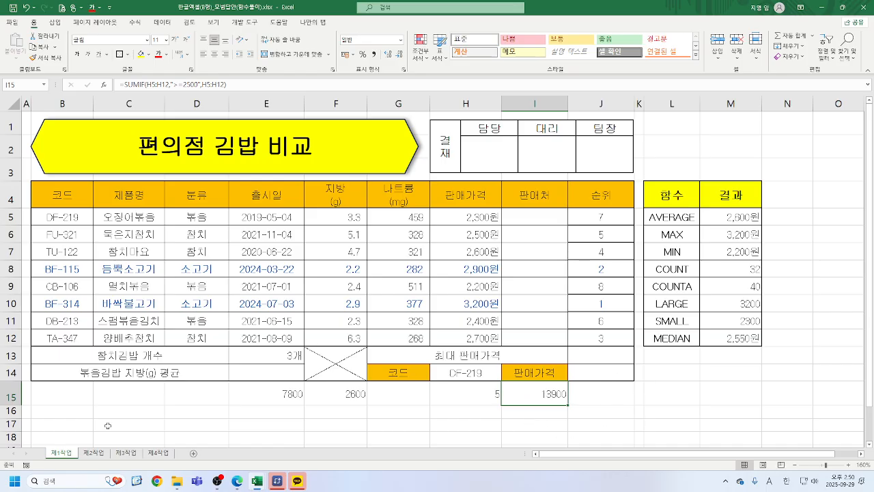
left_click(123, 389)
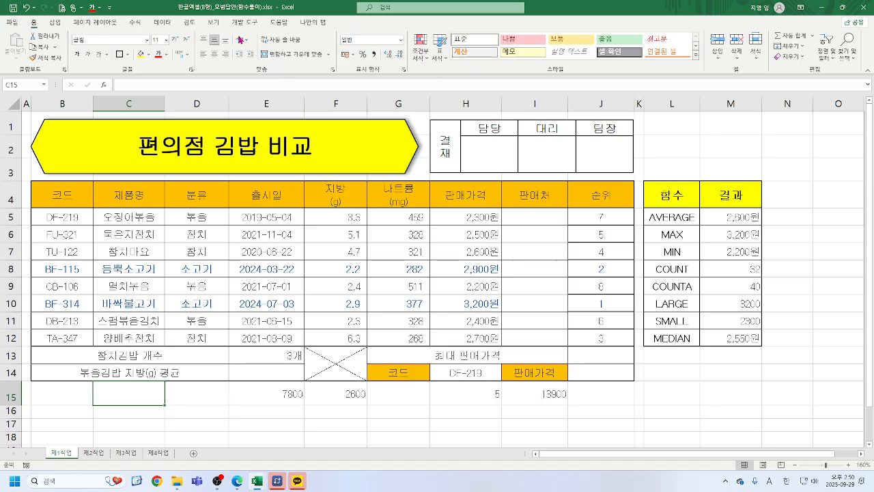
left_click(164, 22)
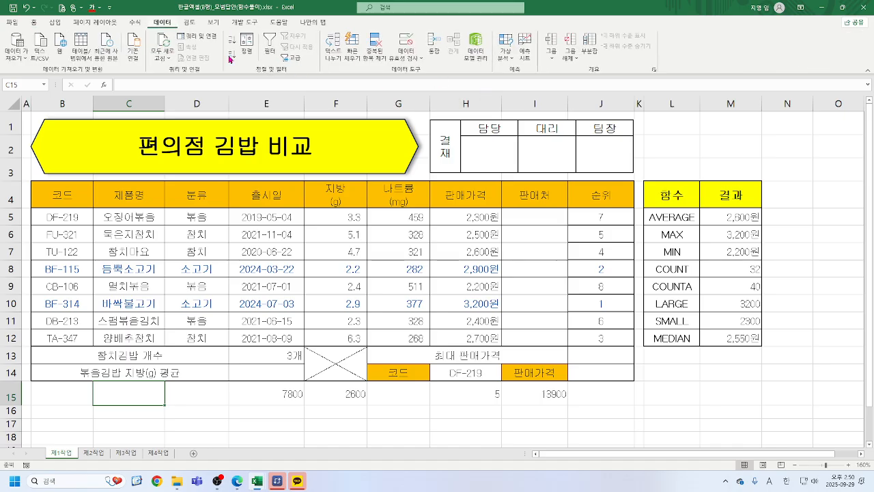
left_click(418, 59)
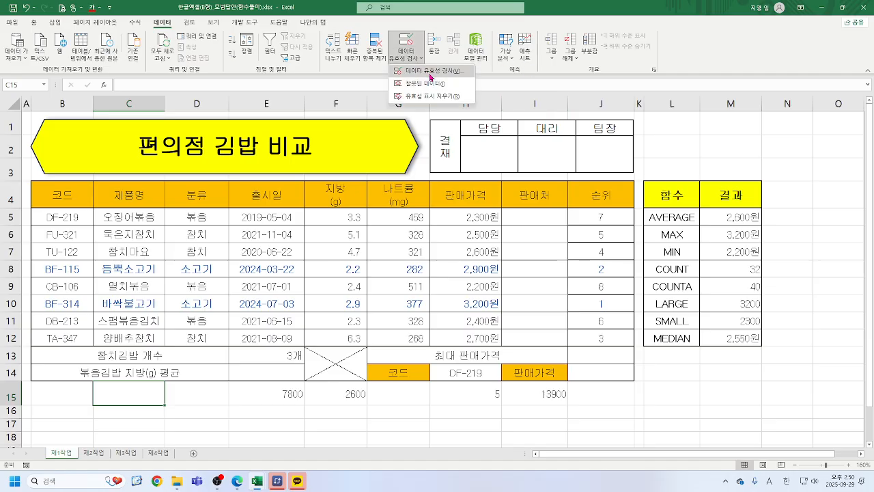
left_click(432, 72)
left_click(584, 67)
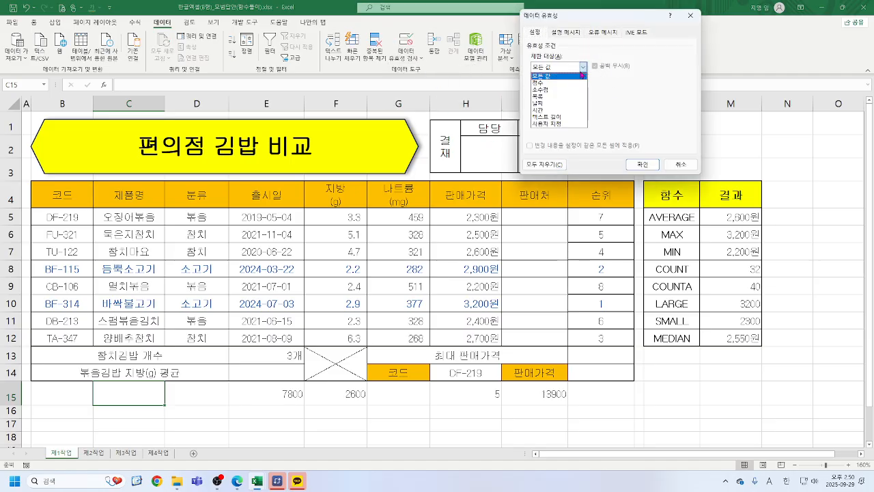
left_click(559, 98)
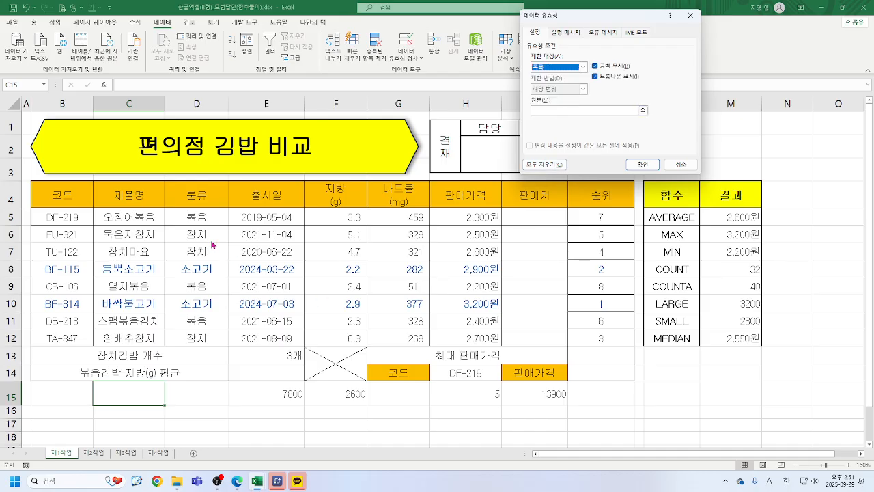
left_click(554, 109)
left_click(200, 217)
left_click_drag(199, 218, 204, 236)
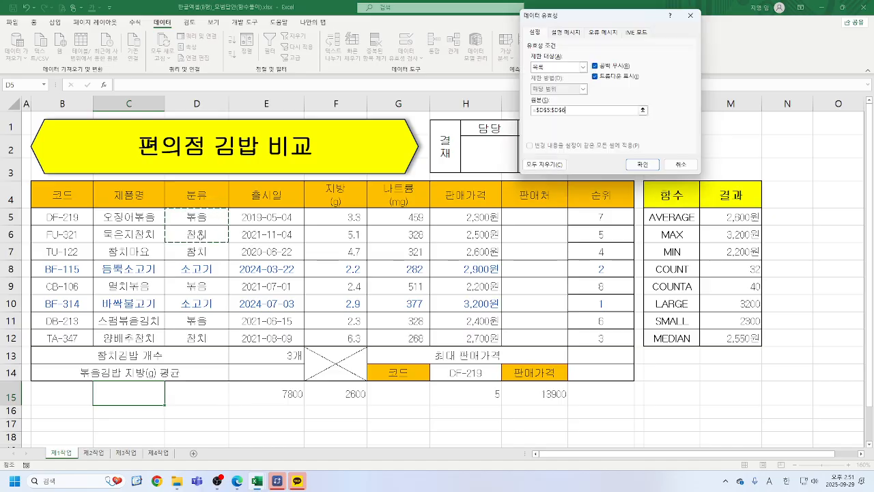
key("Return")
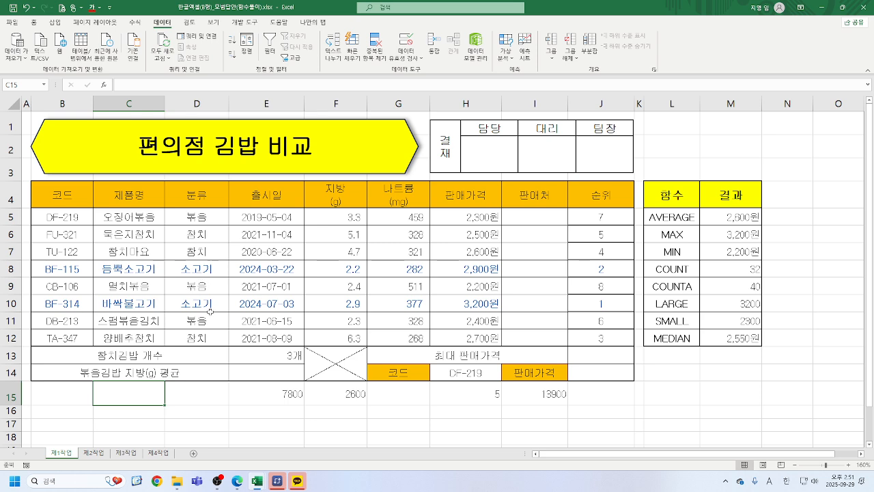
Step: Apply list-type data validation to cell C15 with D10:D12 (소고기, 볶음, 참치) as the source
left_click_drag(198, 304, 200, 332)
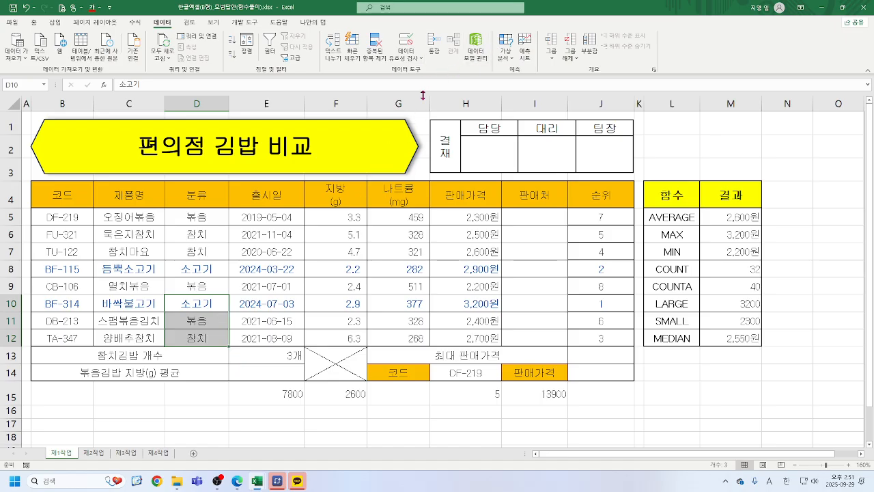
left_click(189, 399)
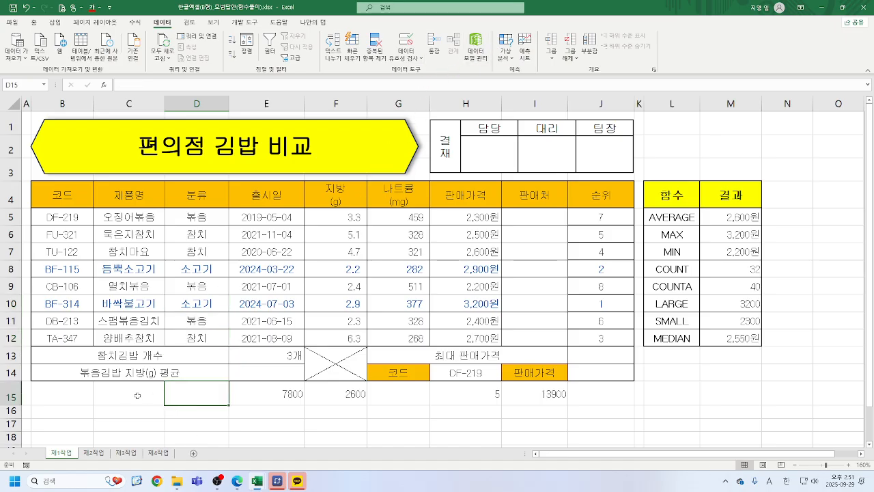
left_click(128, 395)
left_click(420, 58)
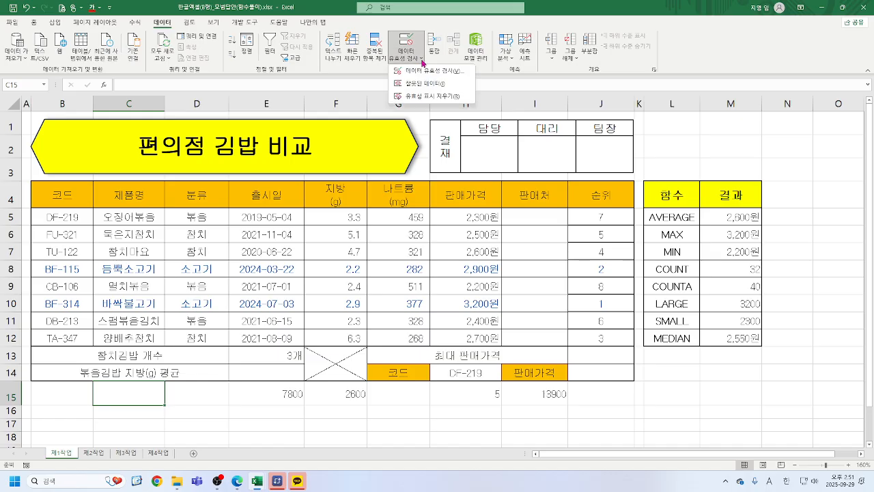
left_click(410, 80)
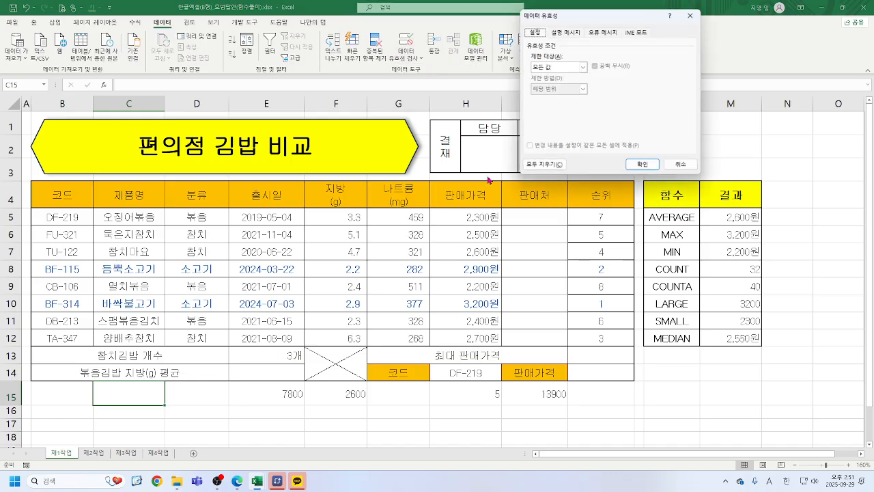
left_click(580, 66)
left_click(552, 98)
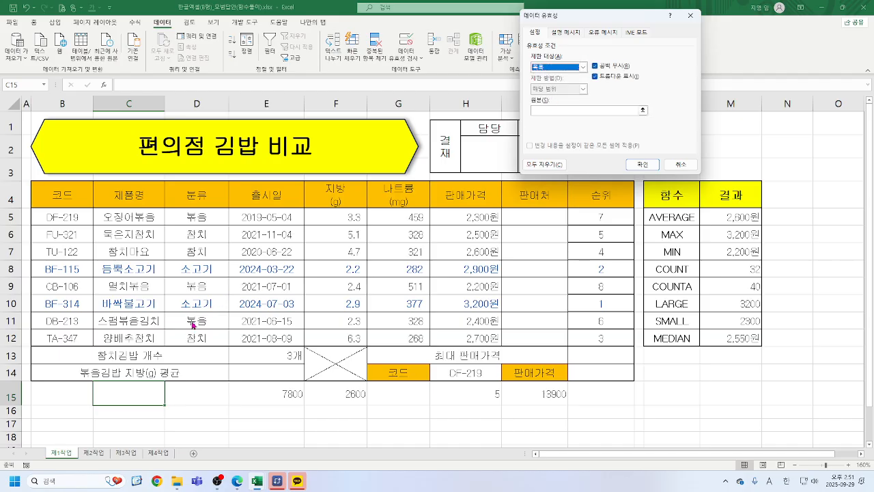
left_click(570, 110)
left_click(569, 109)
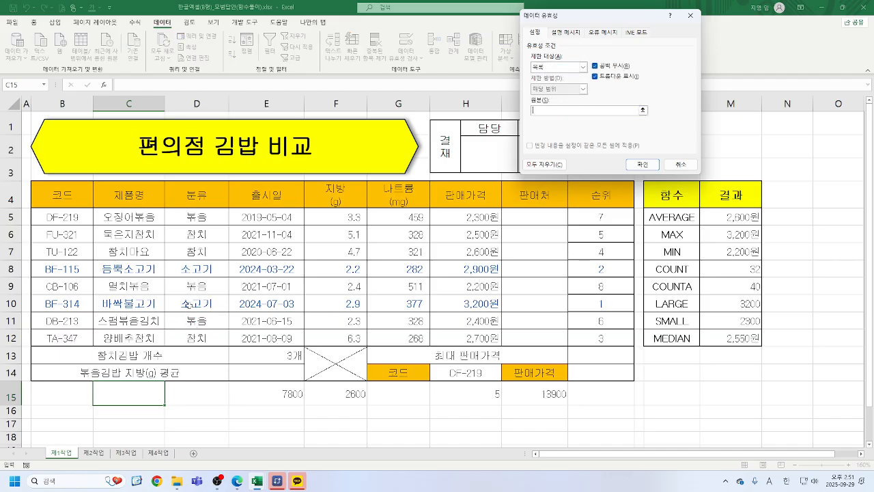
left_click_drag(188, 304, 195, 337)
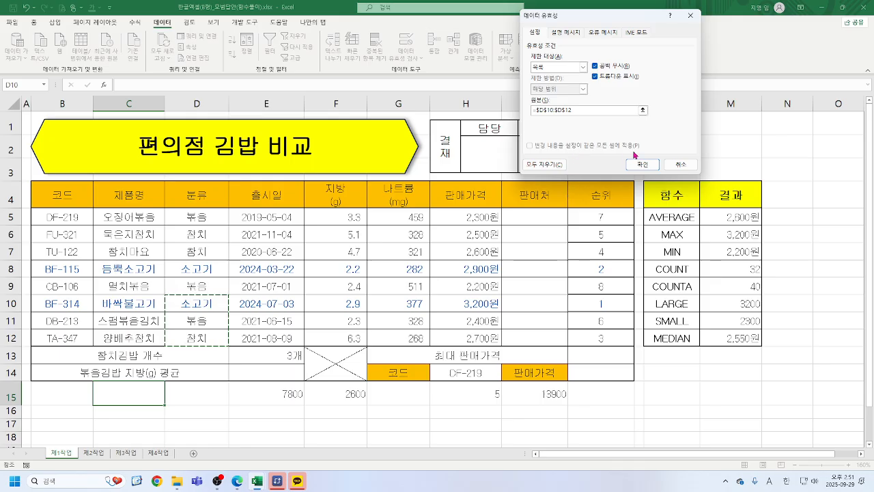
left_click(642, 164)
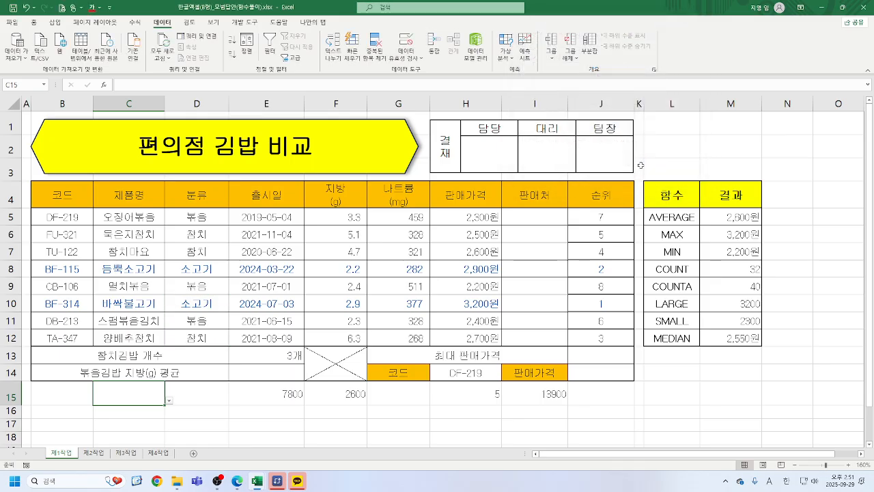
Step: Choose 참치 from the dropdown list in C15
left_click(169, 404)
left_click(113, 435)
left_click(197, 396)
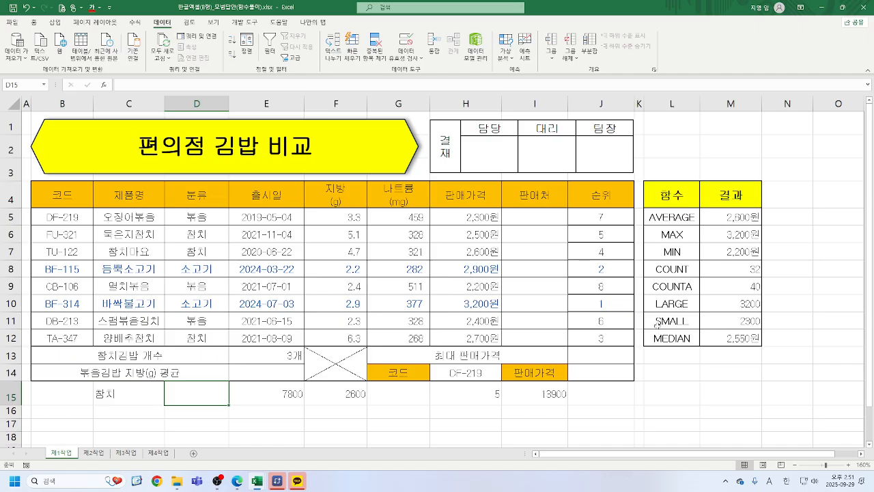
Step: Start a DSUM formula in D15 with the table range B4:H12 as its database argument
left_click(296, 393)
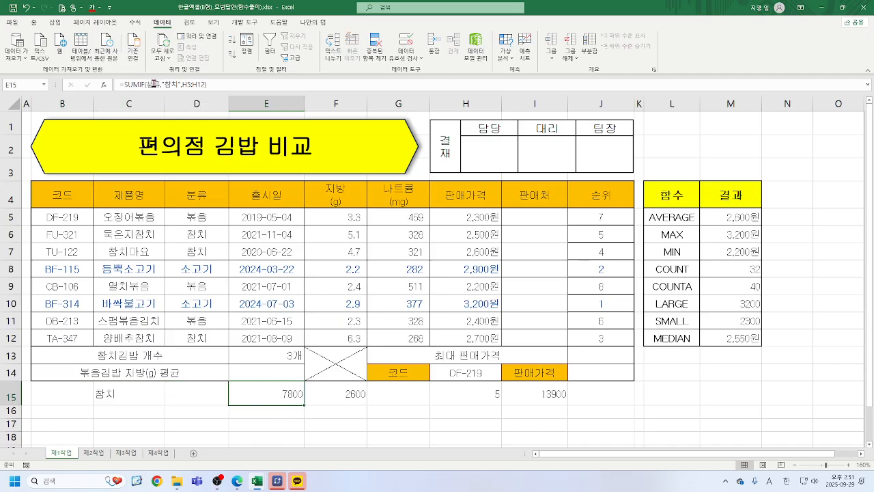
left_click(185, 394)
type("=")
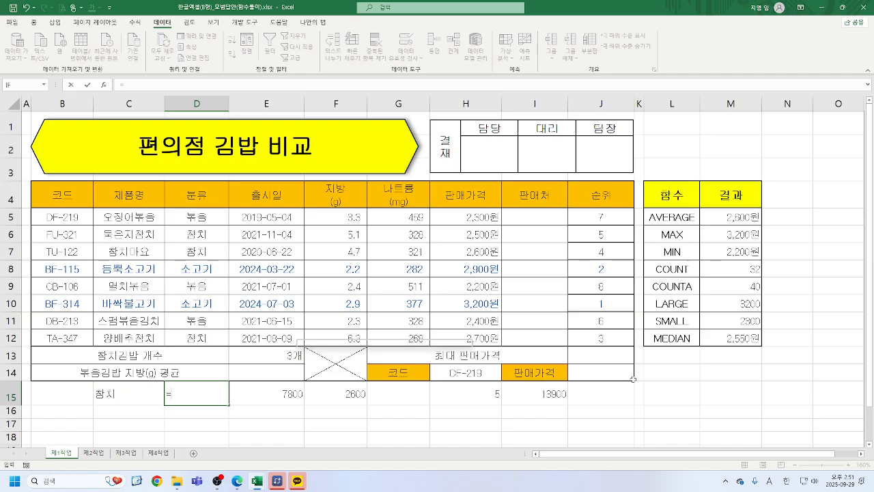
type("DS")
key("Down")
key("Down")
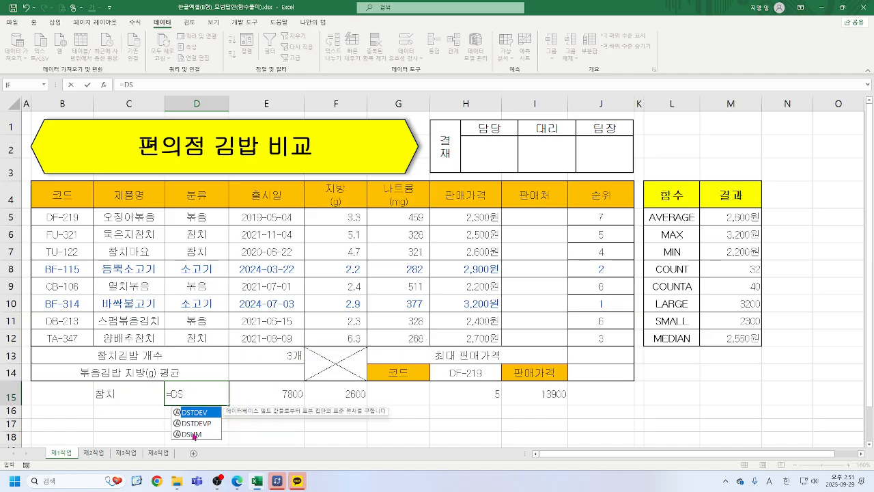
key("Tab")
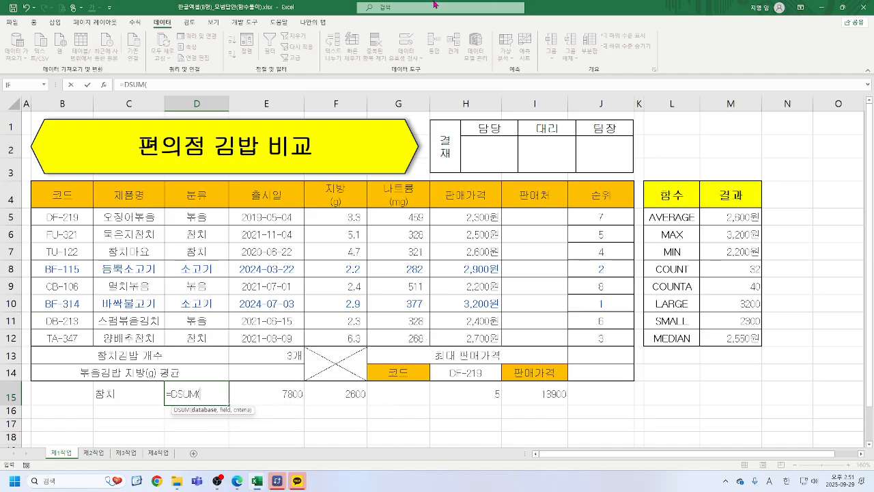
left_click(103, 85)
left_click_drag(53, 192, 446, 337)
key("Tab")
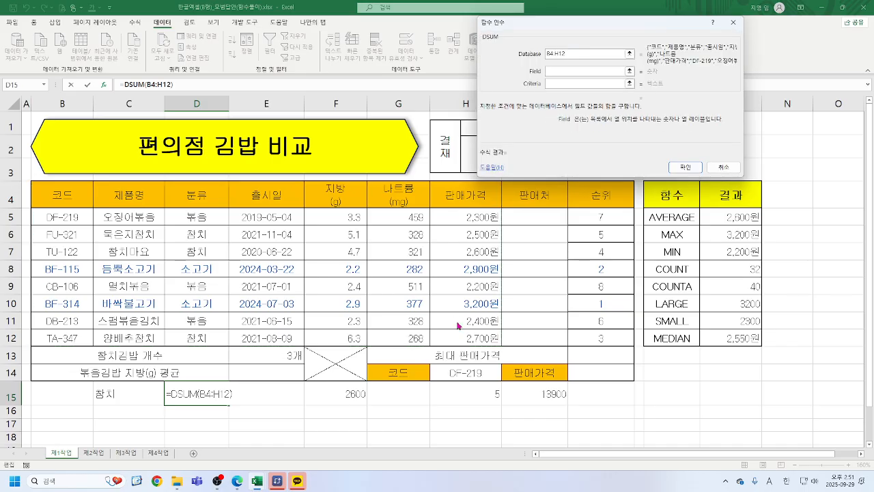
Step: Use H4 (판매가격) as the DSUM field and D4:D5 (분류, 볶음) as the criteria, and enter the formula in D15
left_click(461, 196)
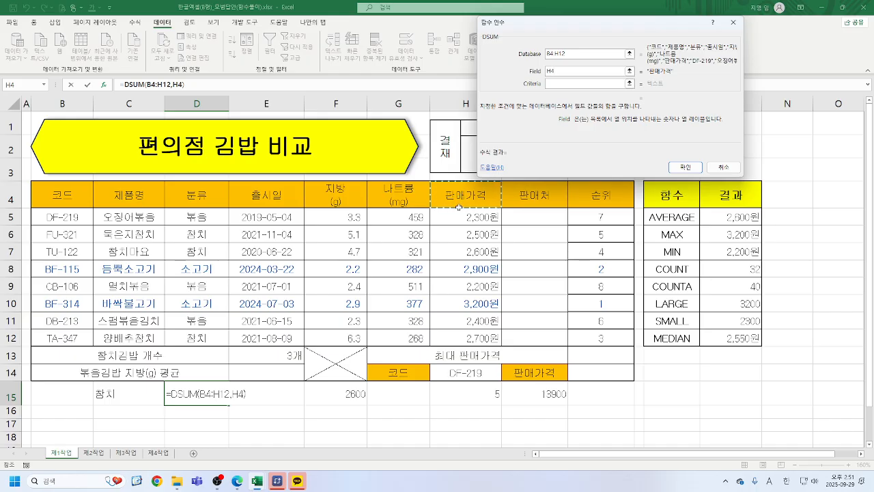
key("Tab")
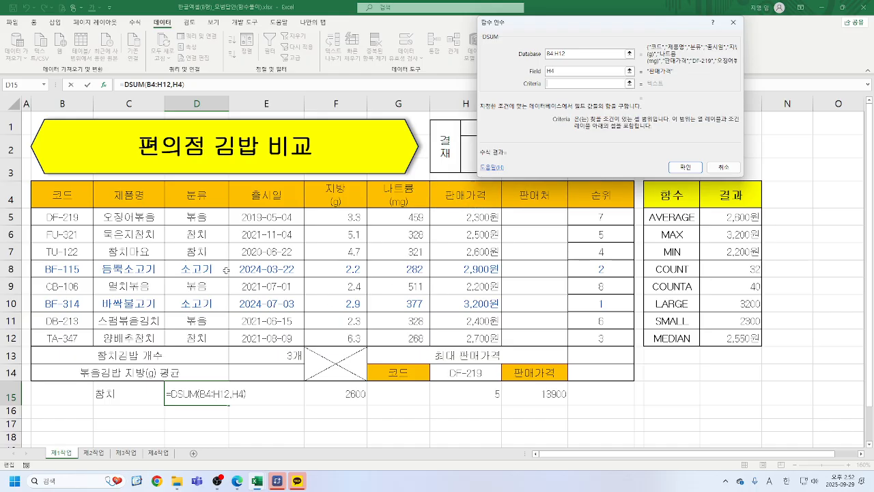
left_click_drag(196, 196, 197, 216)
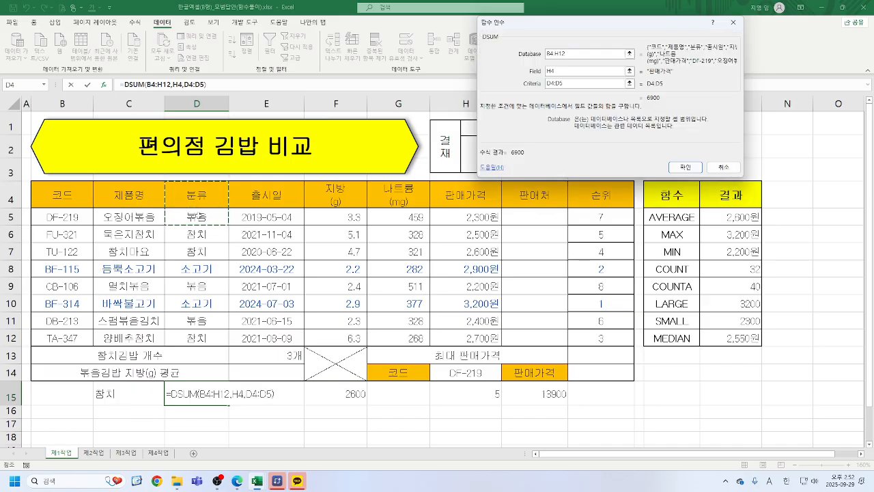
left_click(683, 168)
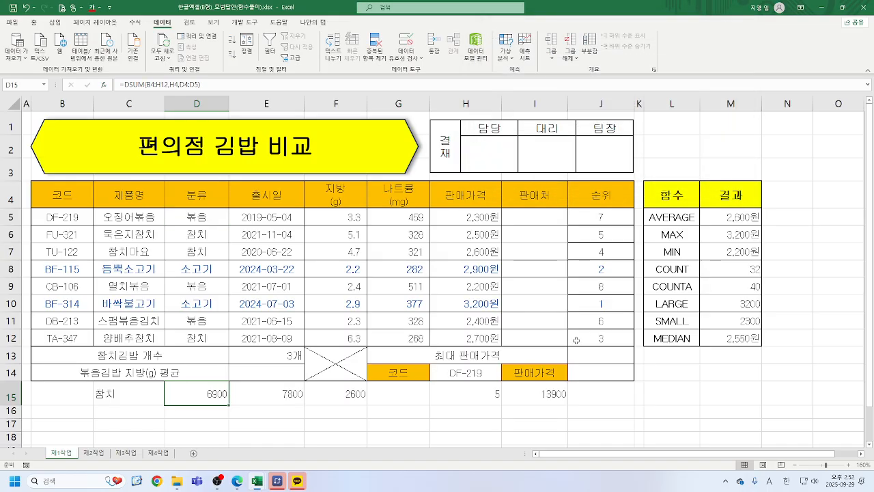
Step: Open the function arguments of the SUMIF formula in E15 and clear its criterion
left_click(272, 395)
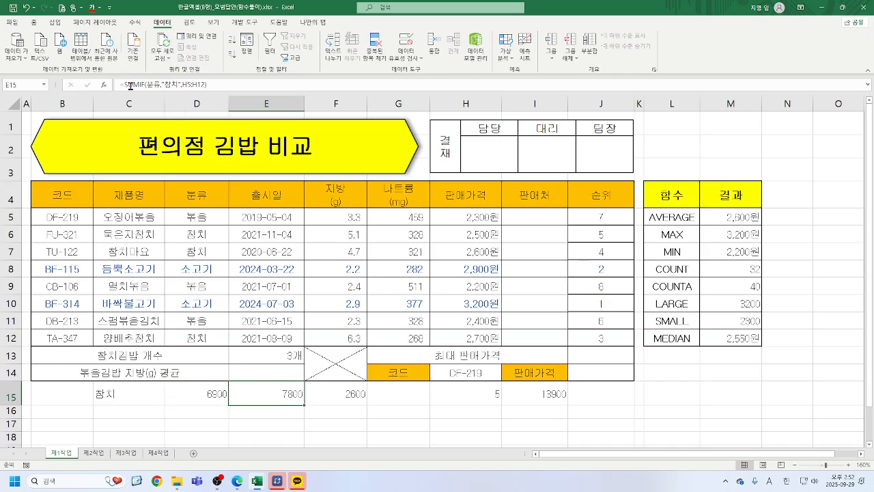
left_click(131, 85)
left_click(103, 84)
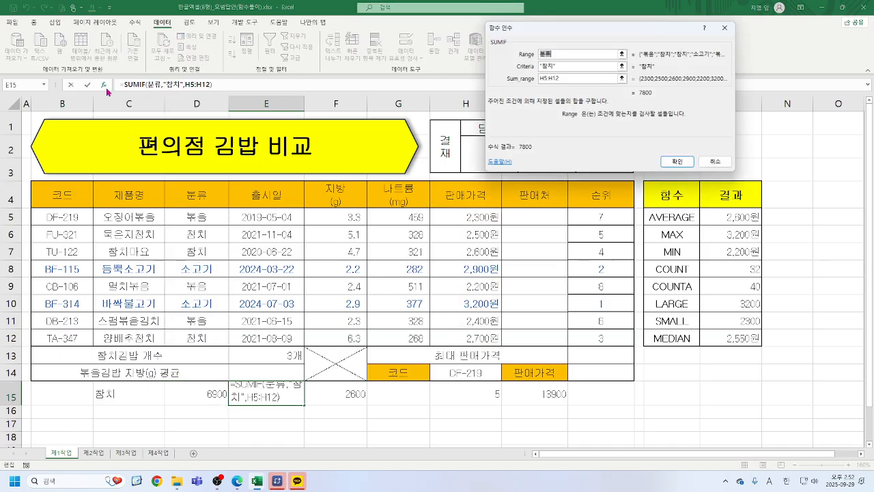
left_click(563, 71)
type("QHR")
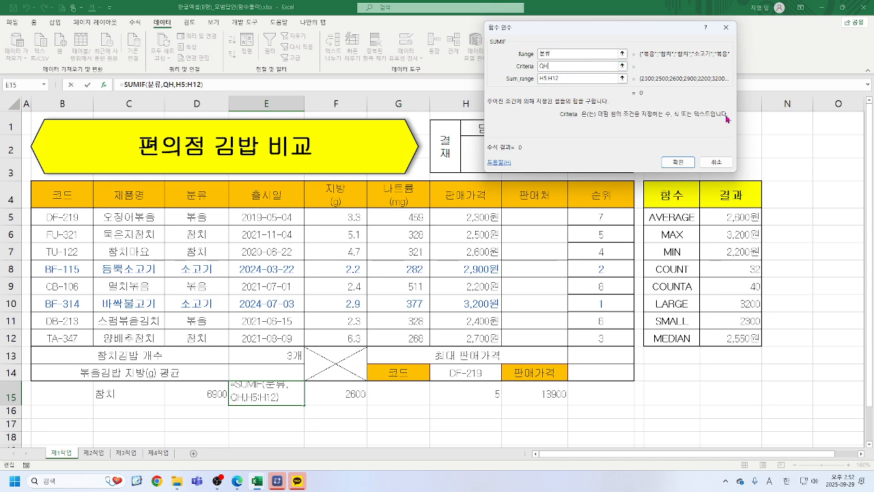
key("BackSpace")
key("BackSpace")
key("BackSpace")
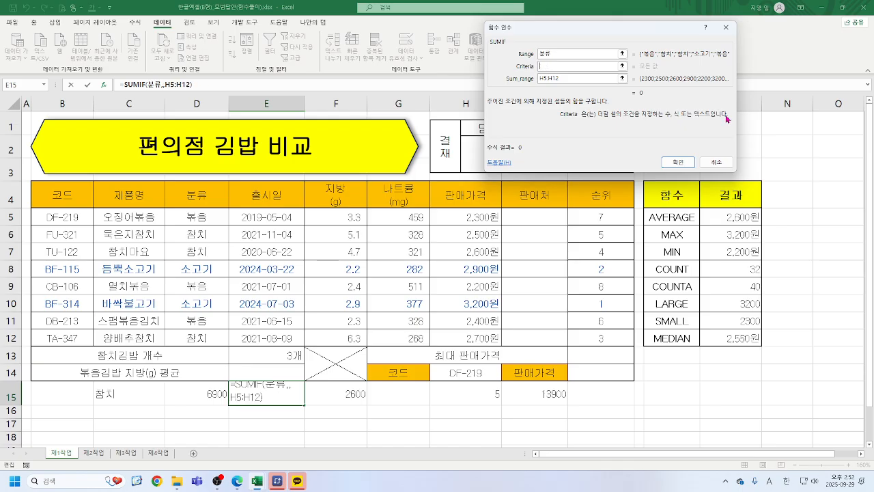
Step: Set the SUMIF criterion to "볶음" and enter the updated formula in E15
type("부")
type("음")
key("Tab")
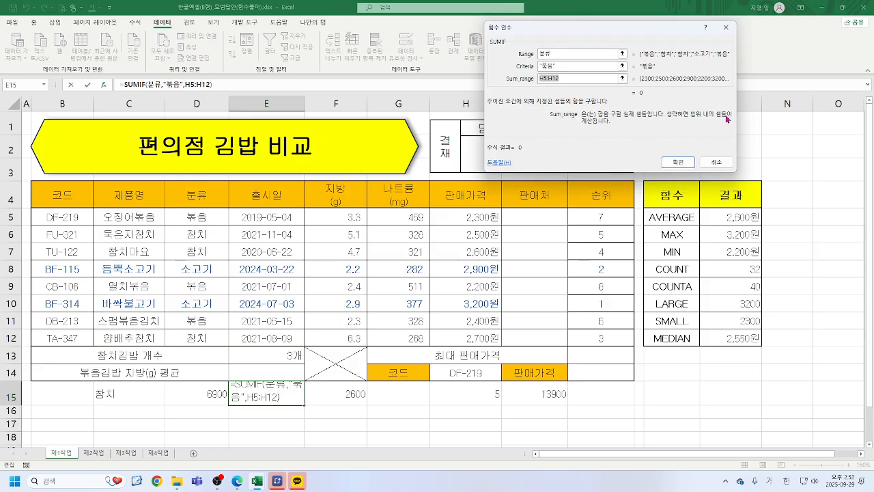
left_click_drag(567, 68, 476, 59)
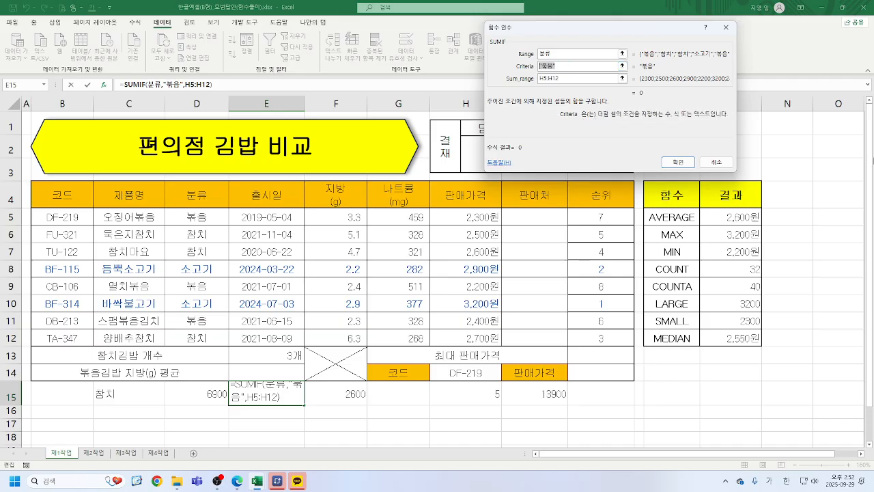
type("볶")
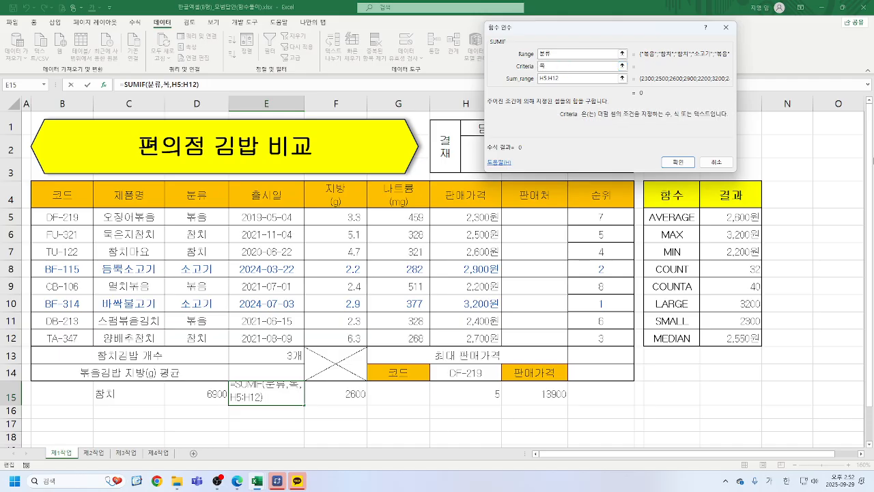
key("BackSpace")
type("ㄲ")
type("음")
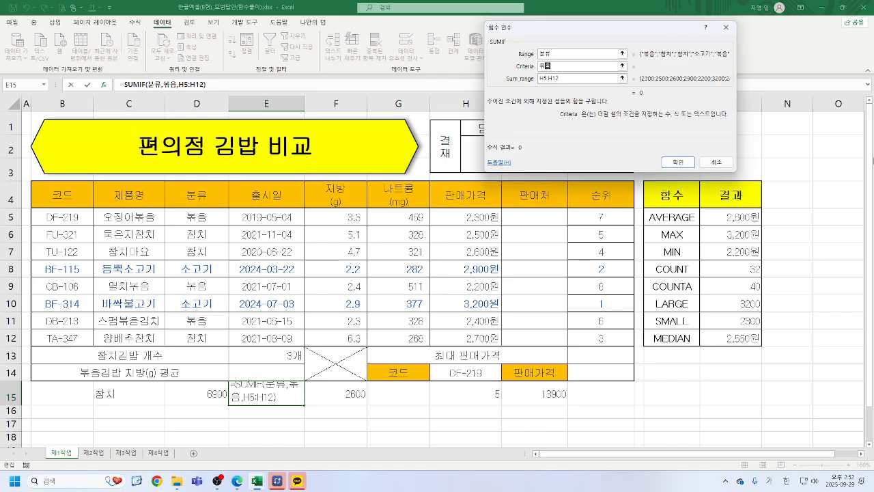
key("Tab")
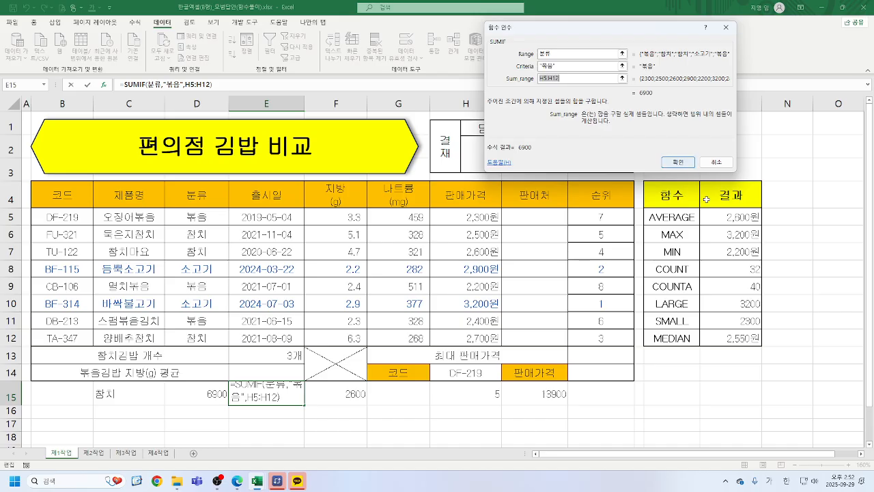
left_click(678, 162)
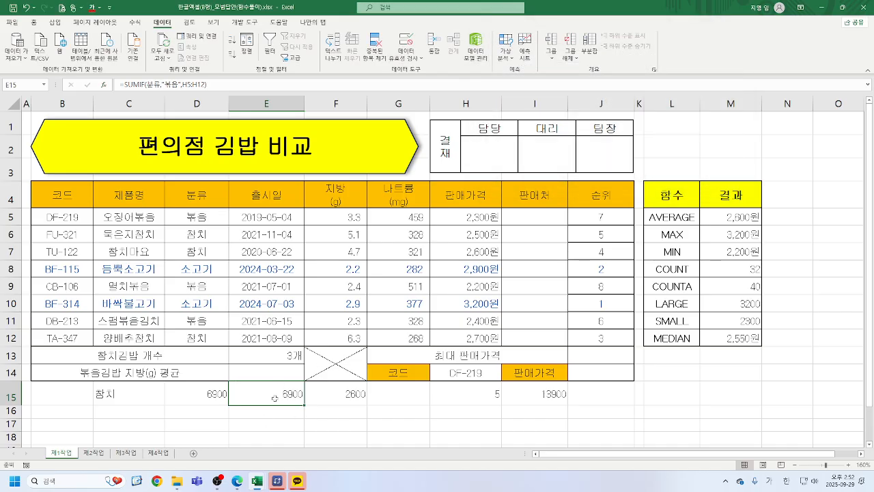
Step: Compare the DSUM formula in D15 with the SUMIF formula in E15
left_click(194, 392)
left_click(282, 395)
key("Left")
key("Right")
key("Right")
key("Left")
key("Left")
key("Right")
key("Left")
key("Right")
key("Left")
key("Left")
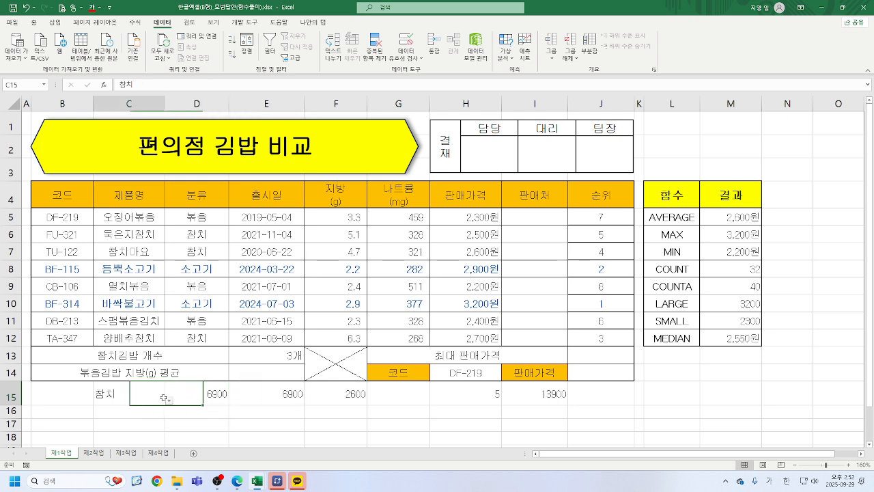
key("Right")
key("Right")
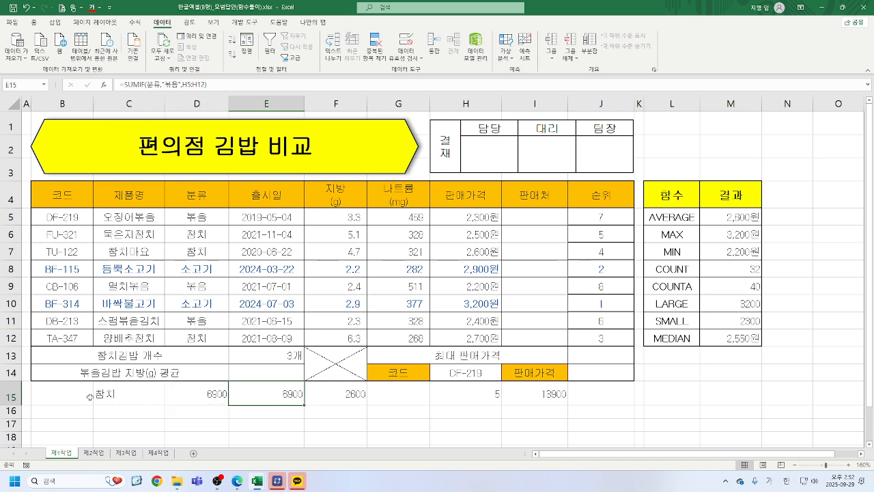
Step: Empty cell C15 and clear all of its data validation settings
left_click(135, 393)
key("Delete")
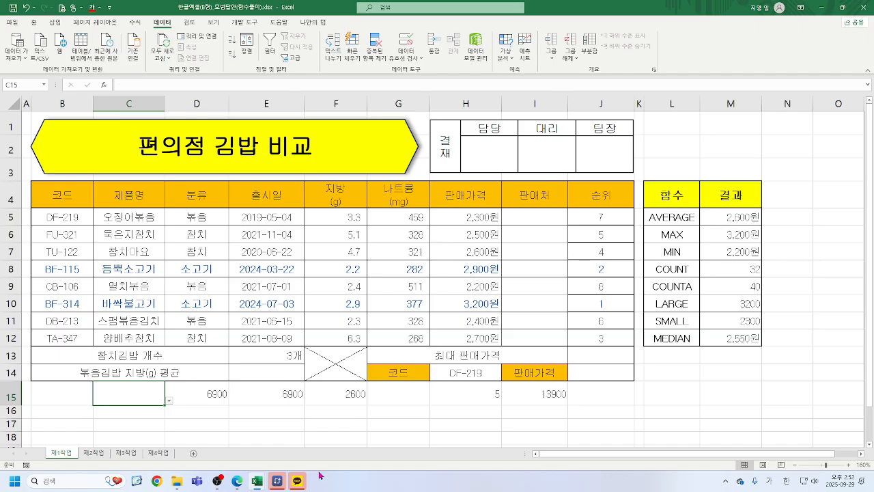
left_click(417, 62)
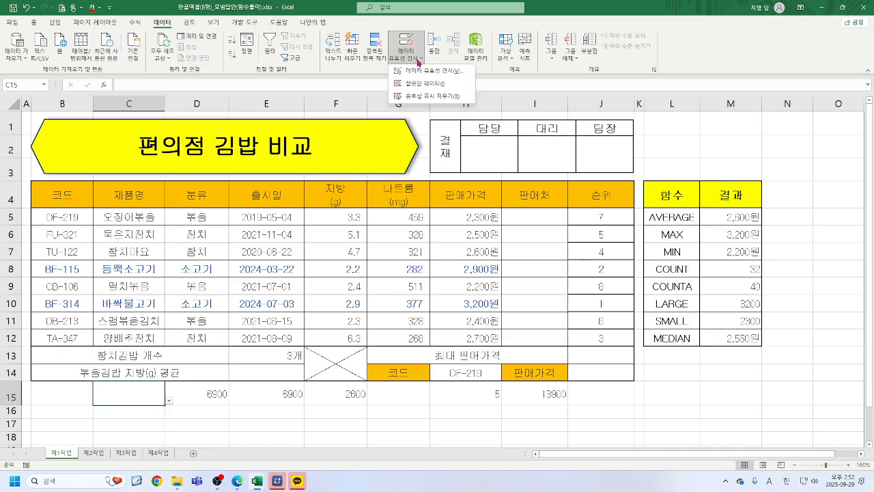
left_click(438, 73)
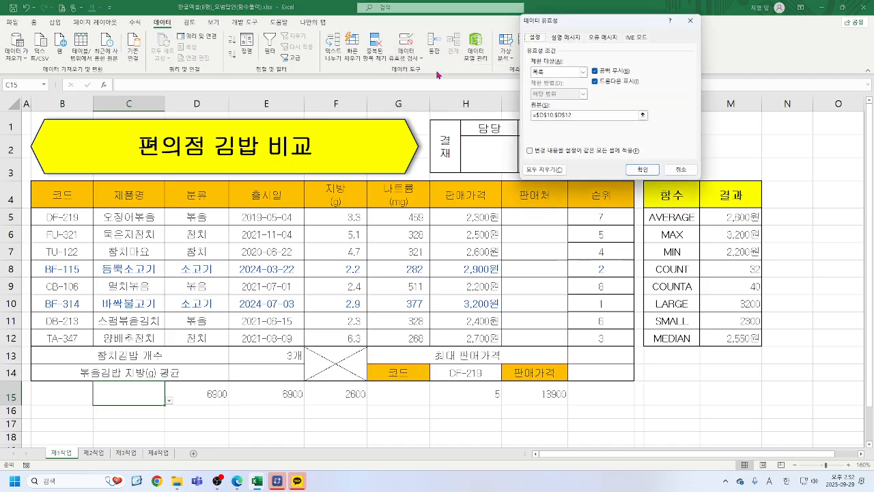
left_click(540, 171)
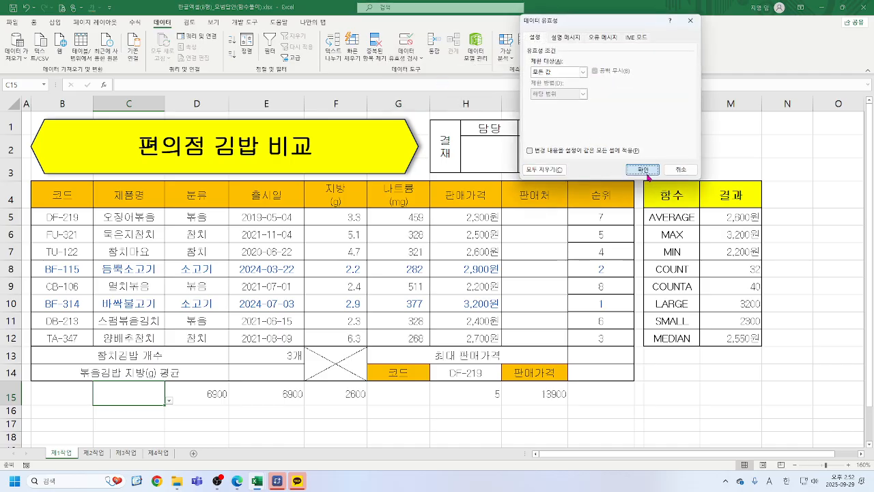
left_click(642, 170)
Step: Copy the 분류 header and its first entry (D4:D5) to C15:C16, and delete the content of C16
left_click(193, 189)
left_click_drag(193, 190, 197, 217)
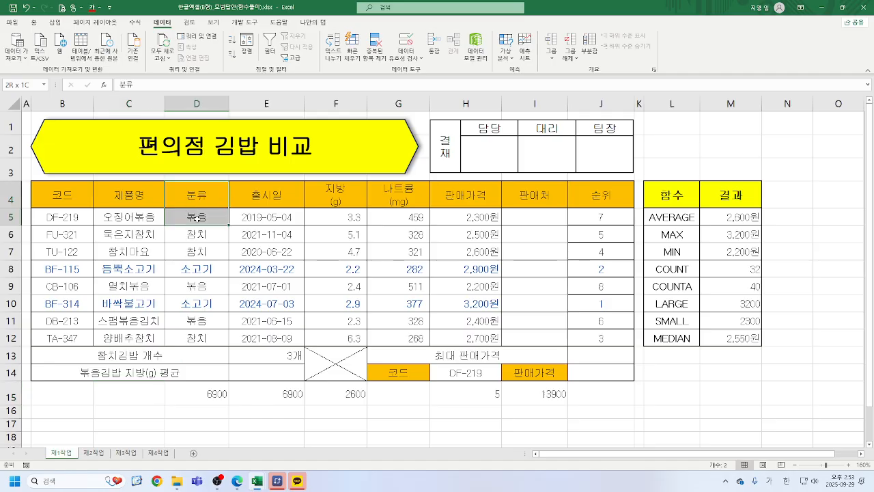
key("ctrl+c")
left_click(135, 398)
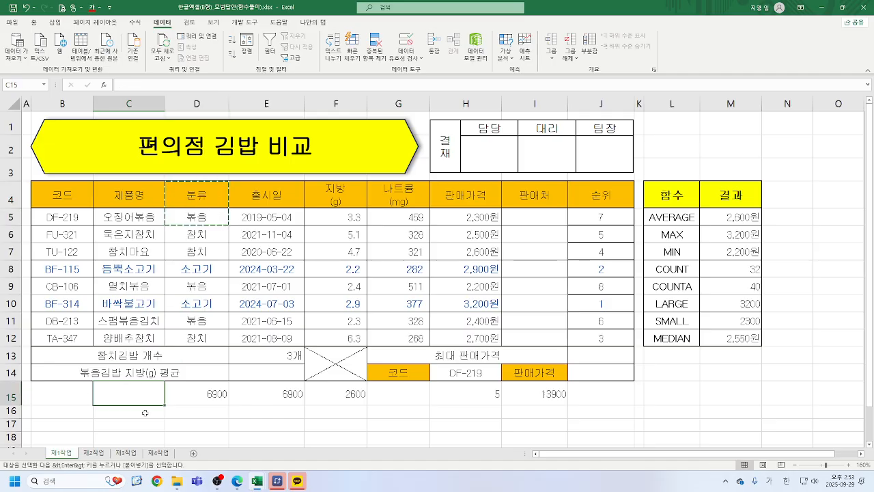
key("ctrl+v")
left_click(144, 413)
key("Delete")
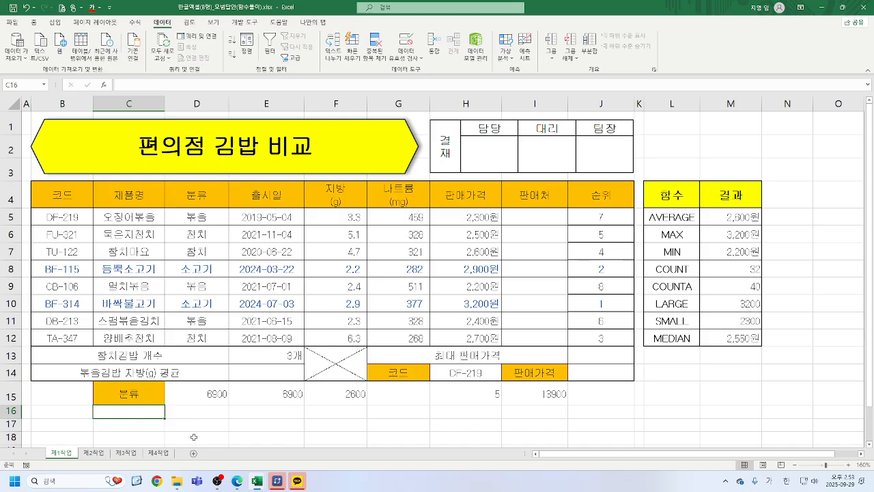
Step: Add list validation to C16 with the 분류 entries 소고기, 볶음 and 참치 in D10:D12 as its source
left_click(421, 60)
left_click(432, 70)
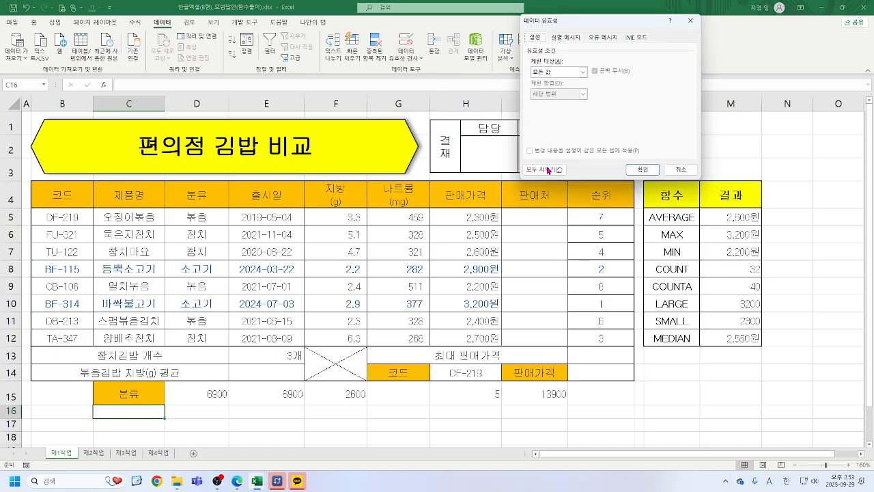
left_click(584, 72)
left_click(550, 101)
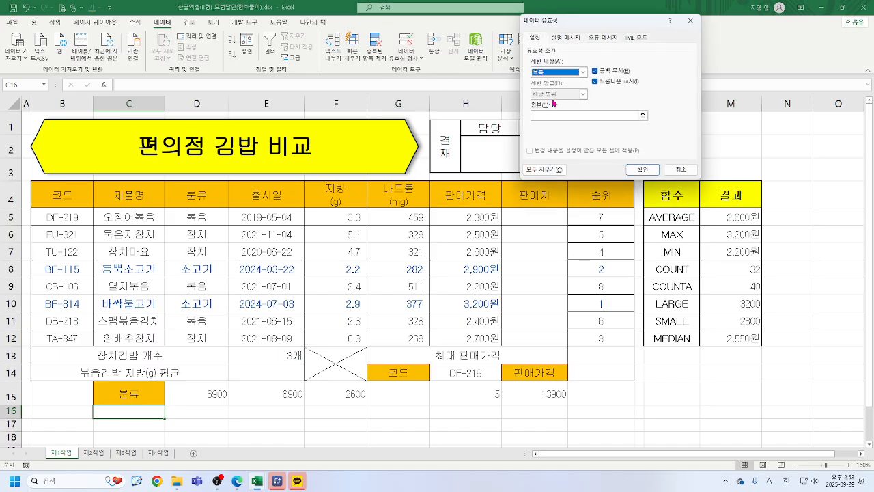
left_click(548, 115)
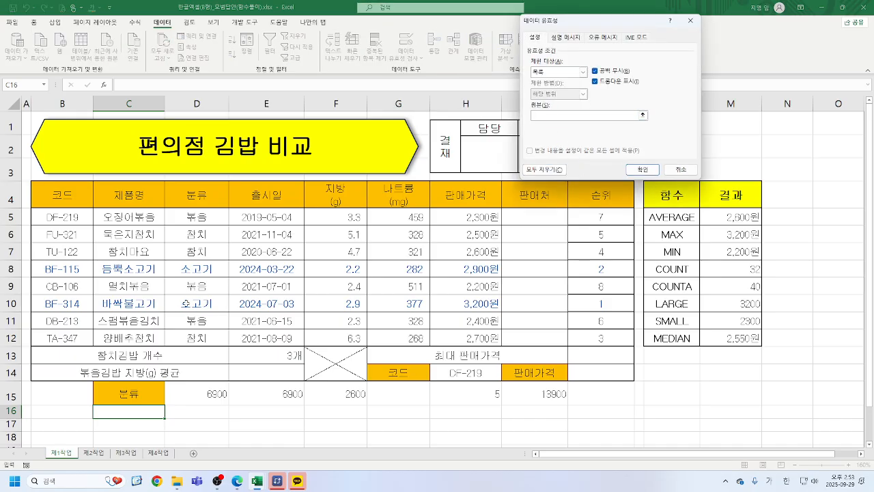
left_click(641, 169)
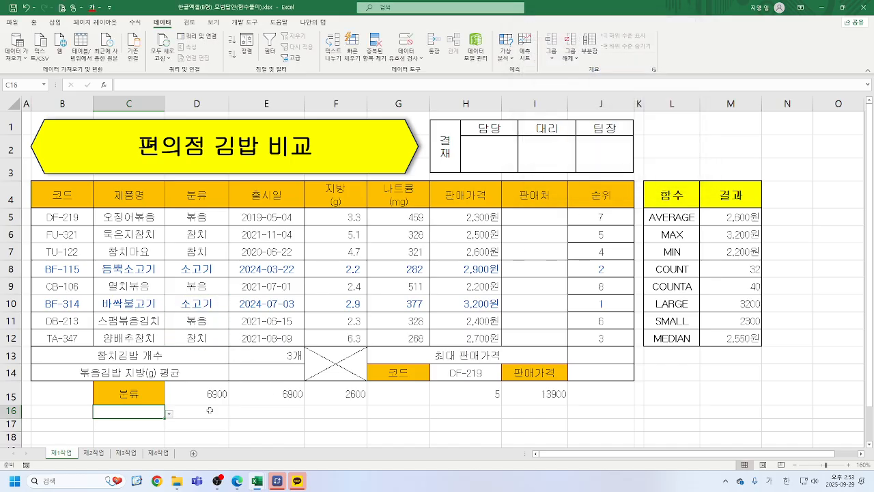
Step: Try 소고기 and 볶음 from the validation list in C16, then set the cell to 참치
left_click(169, 414)
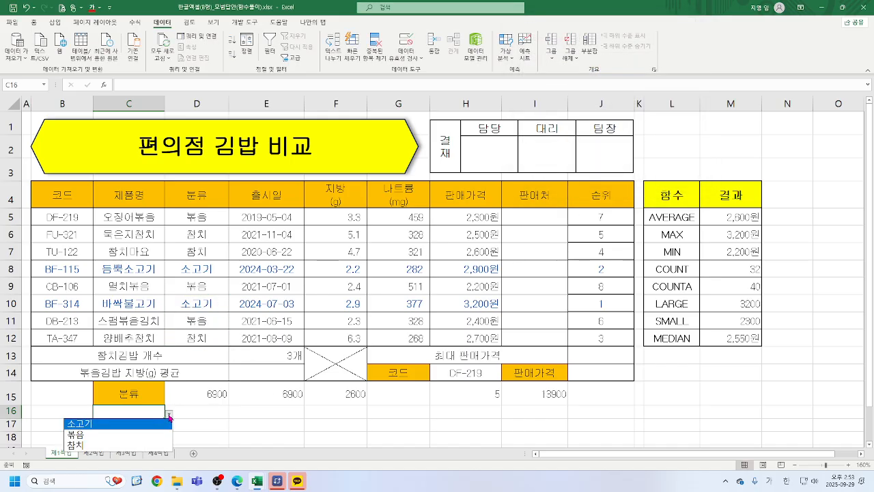
left_click(130, 425)
left_click(169, 414)
left_click(133, 436)
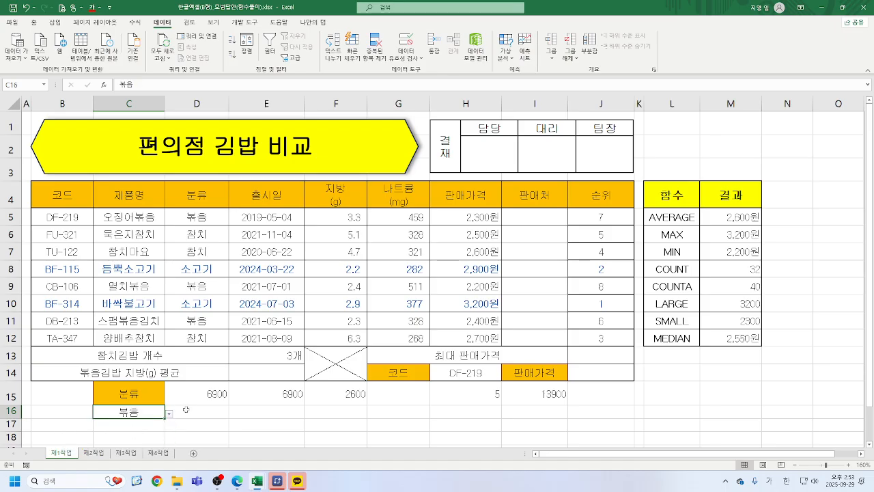
scroll(222, 409, "down", 1, "ctrl")
left_click(153, 388)
left_click(115, 416)
Step: Start a DSUM formula in D16 with the table range B4:H12 as its database argument
left_click(187, 388)
type("=ㅇ")
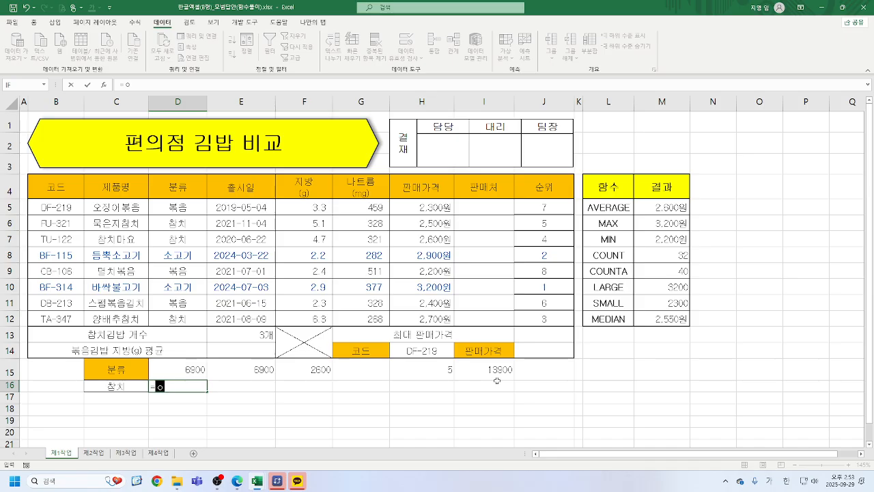
type("DS")
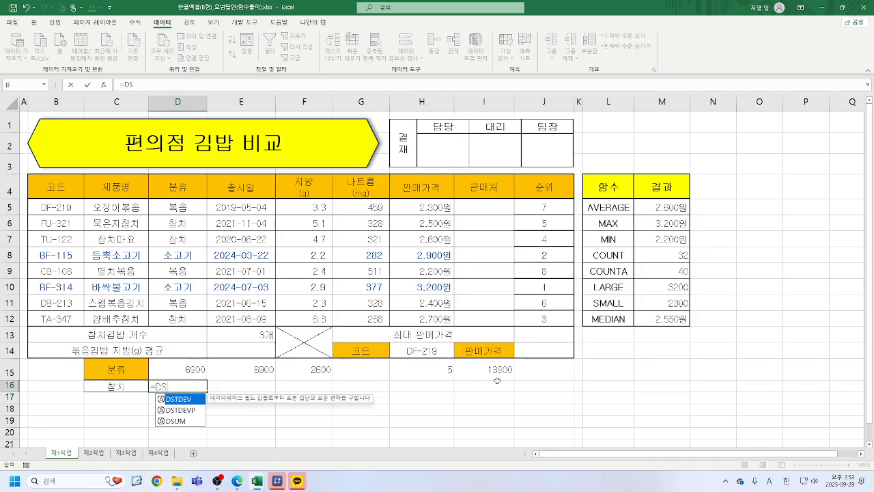
double_click(181, 423)
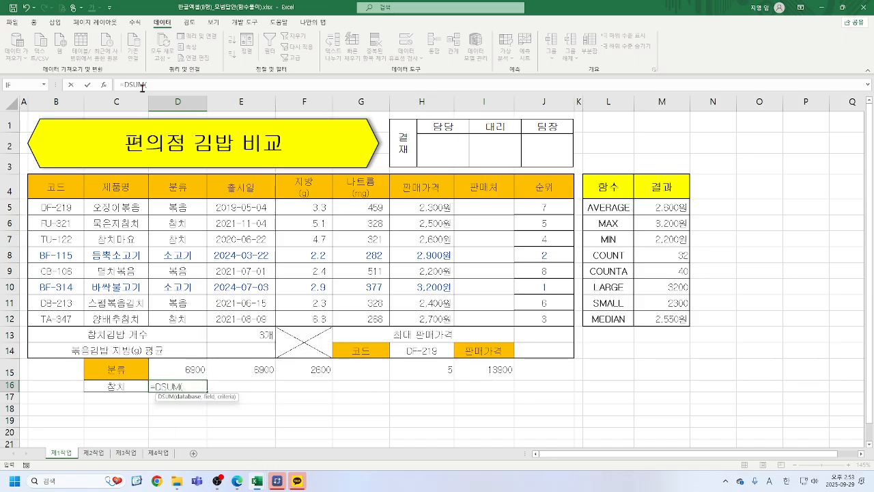
left_click(104, 85)
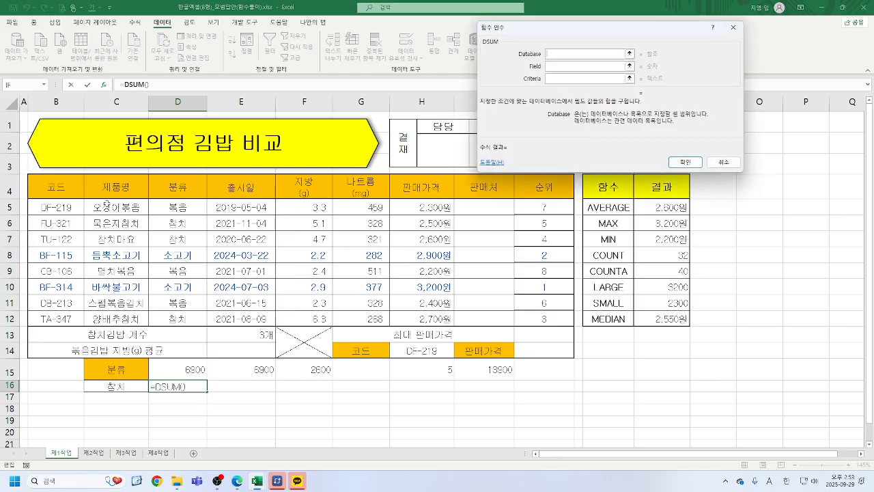
left_click_drag(45, 181, 414, 322)
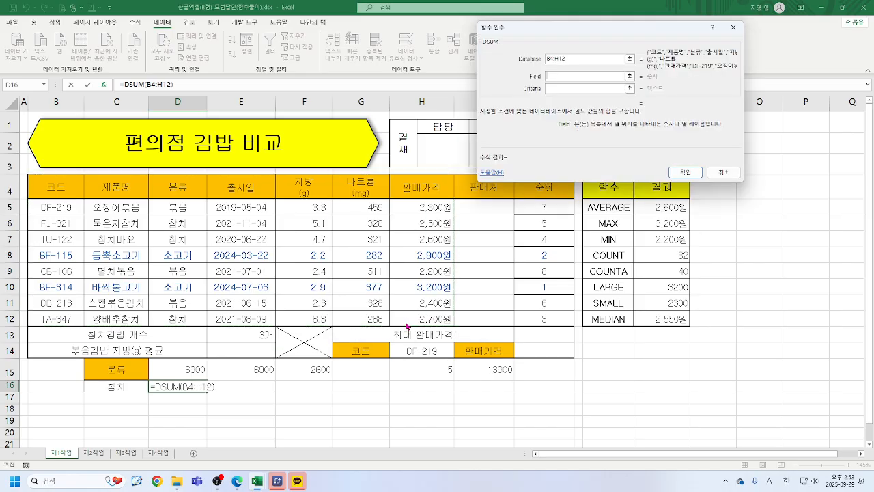
Step: Use H4 (판매가격) as the DSUM field and C15:C16 as the criteria, and enter the formula in D16
key("Tab")
left_click(412, 188)
key("Tab")
left_click_drag(114, 368, 114, 386)
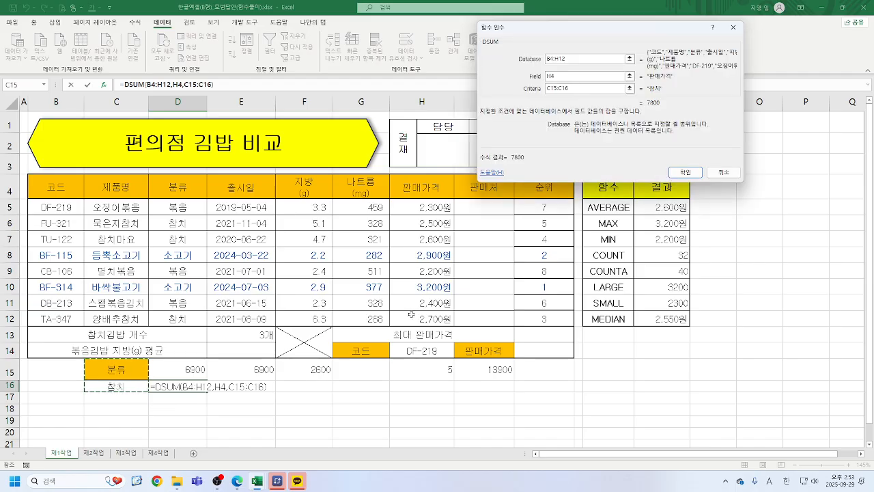
left_click(686, 172)
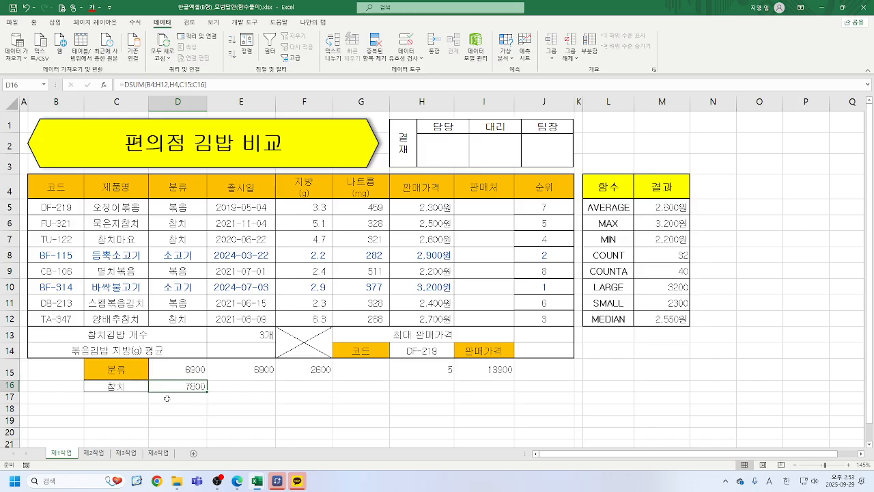
Step: Test the DSUM formula by switching C16 to 볶음, 소고기 and 볶음 again, and set it back to 참치
left_click(134, 387)
left_click(153, 387)
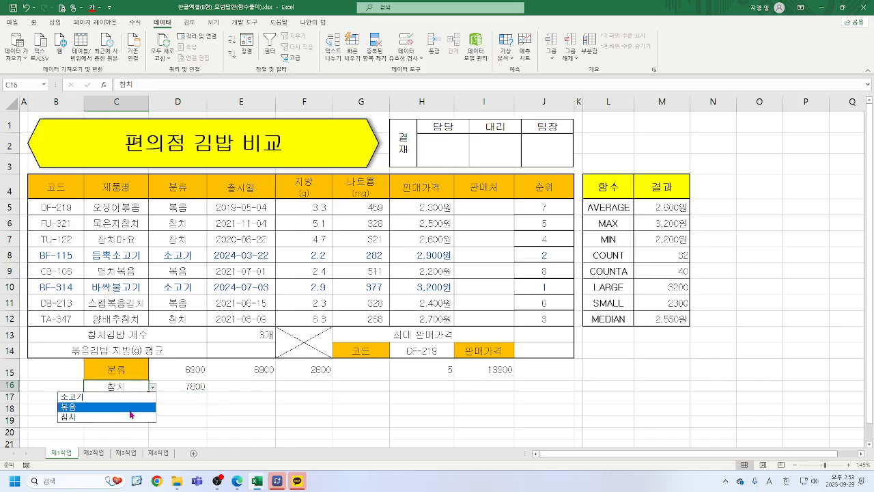
left_click(125, 408)
left_click(154, 390)
left_click(108, 397)
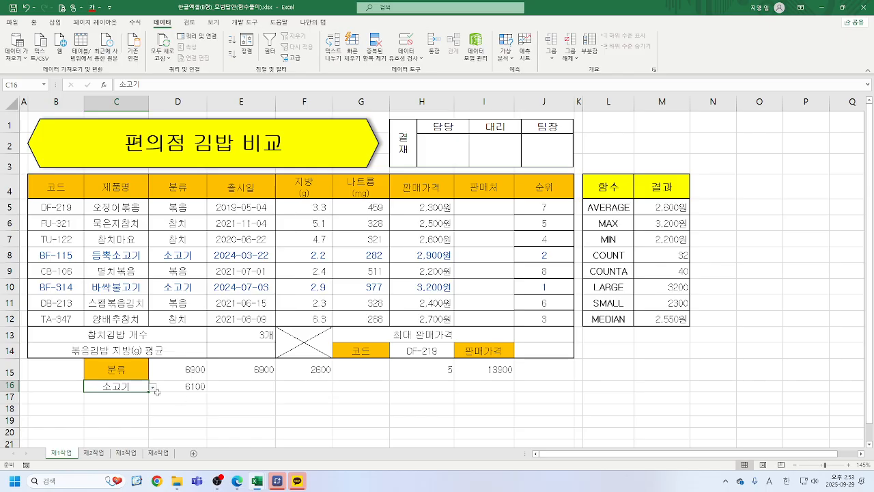
left_click(154, 387)
left_click(128, 408)
left_click(152, 388)
left_click(127, 418)
Step: Copy the 분류 entries 소고기, 볶음 and 참치 from D10:D12 to E16:E18
left_click_drag(170, 287, 179, 326)
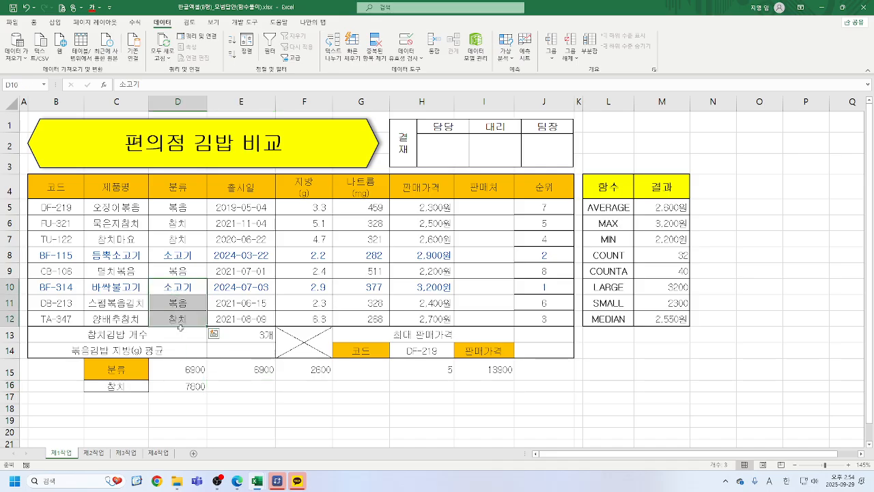
key("ctrl+c")
left_click(243, 387)
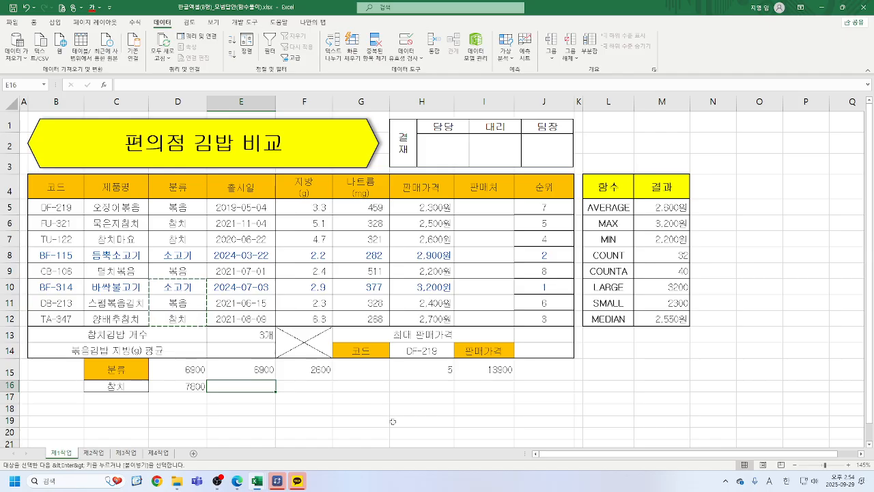
key("ctrl+v")
Step: Start a SUMIF formula in F16 with the 분류 entries D5:D12 as its range argument
left_click(301, 387)
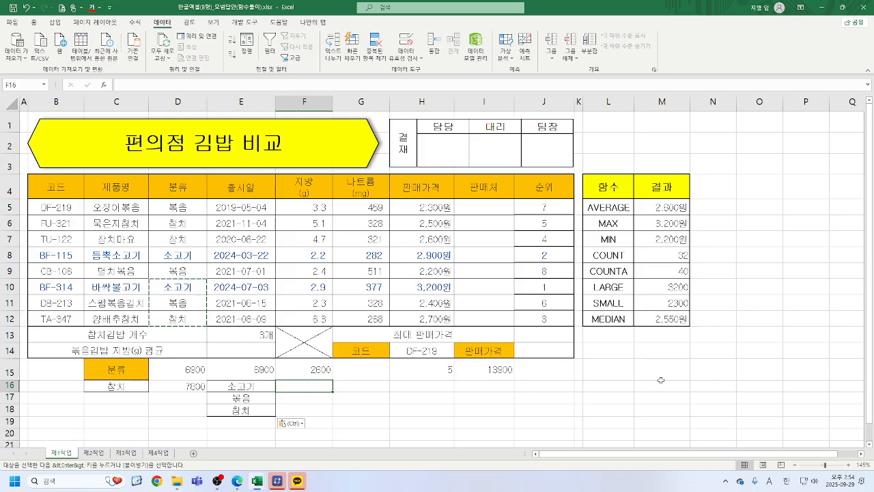
type("=")
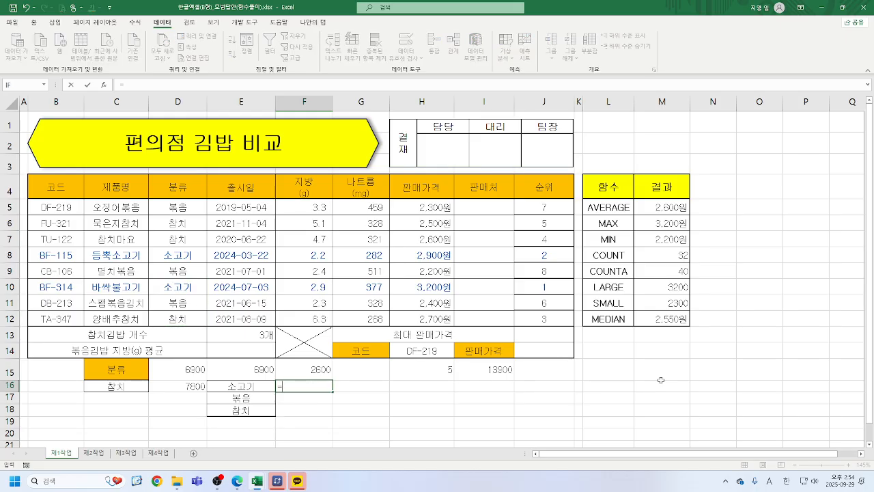
type("SUM")
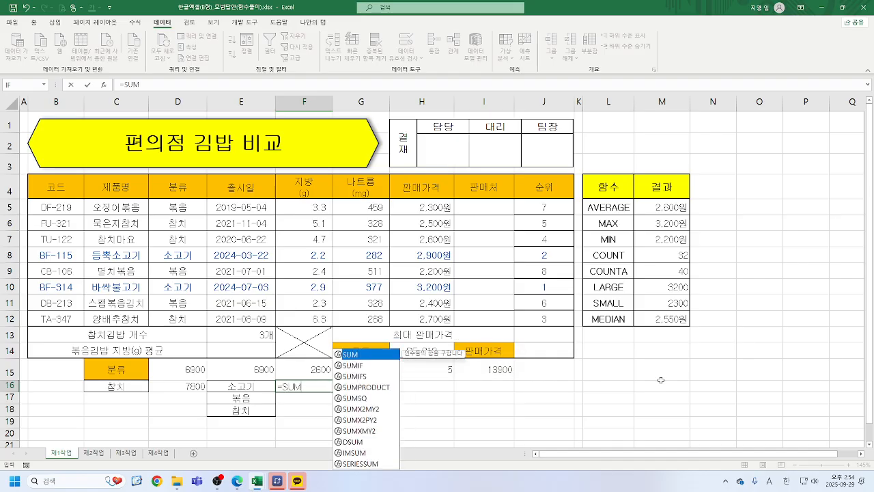
double_click(354, 366)
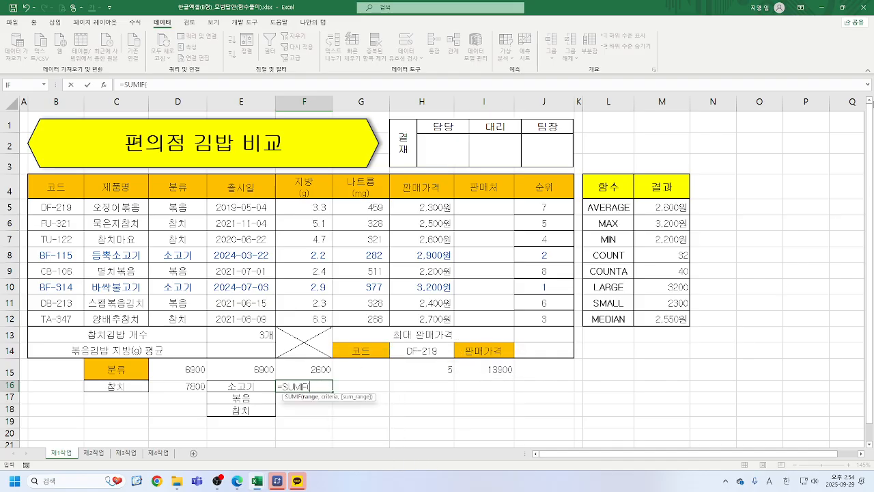
left_click(104, 85)
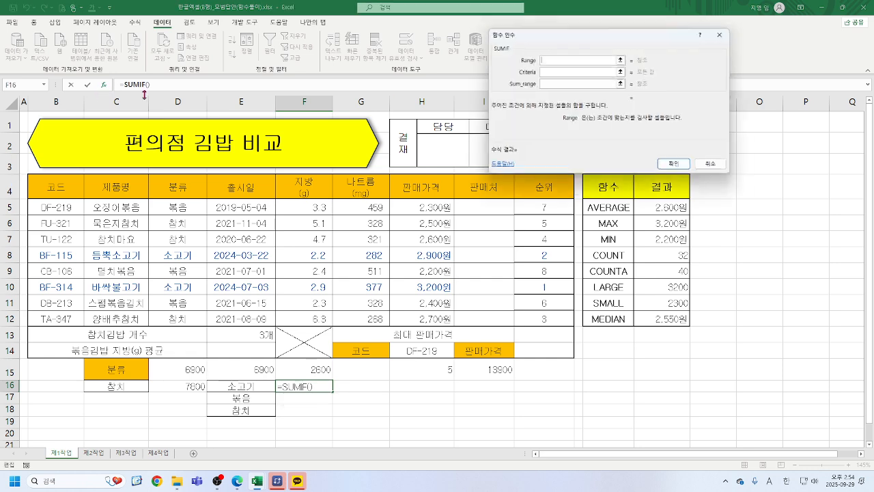
left_click_drag(605, 40, 645, 71)
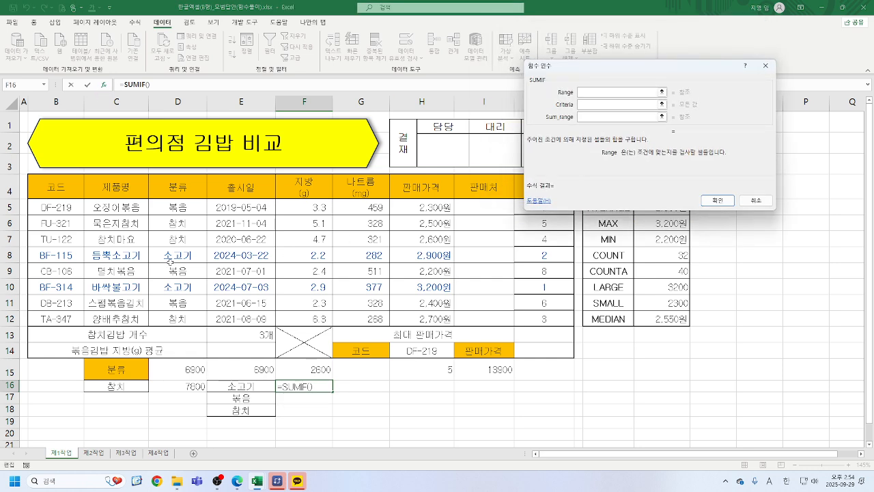
left_click_drag(170, 207, 177, 318)
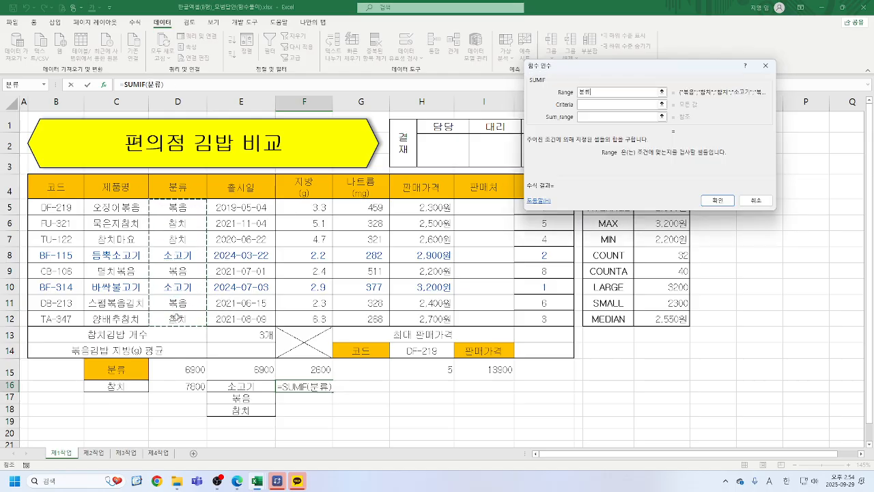
key("Tab")
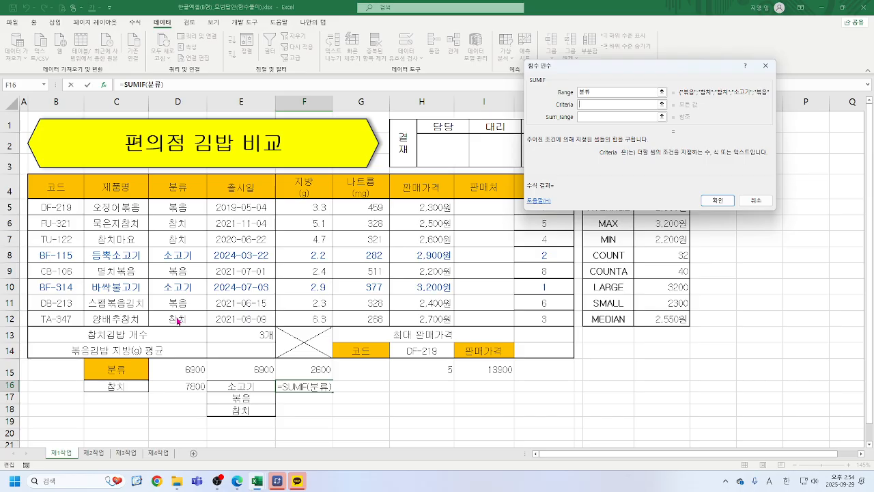
Step: Use E16 as the SUMIF criterion and absolute $H$5:$H$12 as the sum range, and enter the formula in F16
left_click(241, 387)
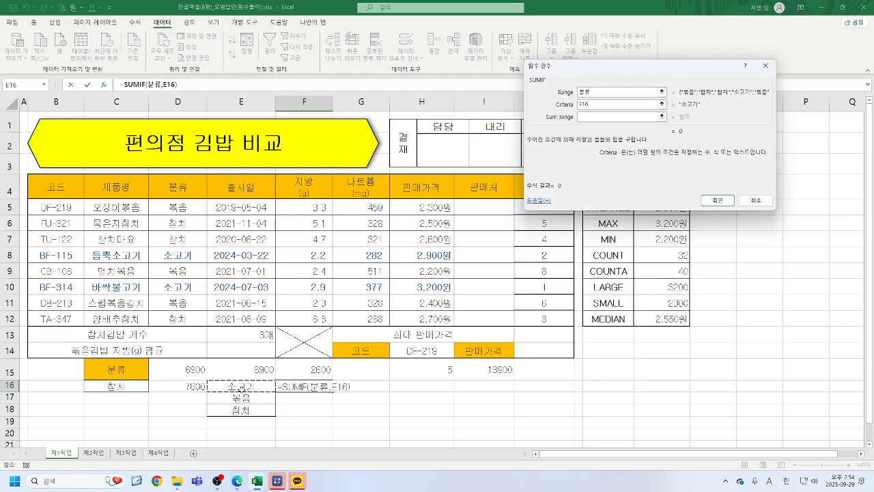
key("Tab")
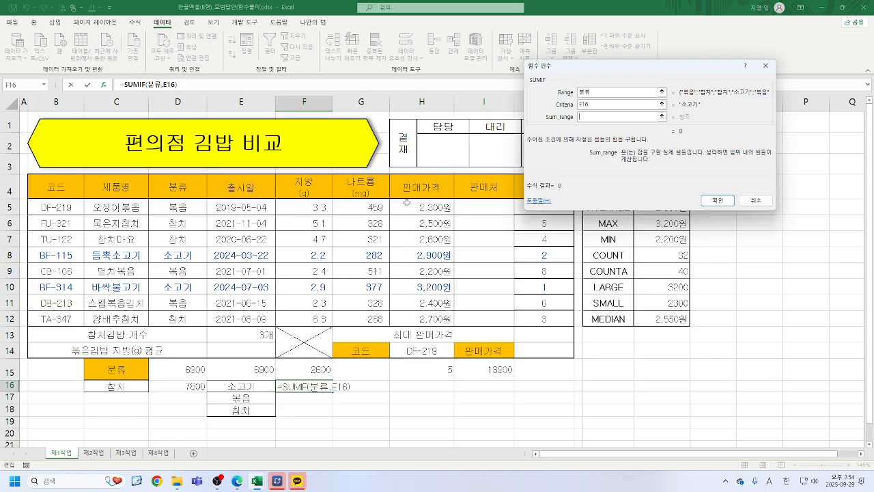
left_click_drag(409, 205, 424, 318)
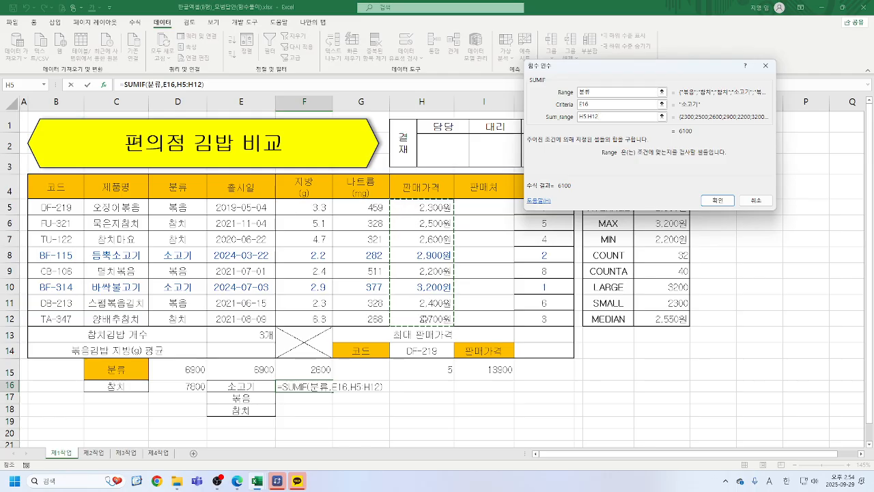
key("F4")
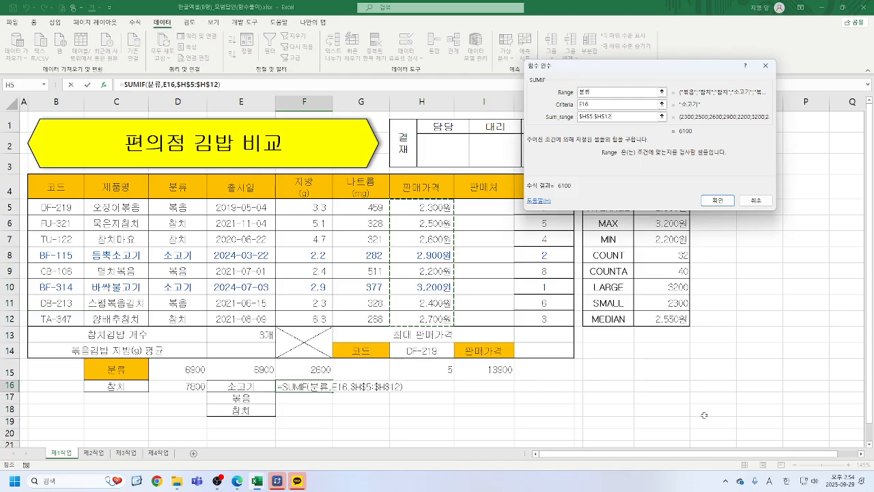
left_click(713, 202)
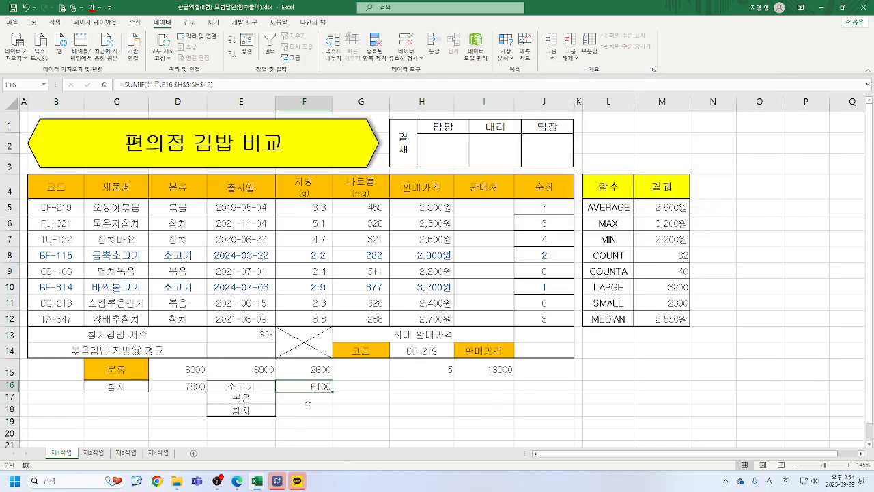
Step: Fill the SUMIF formula from F16 down to F18 and inspect the copied formula in each cell
left_click_drag(333, 392, 333, 414)
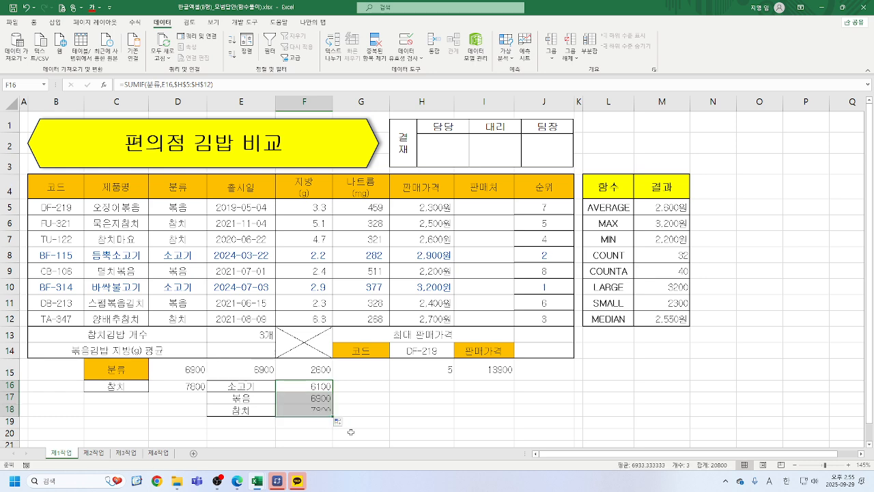
left_click(324, 388)
left_click(323, 400)
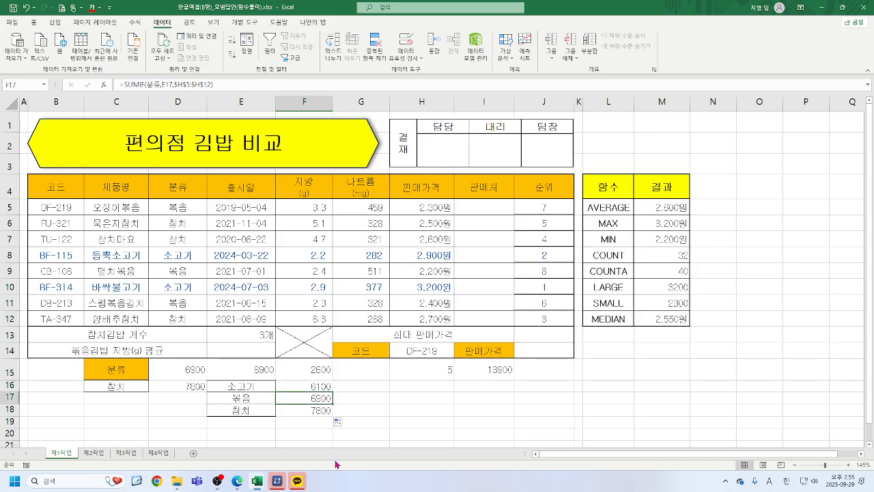
left_click(321, 412)
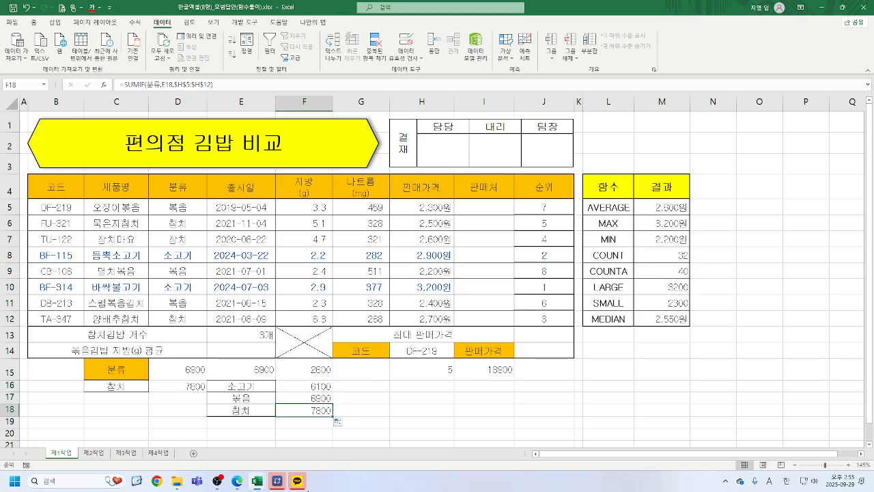
Step: Test the DSUM result by switching the C16 criterion to 소고기 and 볶음, and set it back to 참치
left_click(127, 386)
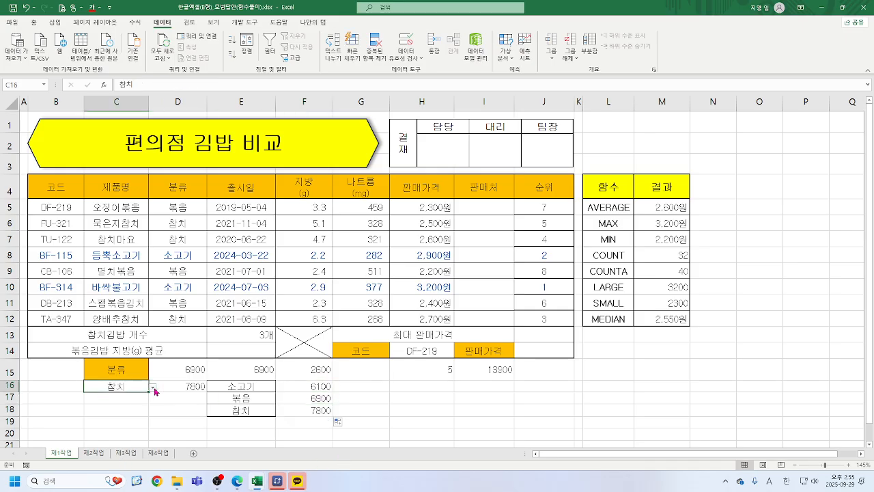
left_click(153, 390)
left_click(103, 397)
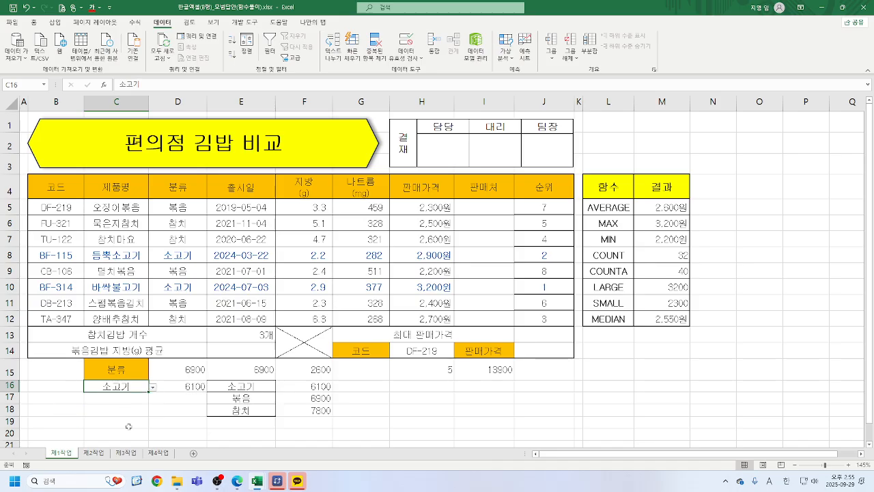
left_click(154, 387)
left_click(93, 407)
left_click(154, 387)
left_click(109, 418)
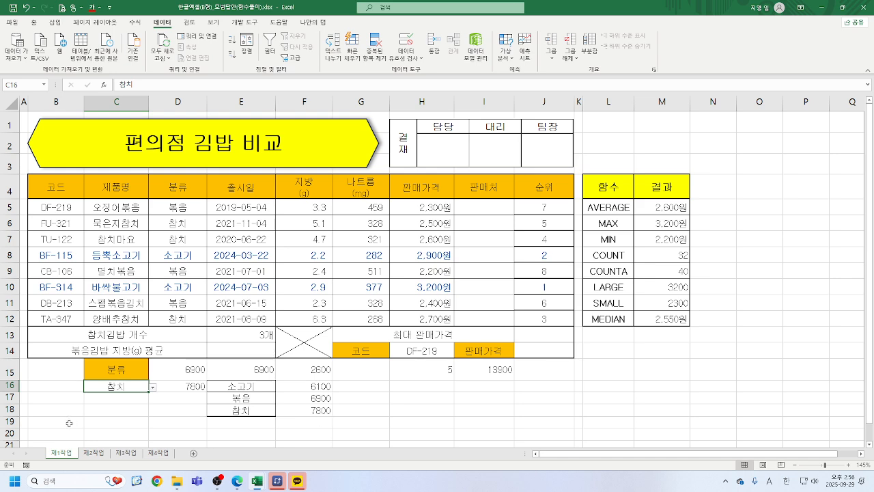
Step: Delete rows 15 through 24 with the practice formulas below the table
left_click_drag(7, 370, 6, 415)
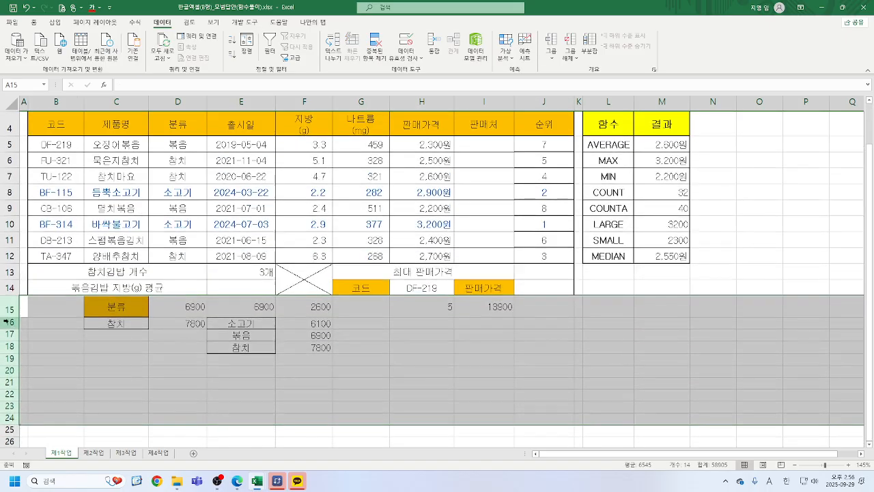
right_click(7, 322)
left_click(41, 251)
left_click(456, 371)
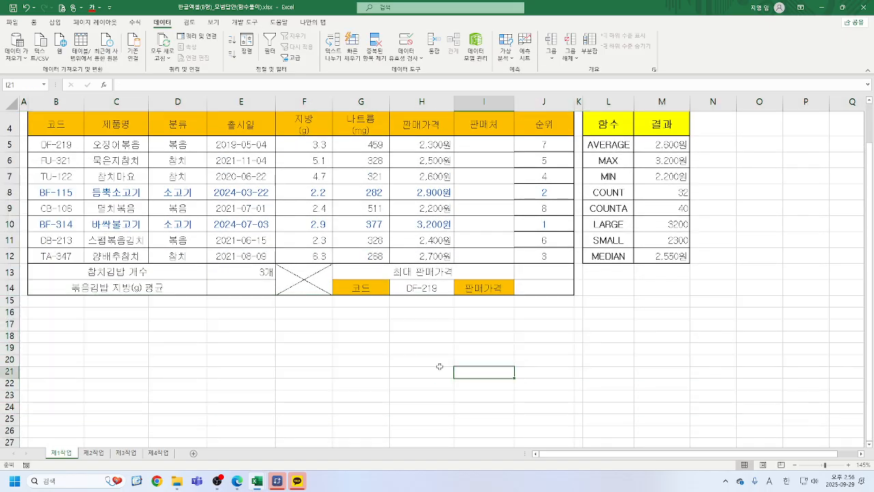
scroll(417, 368, "up", 1)
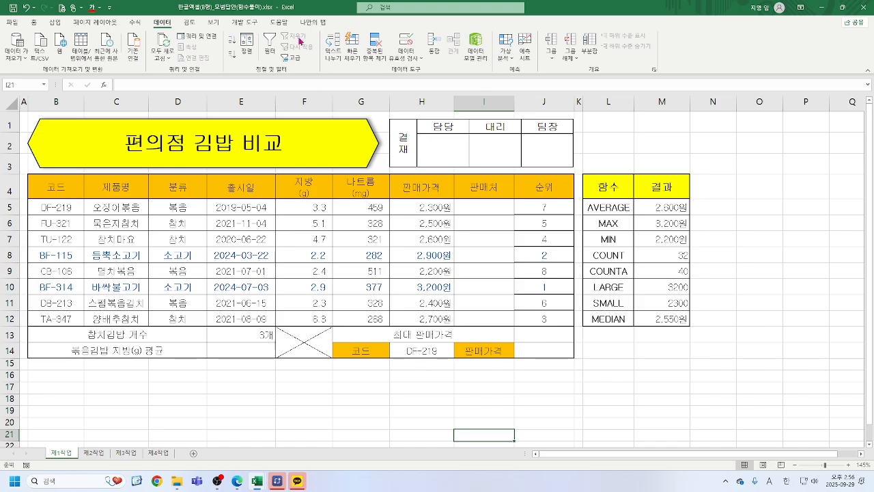
Step: Start a SUMIF formula in E15 with the 분류 entries D5:D12 as its range argument
left_click(180, 209)
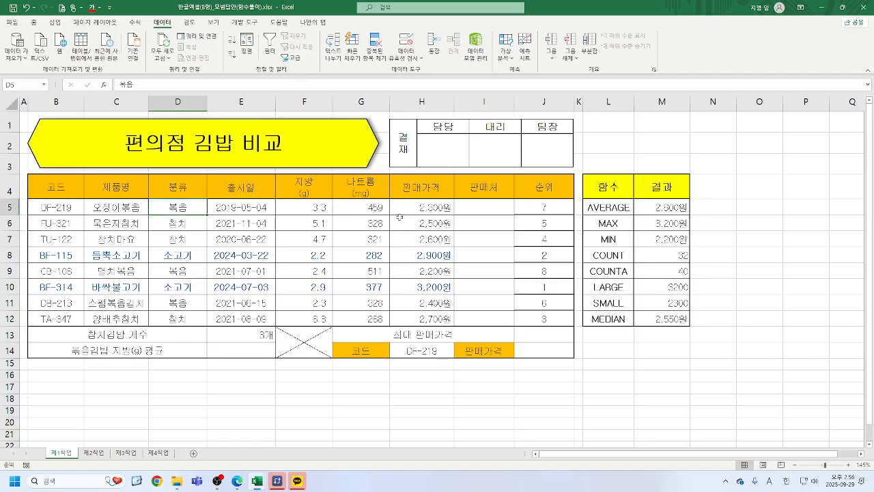
left_click(248, 332)
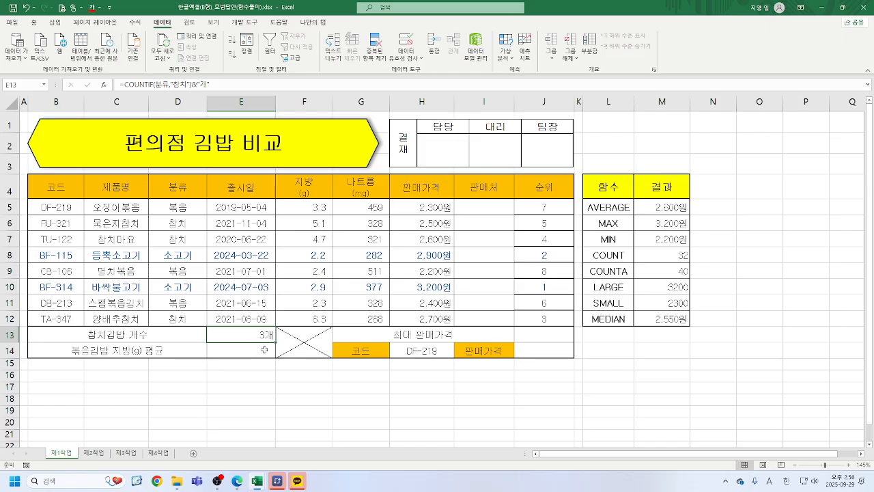
left_click(250, 364)
type("=S")
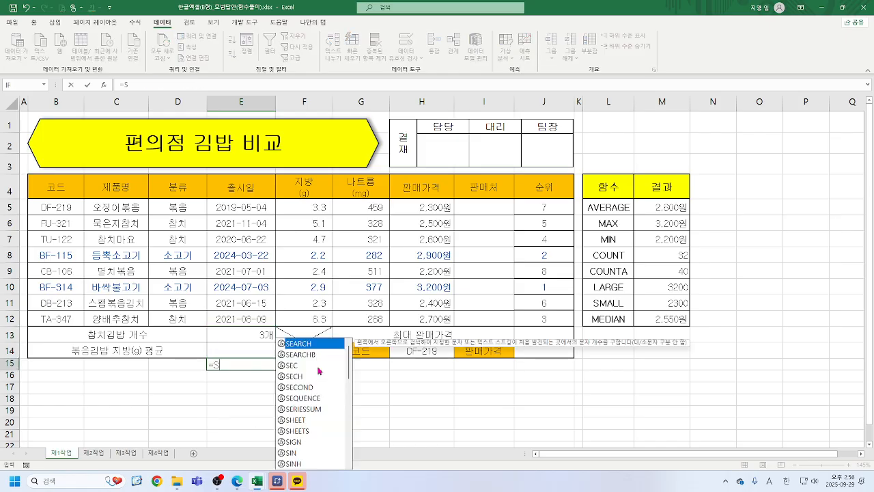
type("UM")
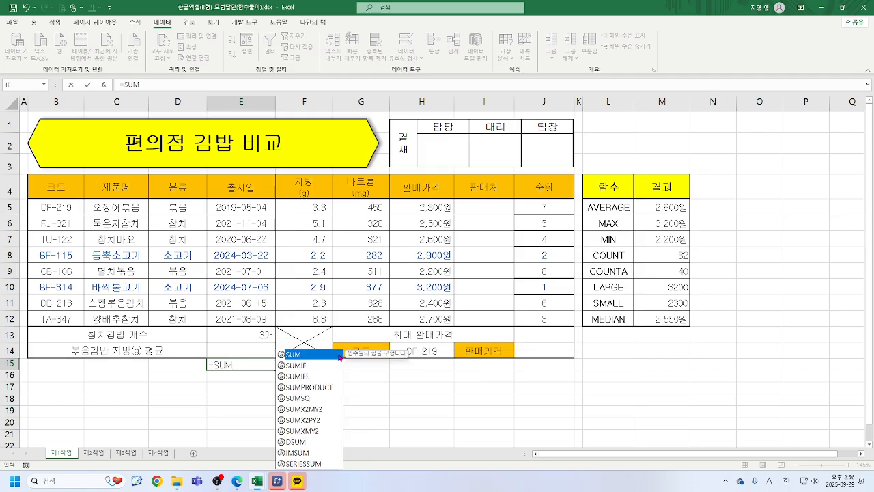
type("IF(")
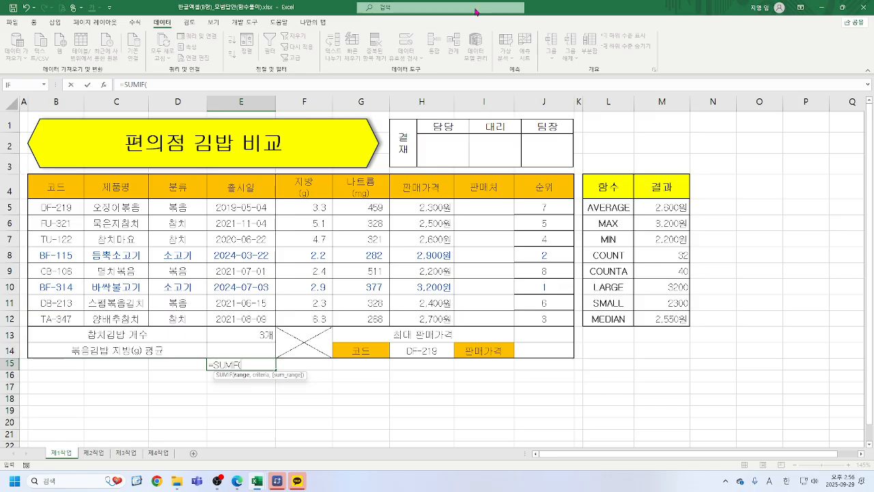
left_click(104, 86)
left_click_drag(175, 207, 175, 317)
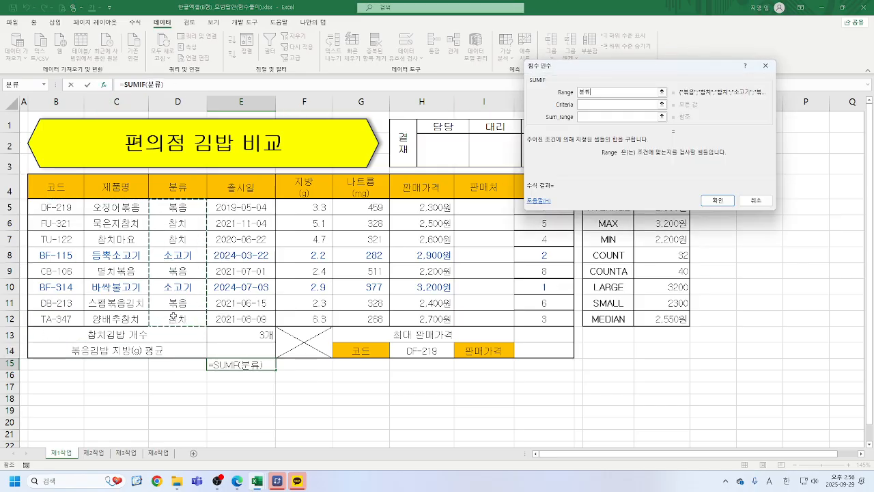
Step: Use "참치" as the SUMIF criterion and H5:H12 as the sum range, and enter the formula in E15
key("Tab")
type("차ㅁ치")
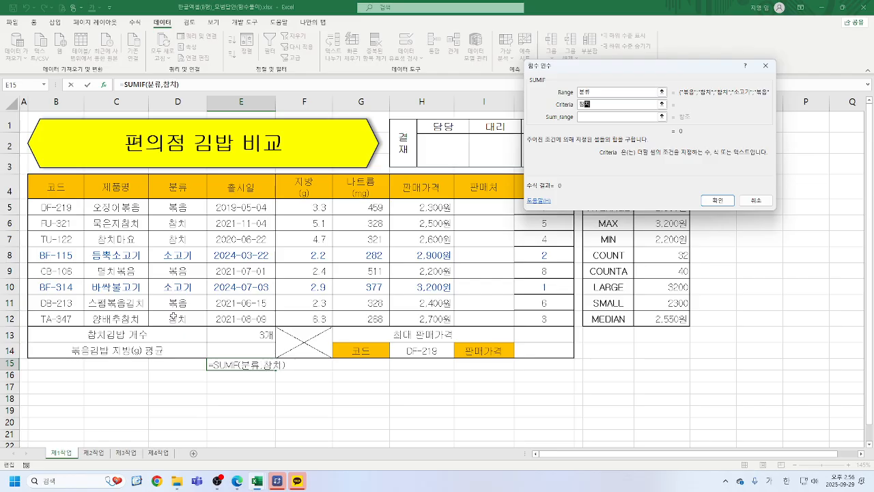
key("Tab")
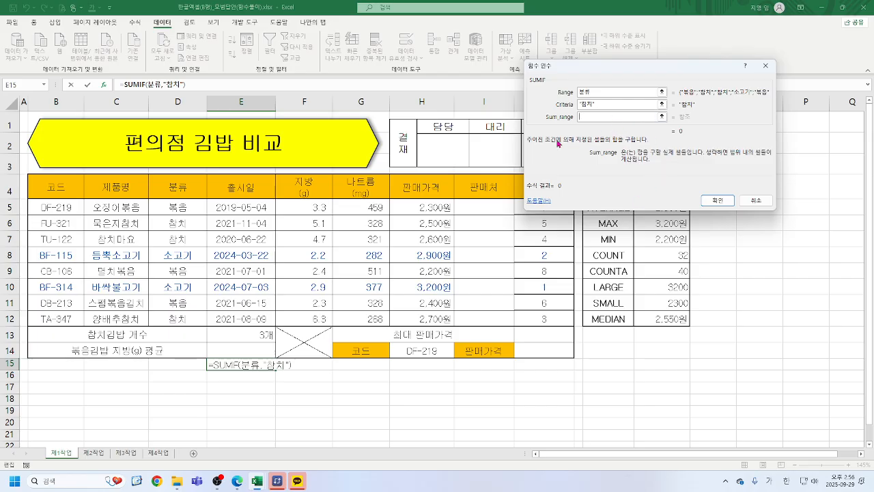
left_click_drag(421, 206, 429, 320)
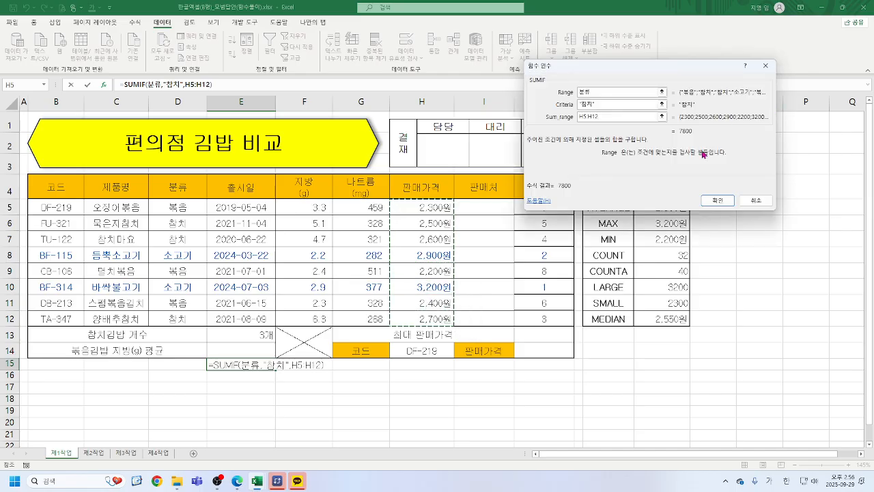
left_click(715, 202)
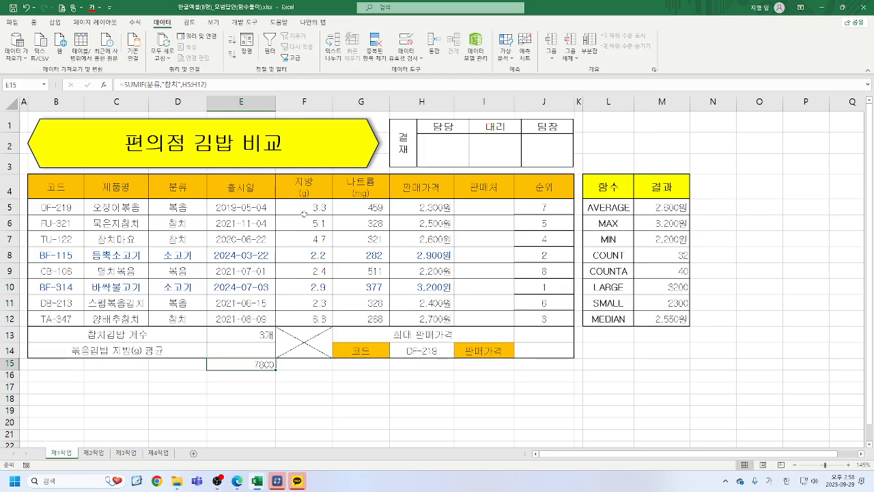
Step: Clear the practice SUMIF formula from E15
left_click(247, 348)
left_click(249, 366)
key("Delete")
Step: Start a ROUND formula in E14 with DAVERAGE nested as its number argument
left_click(248, 349)
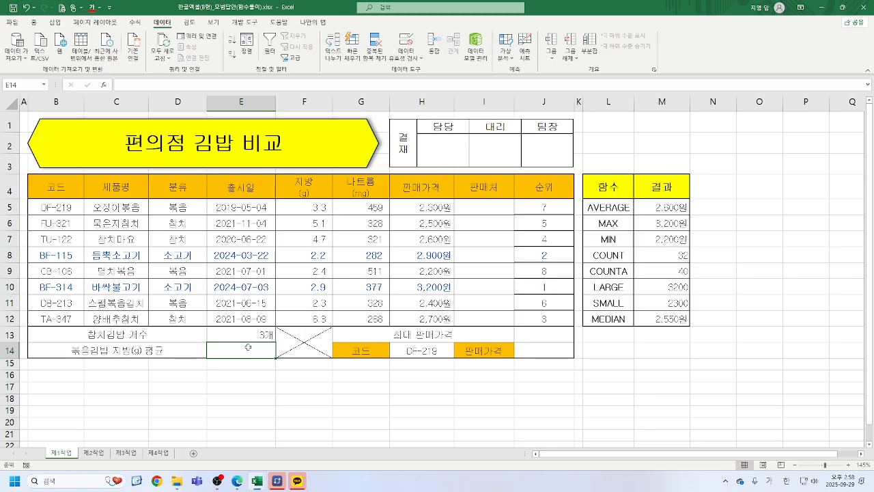
type("=")
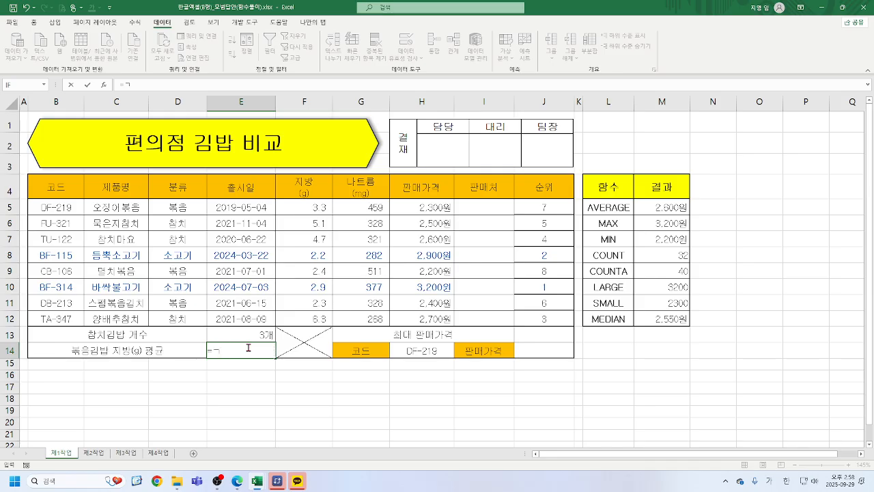
type("RO")
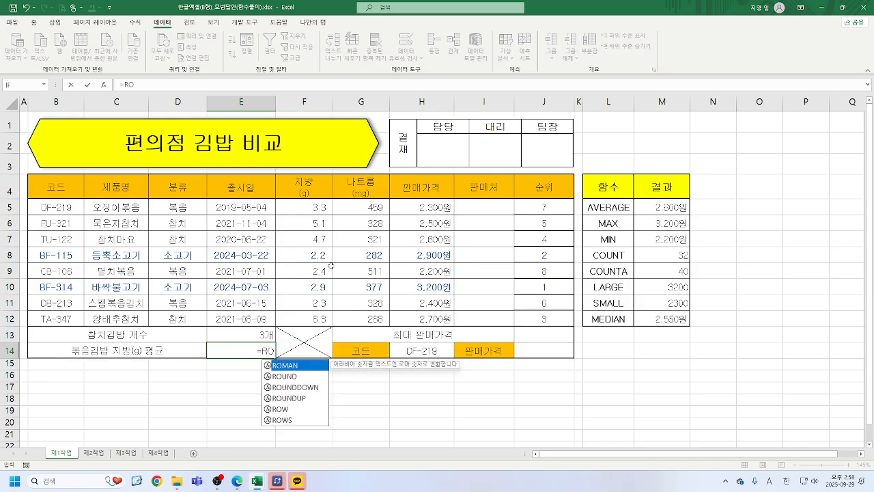
double_click(294, 377)
key("BackSpace")
key("BackSpace")
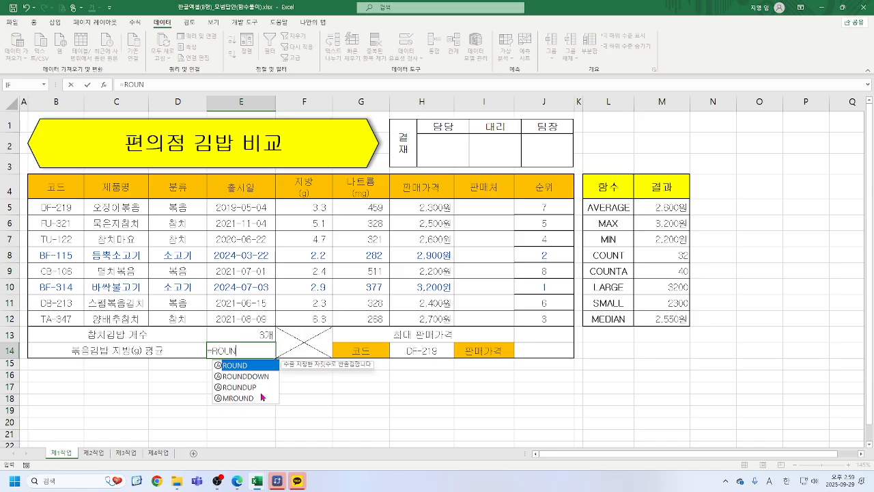
double_click(250, 366)
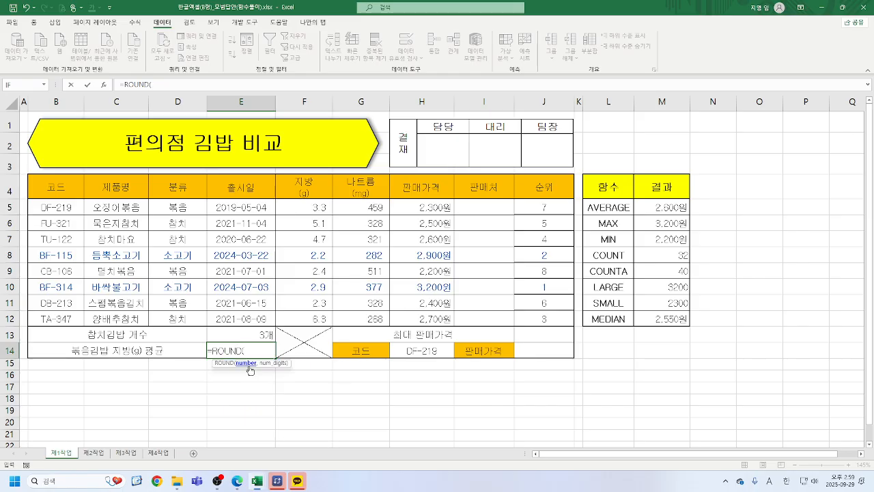
type("DA")
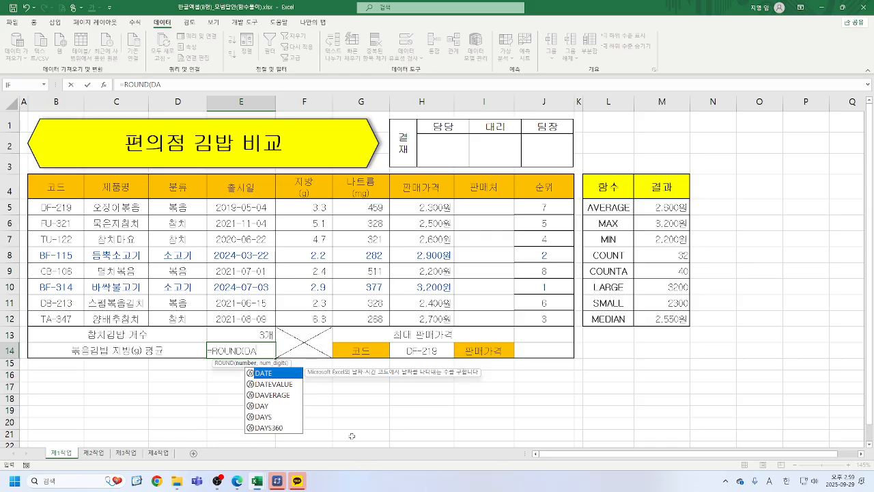
double_click(278, 395)
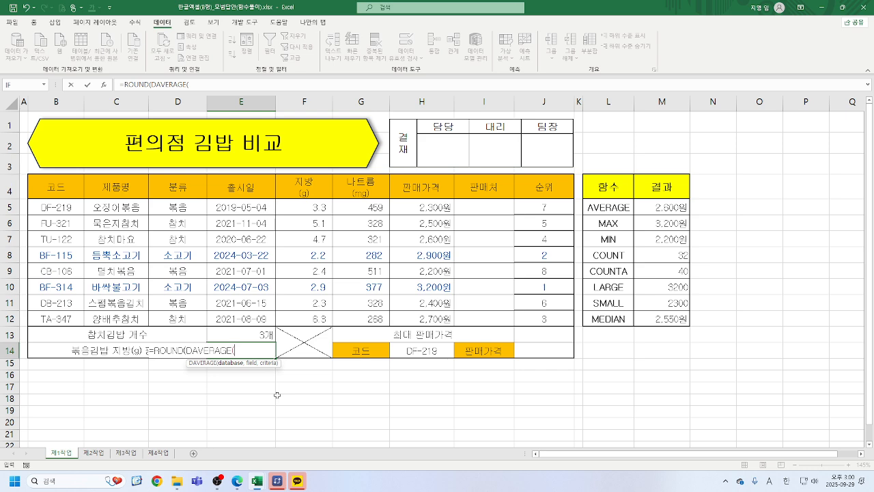
Step: Set the DAVERAGE arguments in E14 to database B4:H12, field F4 and criteria D4:D5
left_click(106, 84)
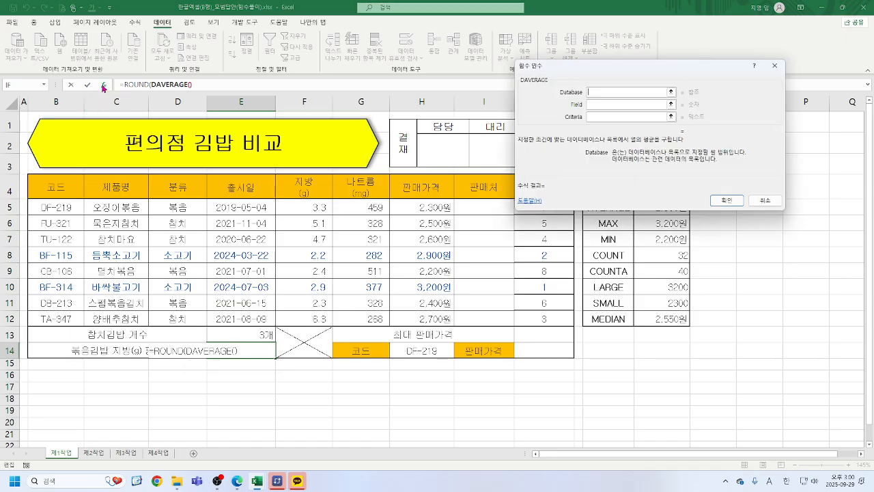
left_click_drag(633, 75, 589, 58)
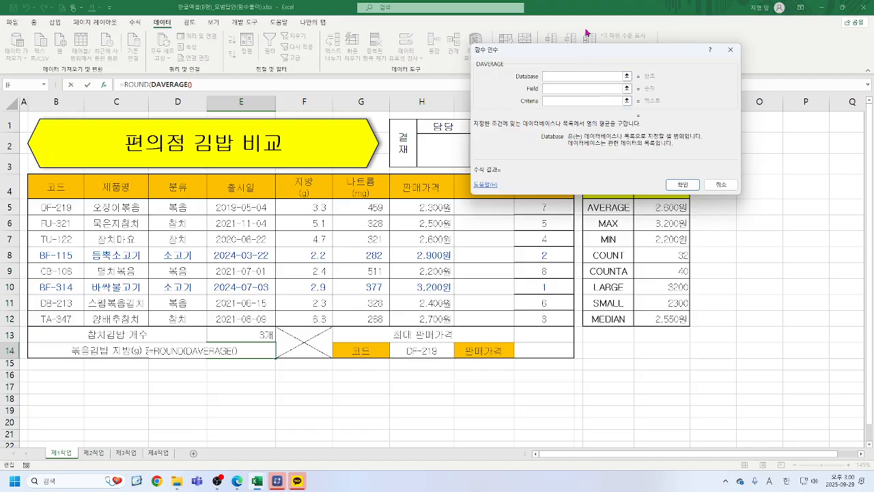
left_click_drag(52, 183, 423, 318)
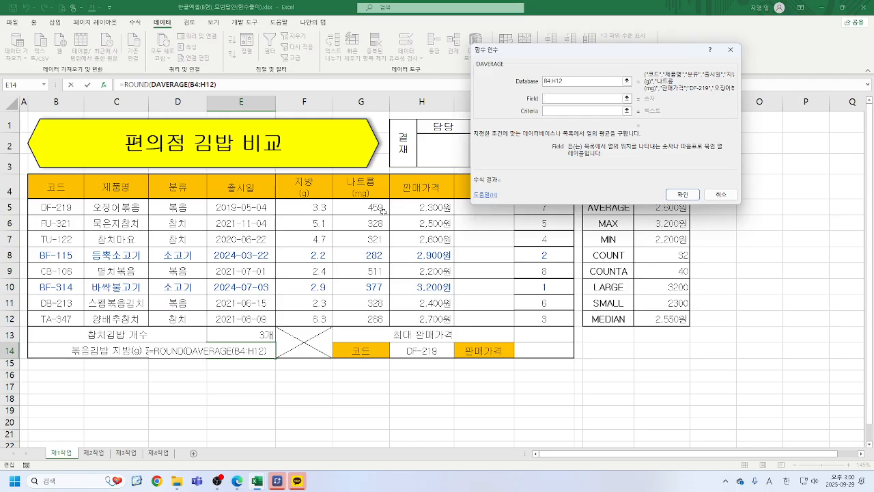
left_click(306, 190)
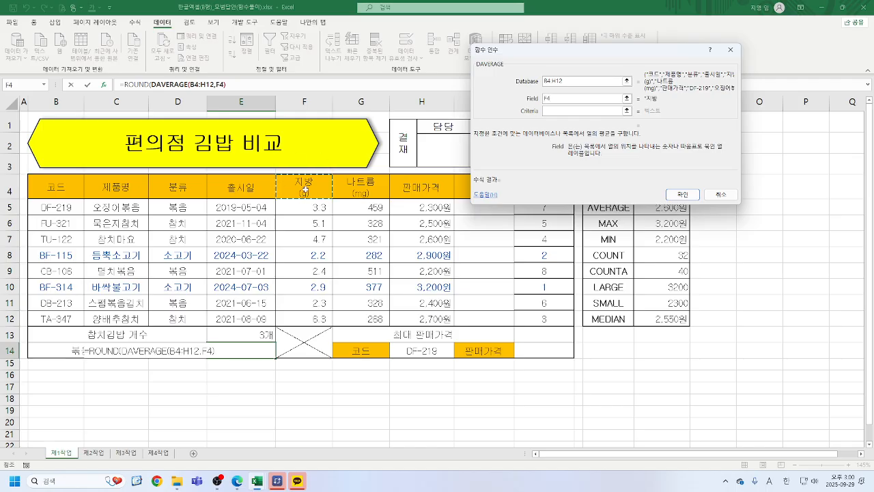
key("Tab")
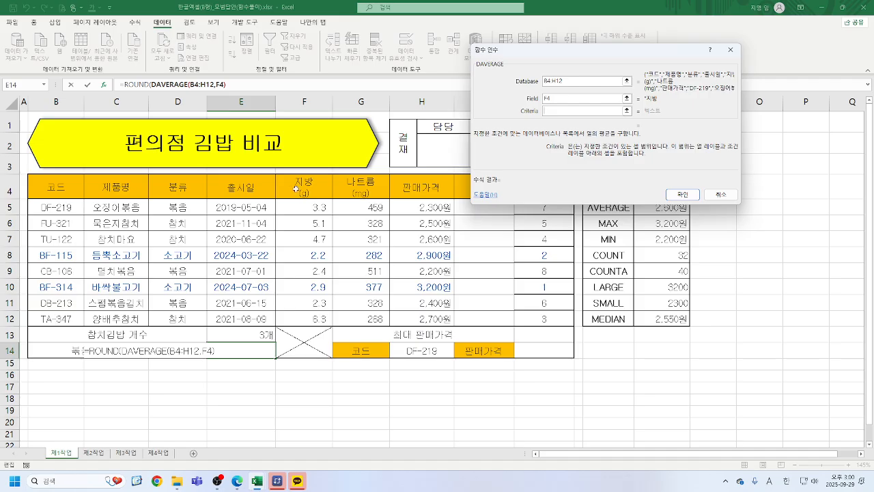
left_click_drag(178, 189, 182, 208)
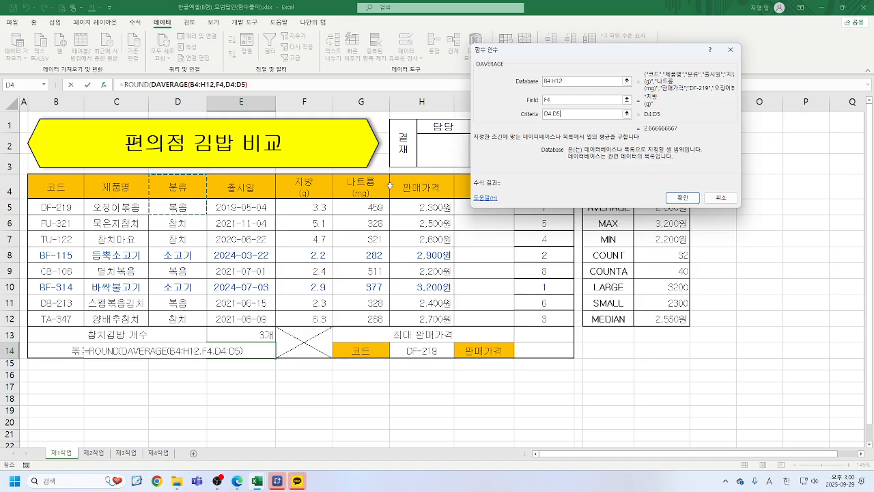
Step: Set the ROUND function's number of digits to 2 and enter the 볶음김밥 fat average formula in E14
left_click(135, 84)
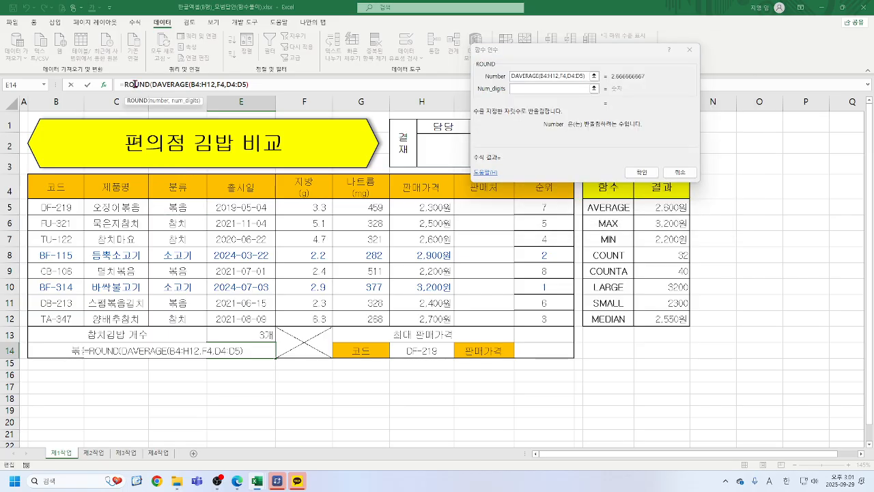
left_click(523, 89)
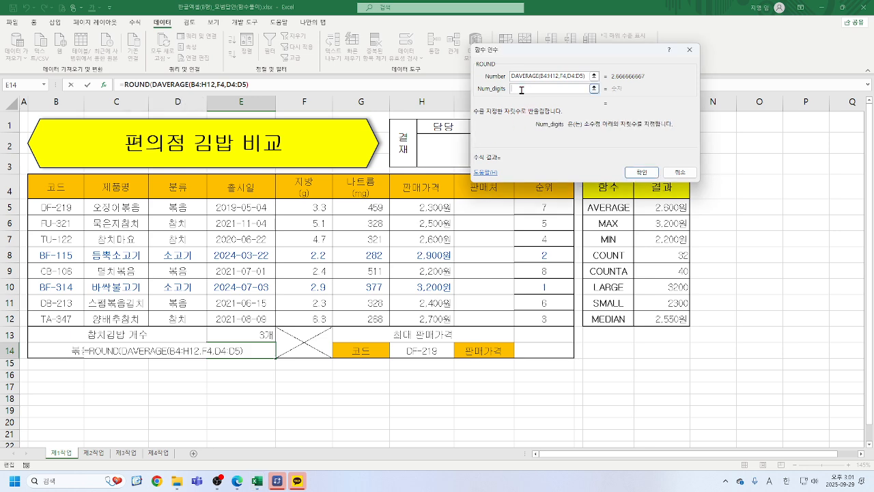
type("2")
type("1")
key("BackSpace")
type("2")
left_click(641, 172)
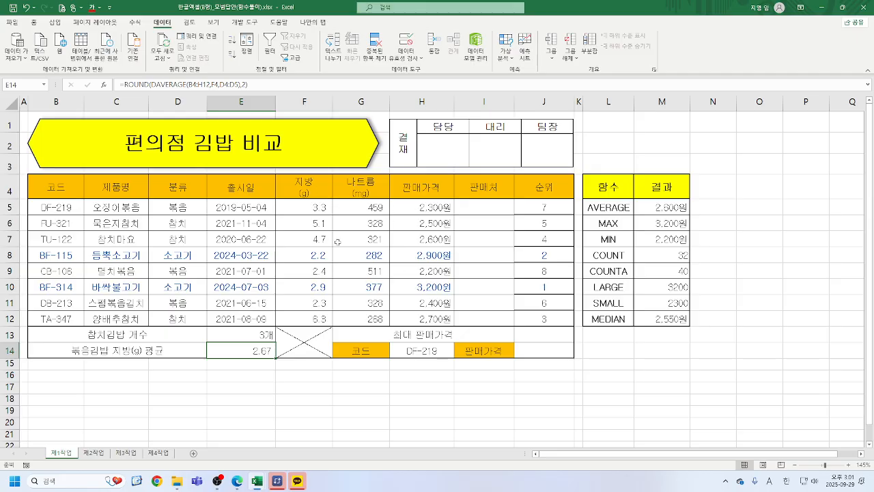
Step: Start a practice ROUND formula in E15 with DAVERAGE nested as its number argument
left_click(251, 367)
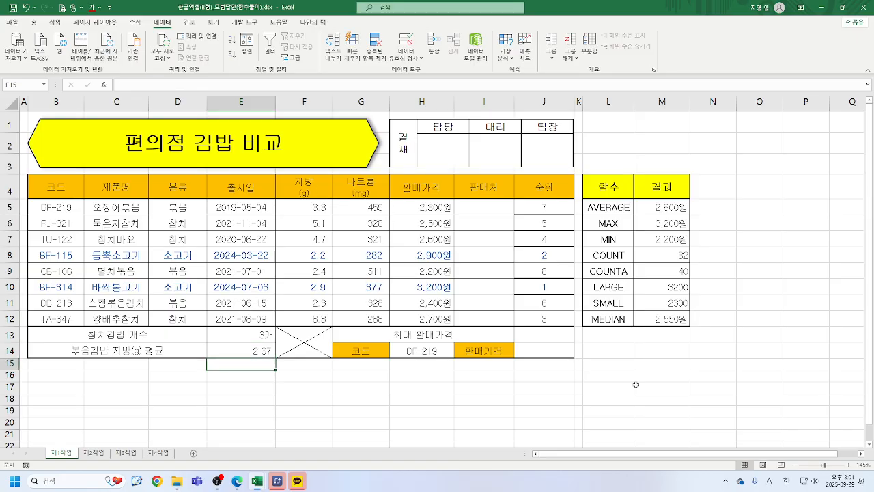
type("=RO")
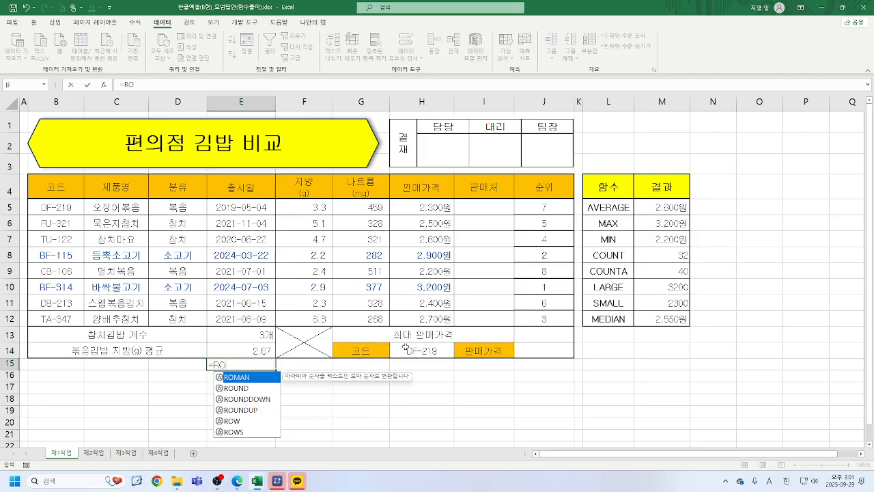
double_click(242, 388)
type("DA")
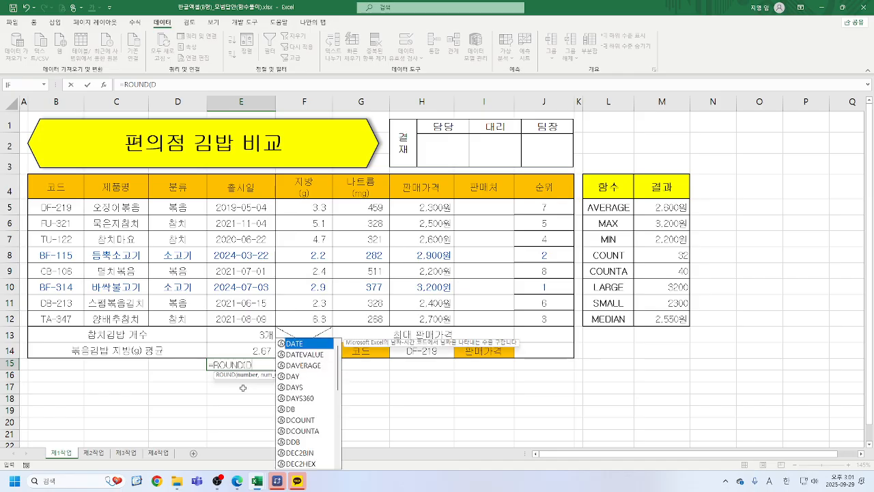
double_click(286, 406)
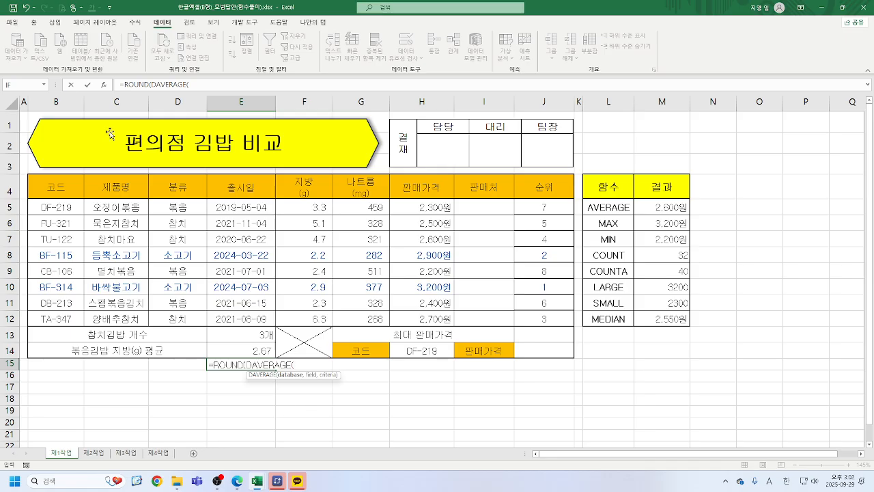
Step: Set the DAVERAGE arguments in E15 to database B4:H12, the 나트륨 field G4 and criteria D4:D5
left_click(102, 86)
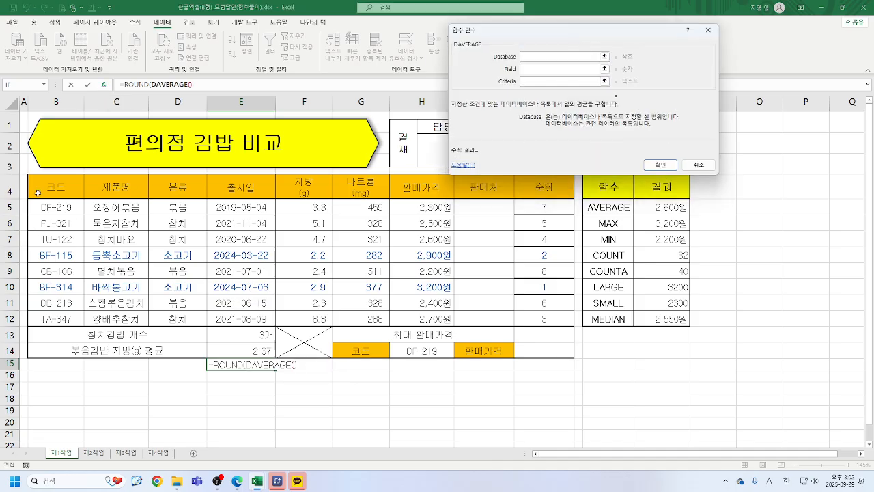
left_click_drag(46, 186, 431, 319)
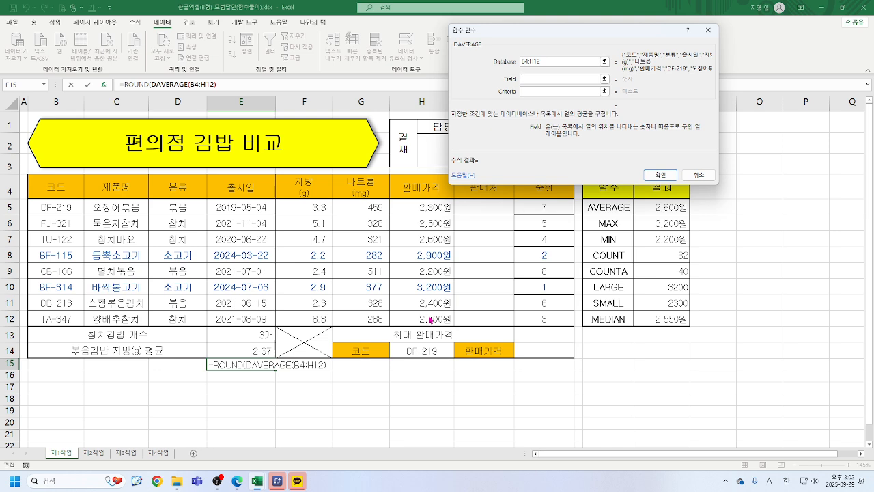
left_click(362, 186)
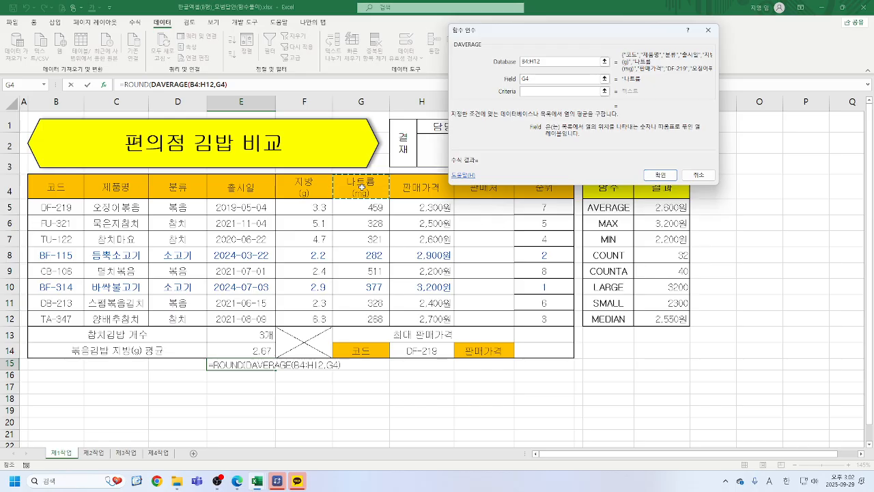
key("Tab")
left_click_drag(177, 185, 181, 205)
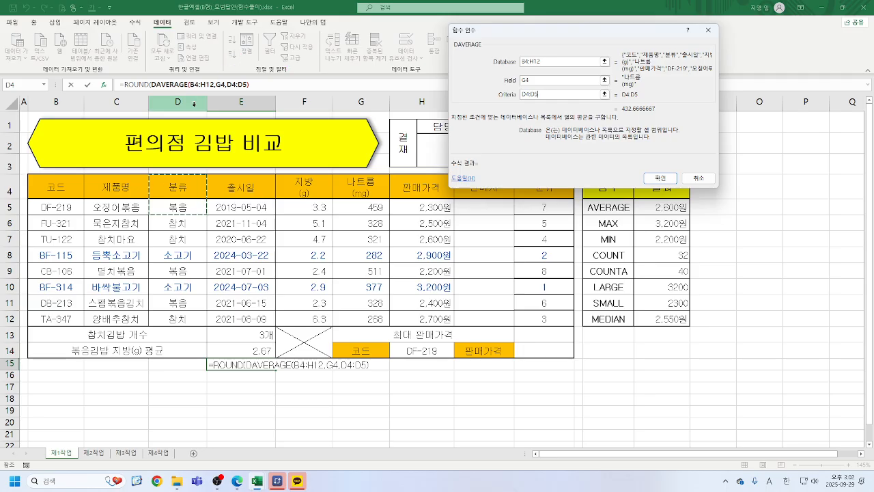
Step: Try 1, 0, -1 and -2 as the ROUND function's number of digits in E15, and discard the formula
left_click(135, 87)
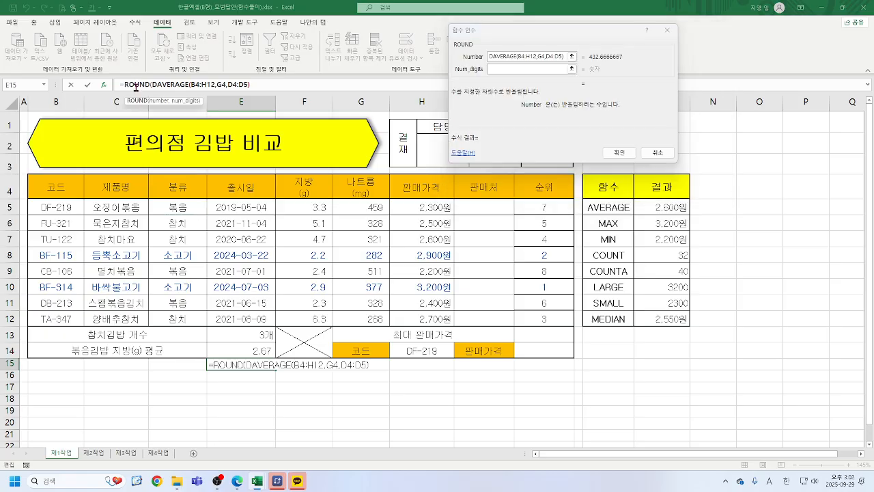
left_click(516, 68)
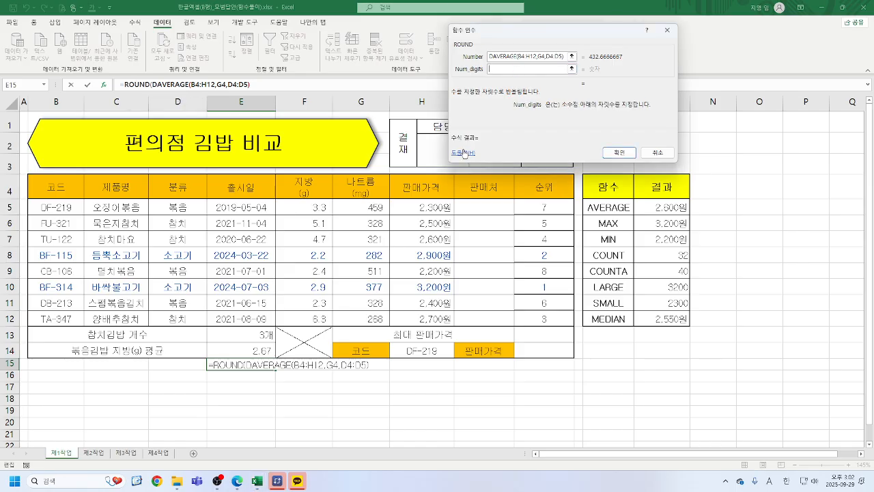
type("1")
key("BackSpace")
type("0")
left_click(521, 69)
key("BackSpace")
type("-1")
key("BackSpace")
type("2")
left_click(661, 152)
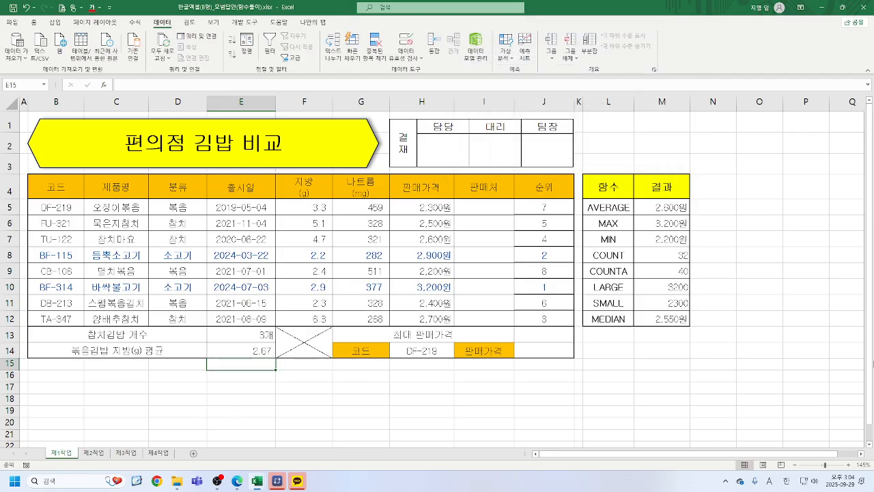
Step: Start a ROUNDDOWN formula in E15 with DAVERAGE nested as its number argument
type("=")
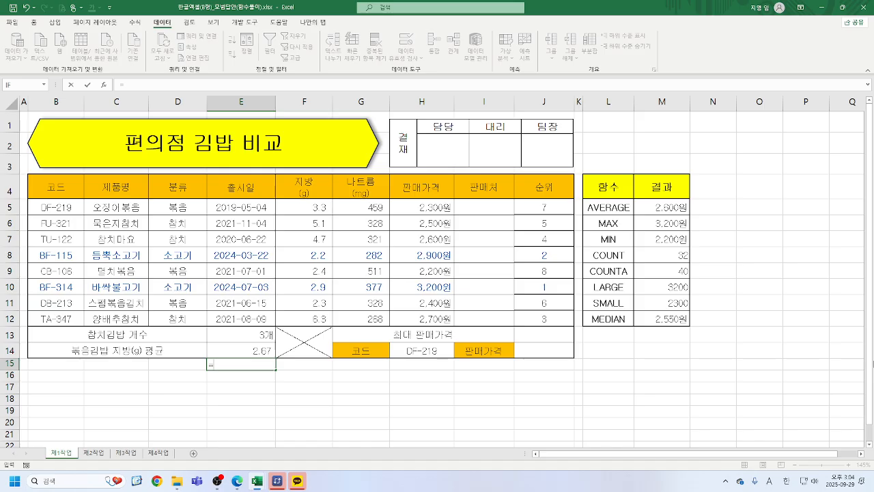
type("RO")
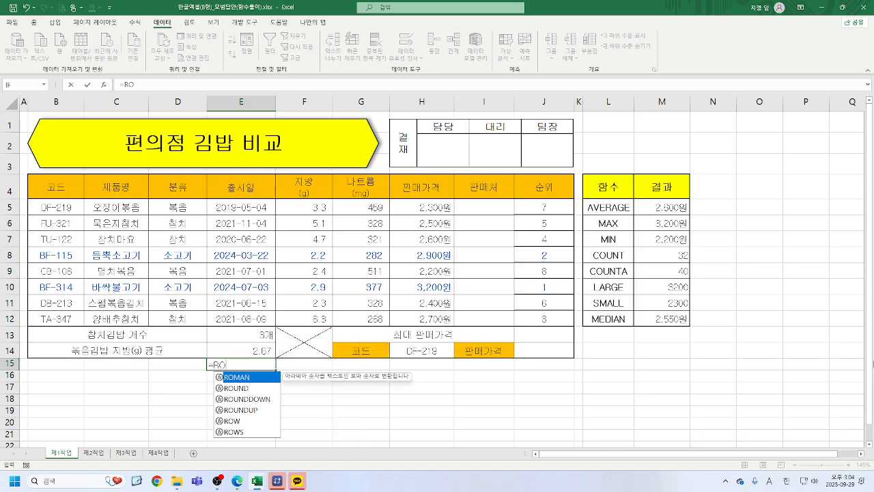
double_click(250, 401)
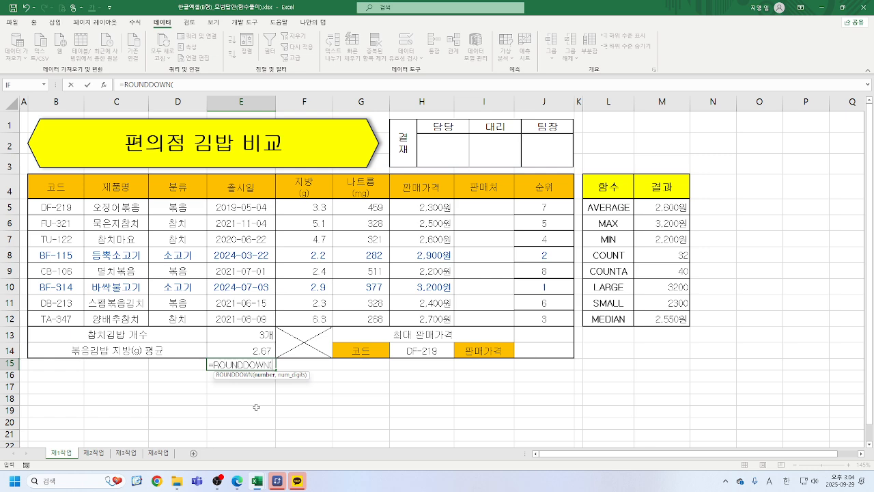
type("DA")
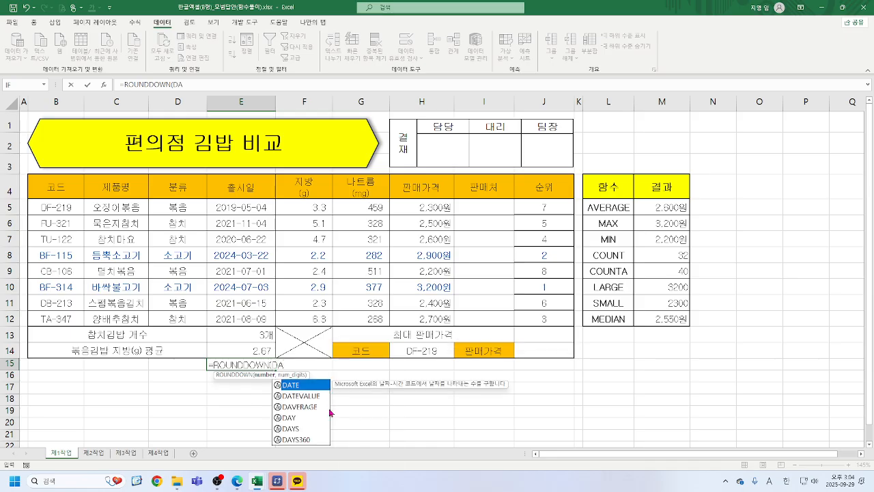
double_click(301, 406)
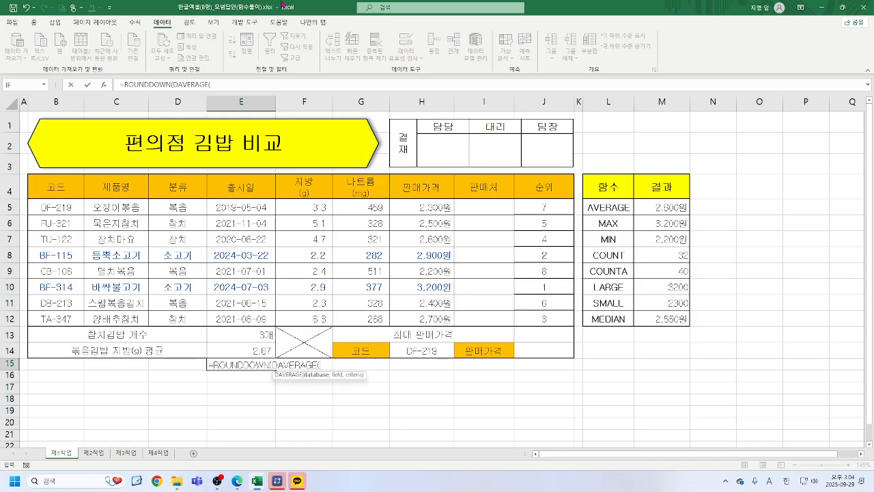
Step: Set the DAVERAGE arguments nested in E15's ROUNDDOWN formula to database B4:H12, field G4 and criteria D4:D5
left_click(103, 84)
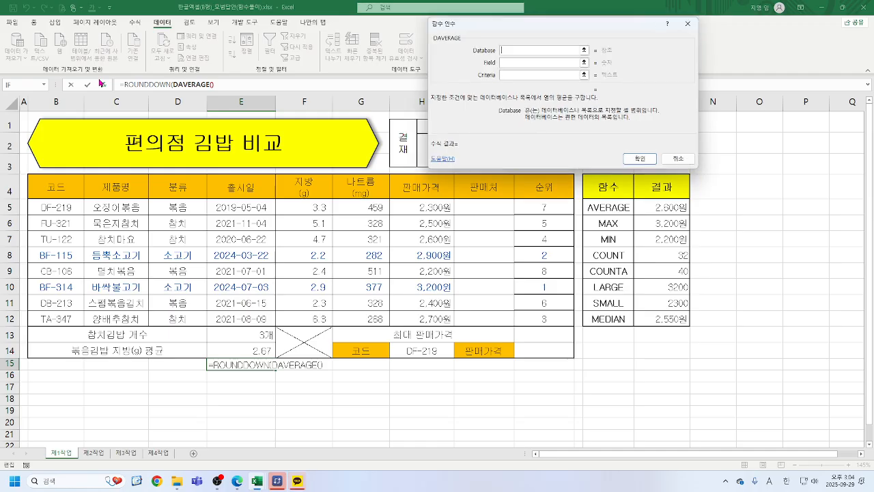
left_click_drag(45, 188, 435, 321)
key("Tab")
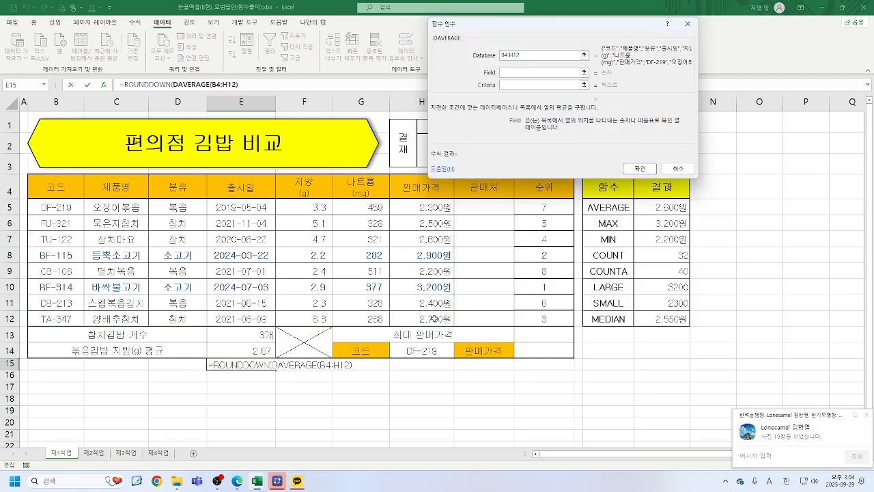
left_click(359, 193)
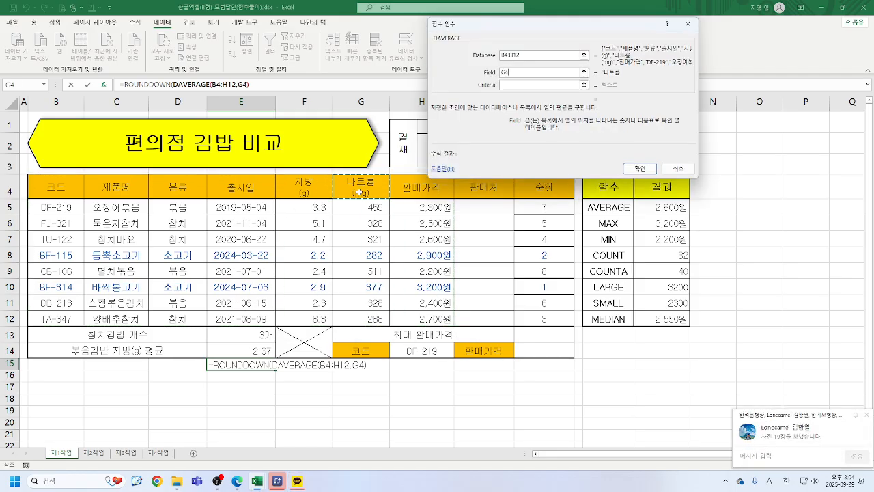
key("Tab")
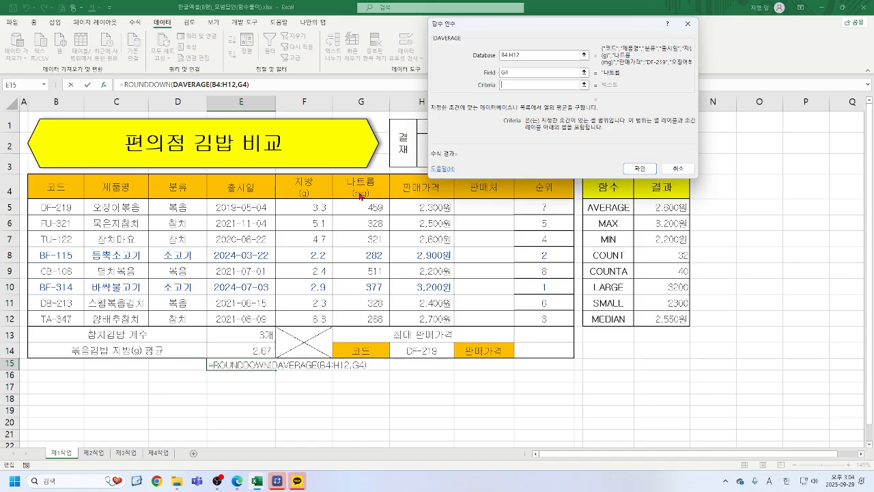
left_click_drag(170, 185, 172, 211)
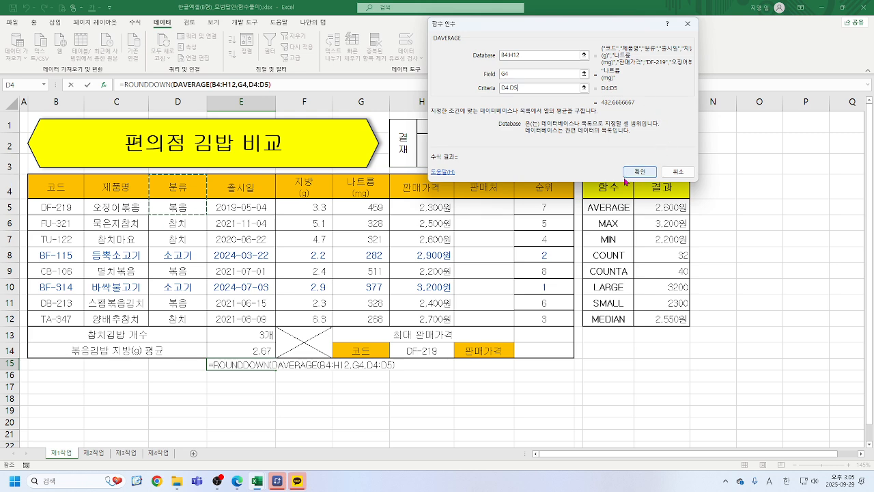
Step: Try 2, 1, 0, -1 and -2 as the ROUNDDOWN function's number of digits in E15, and discard the formula
left_click(149, 84)
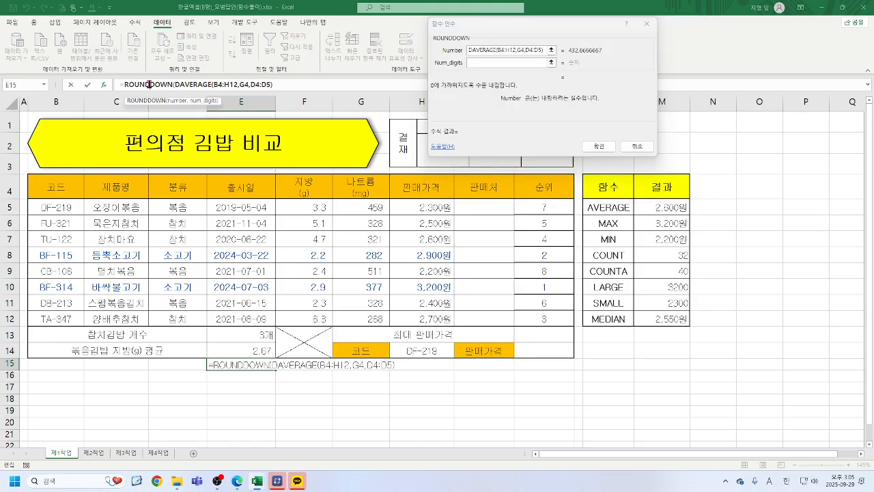
left_click(495, 62)
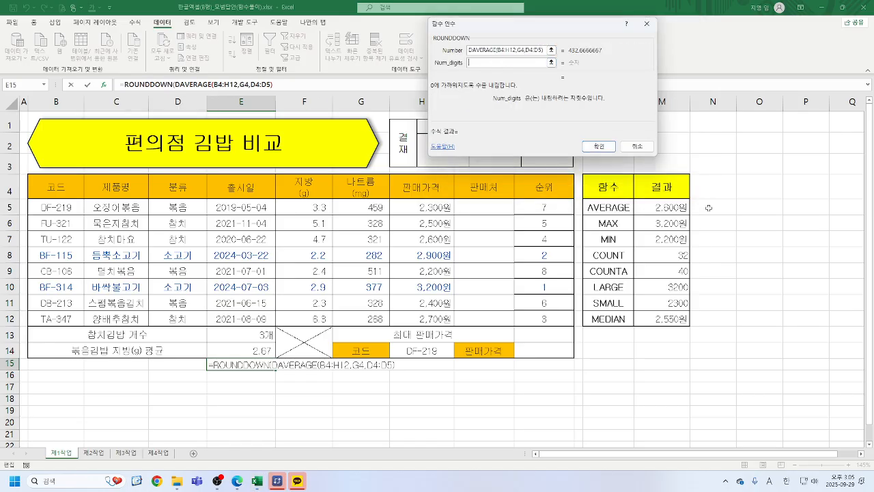
type("-")
key("BackSpace")
type("2")
key("BackSpace")
type("1")
key("BackSpace")
type("0")
key("BackSpace")
type("-1")
key("BackSpace")
type("2")
key("Return")
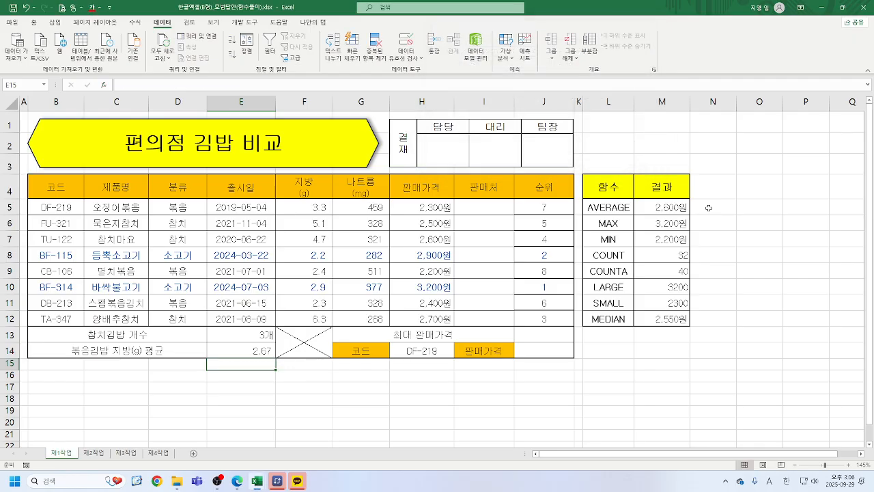
Step: Start a ROUNDUP formula in E15 with DAVERAGE nested as its number argument
type("=RO")
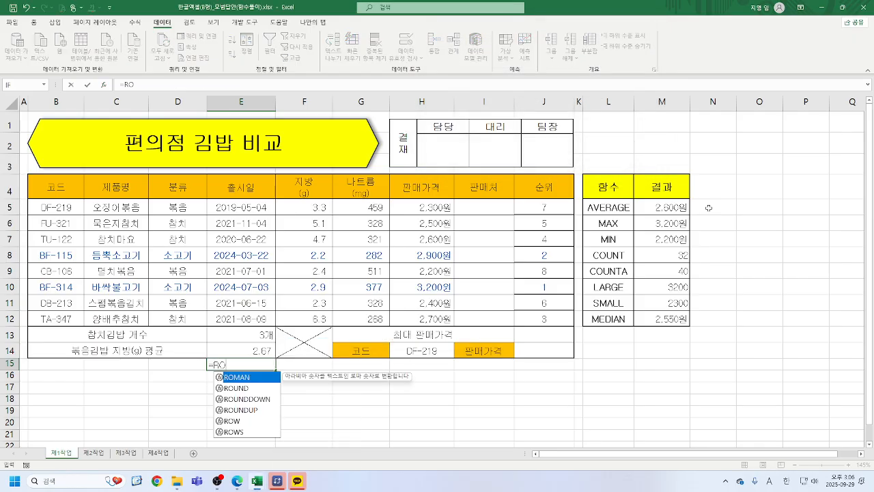
left_click(253, 410)
double_click(252, 410)
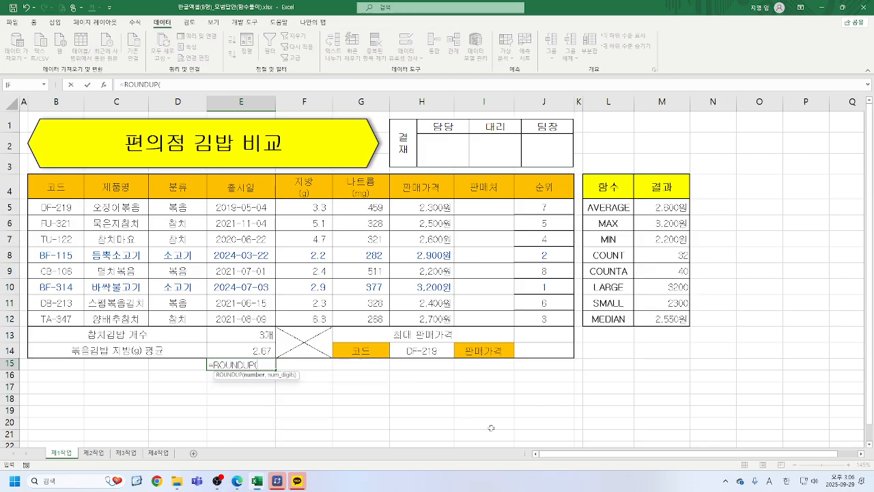
type("DA")
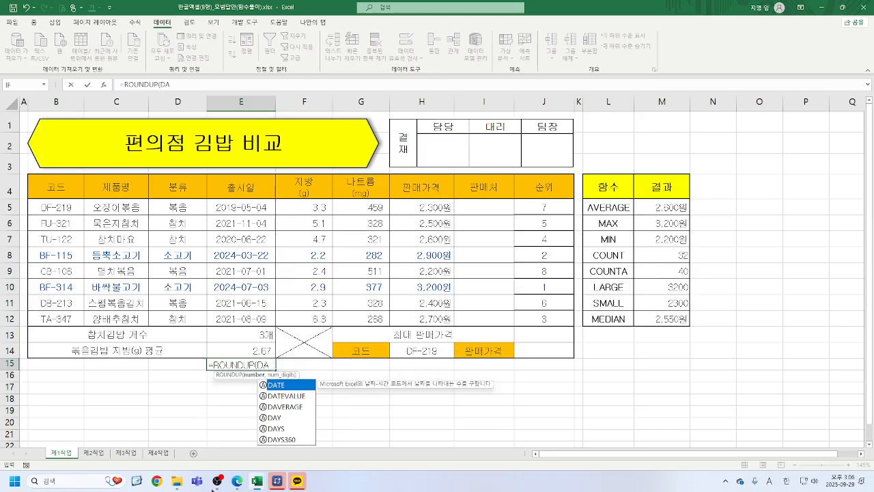
left_click(296, 407)
double_click(295, 407)
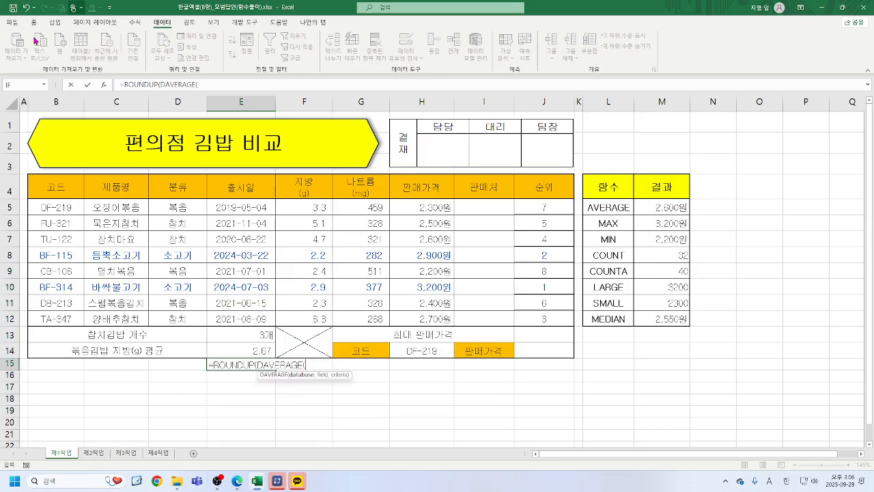
Step: Set the DAVERAGE arguments nested in E15's ROUNDUP formula to database B4:H12, the 나트륨 field G4 and criteria D4:D5
left_click(104, 84)
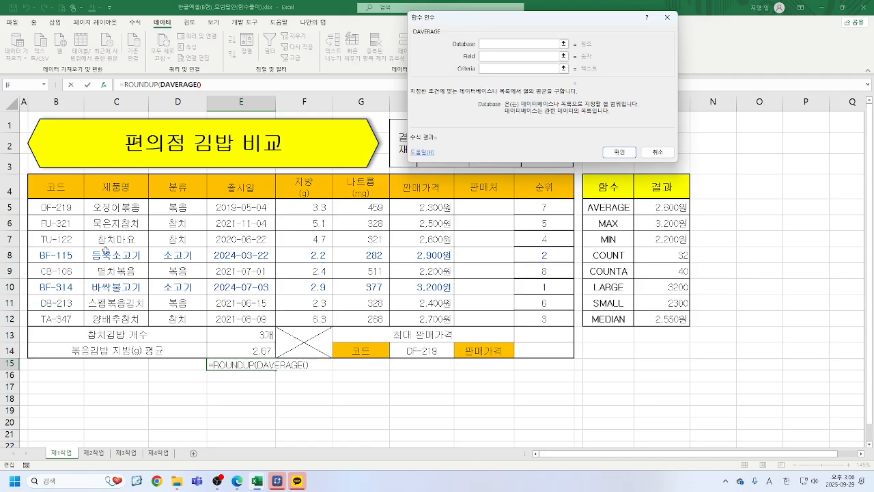
left_click_drag(49, 183, 427, 317)
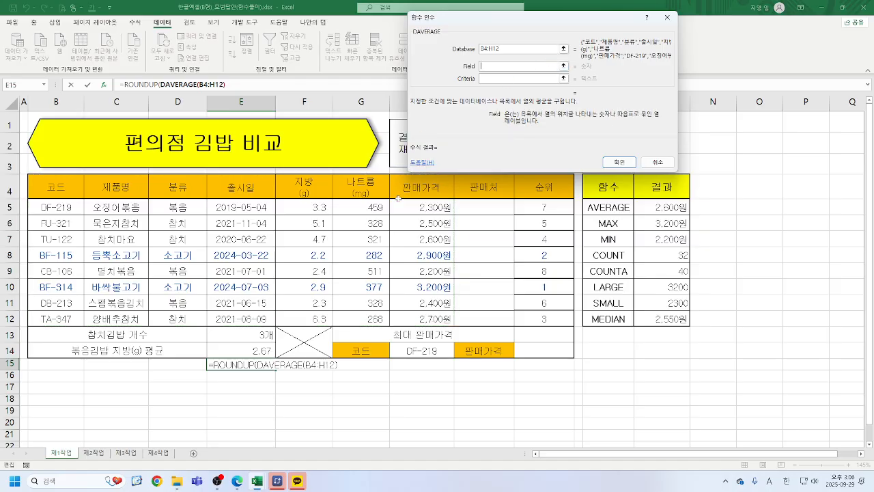
left_click(375, 192)
left_click(506, 78)
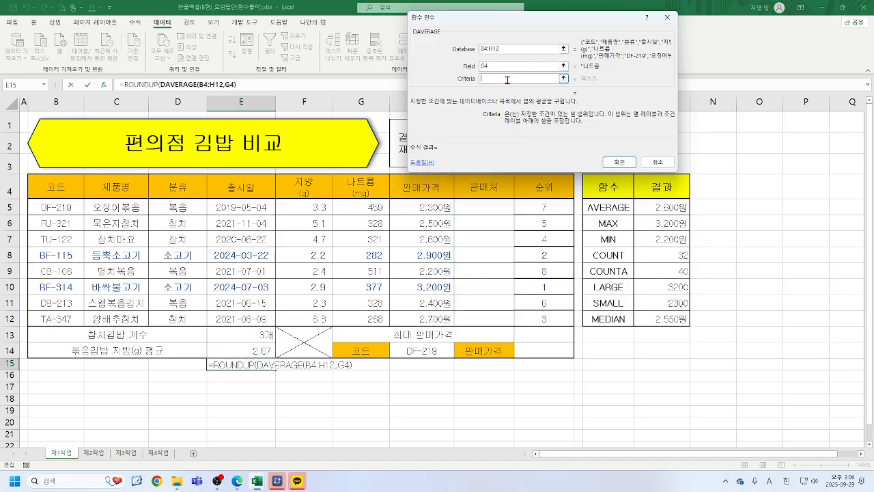
left_click(175, 191)
left_click_drag(175, 190, 176, 209)
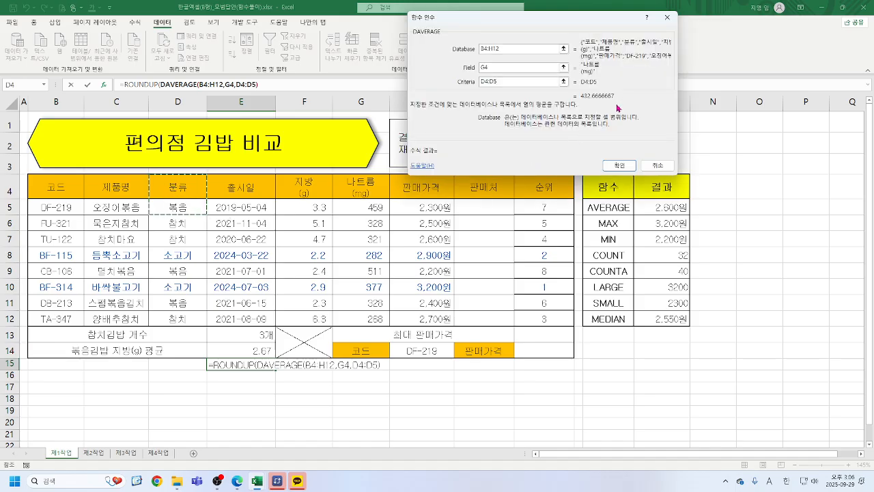
Step: Try 0 and -1 as the ROUNDUP function's number of digits in E15, and complete the formula with -2
left_click(143, 85)
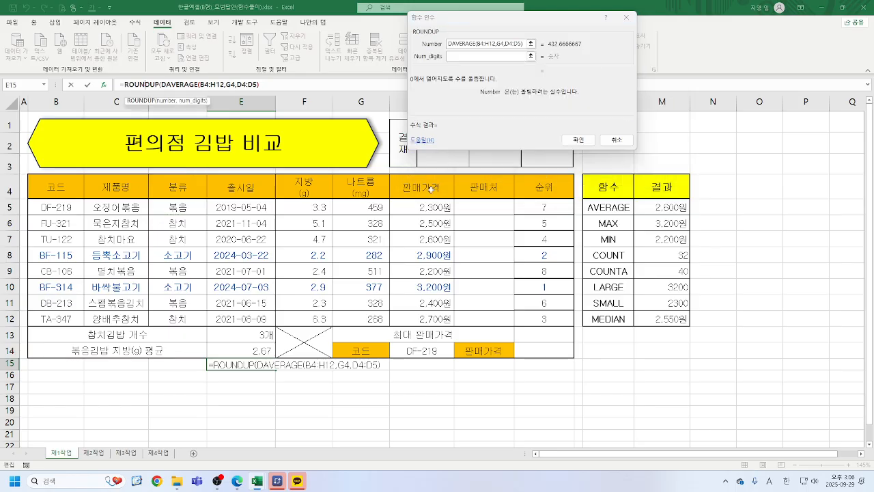
left_click(478, 57)
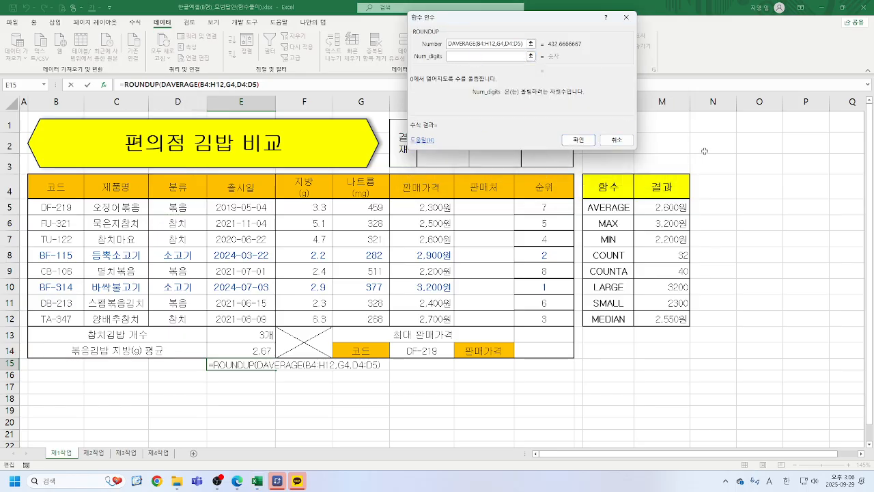
type("0")
key("BackSpace")
type("-")
type("1")
key("BackSpace")
key("BackSpace")
type("0")
key("BackSpace")
type("-1")
key("BackSpace")
type("2")
left_click(578, 139)
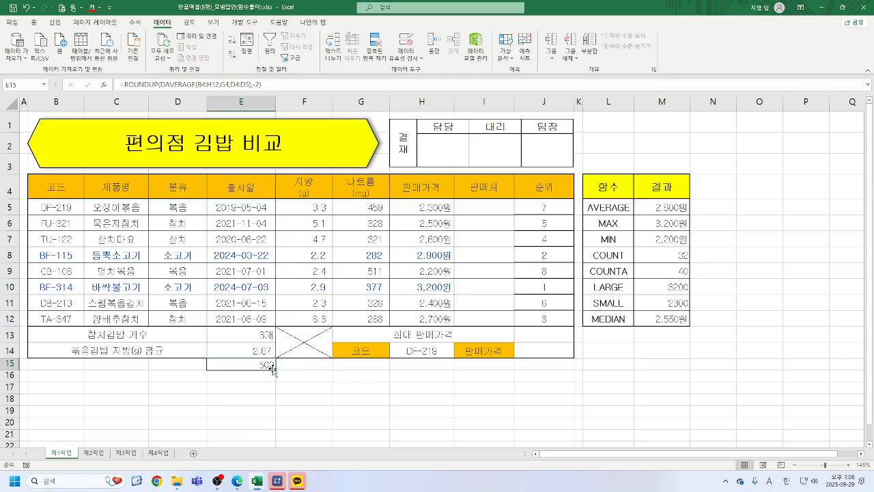
Step: Start a ROUND formula in E16 with SUMIF nested as its number argument
left_click(237, 378)
type("=RO")
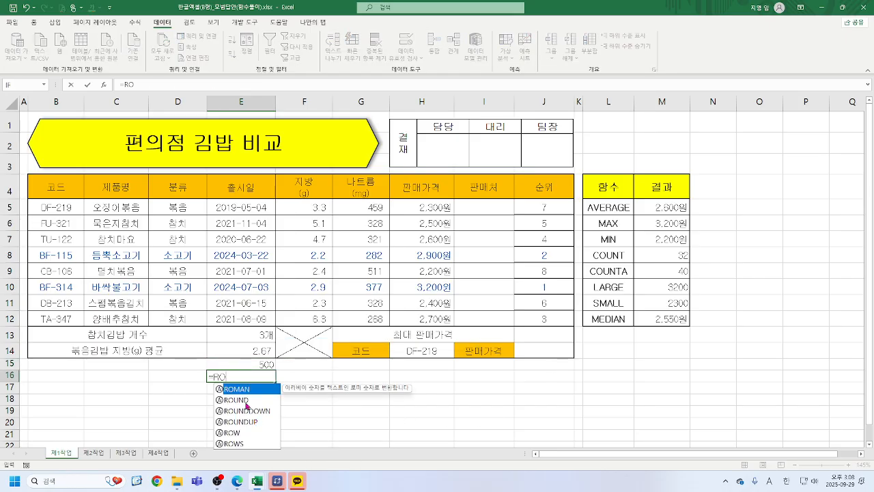
double_click(236, 400)
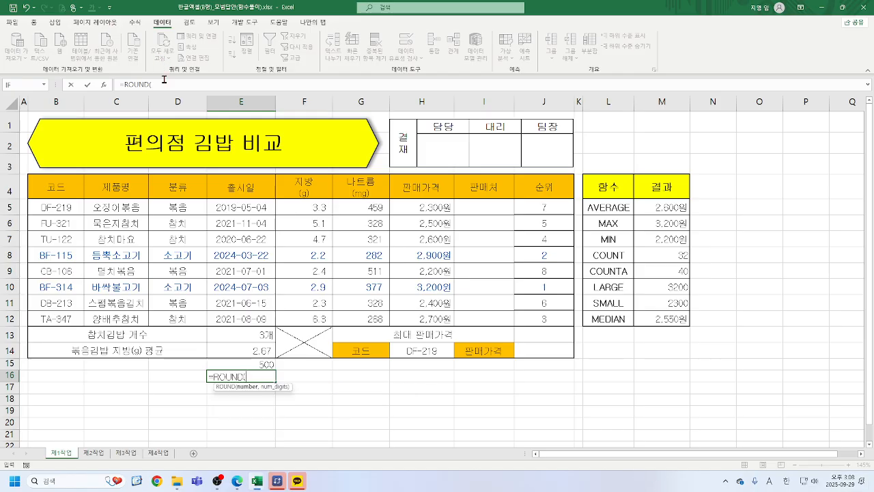
type("SU")
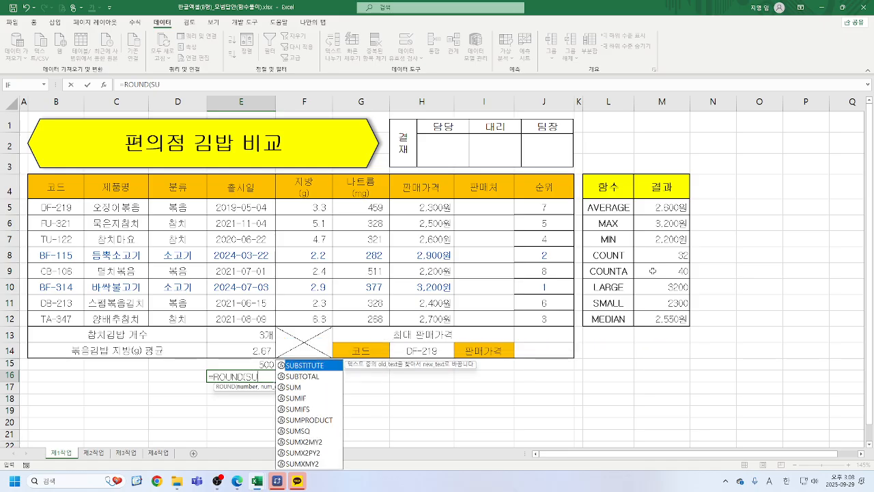
double_click(304, 399)
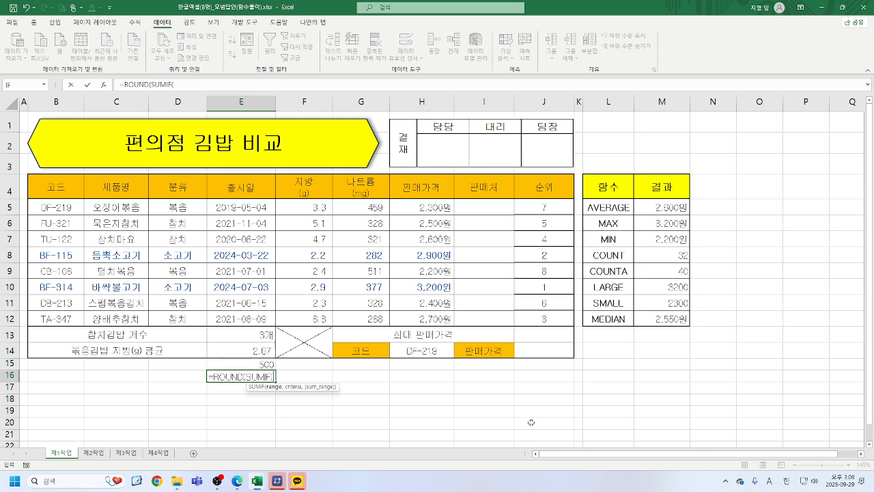
Step: Set the SUMIF arguments in E16 to the 분류 range D5:D12, criteria 볶음 and sum range G5:G12
left_click(103, 85)
left_click_drag(561, 15, 629, 60)
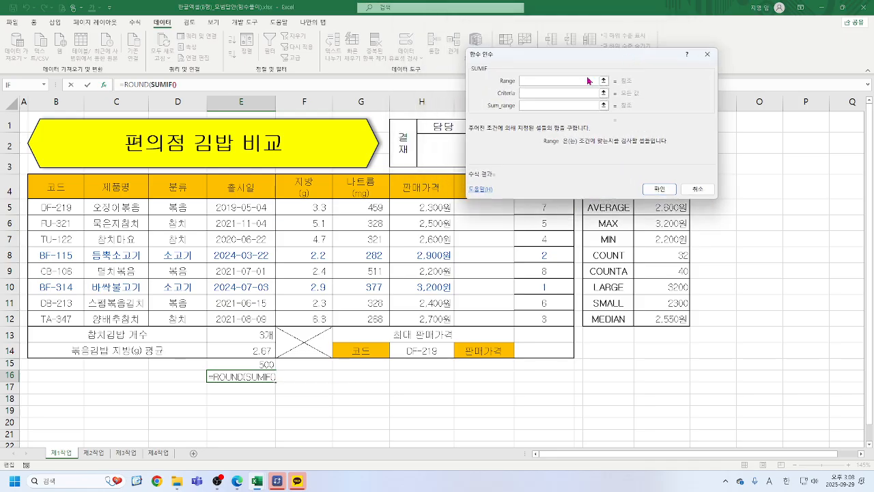
left_click(180, 208)
left_click(180, 210)
left_click_drag(180, 210, 186, 319)
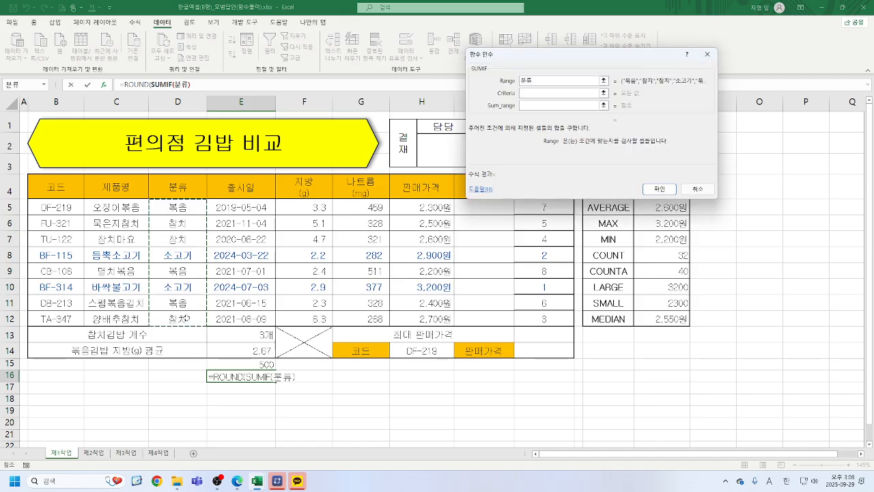
key("Tab")
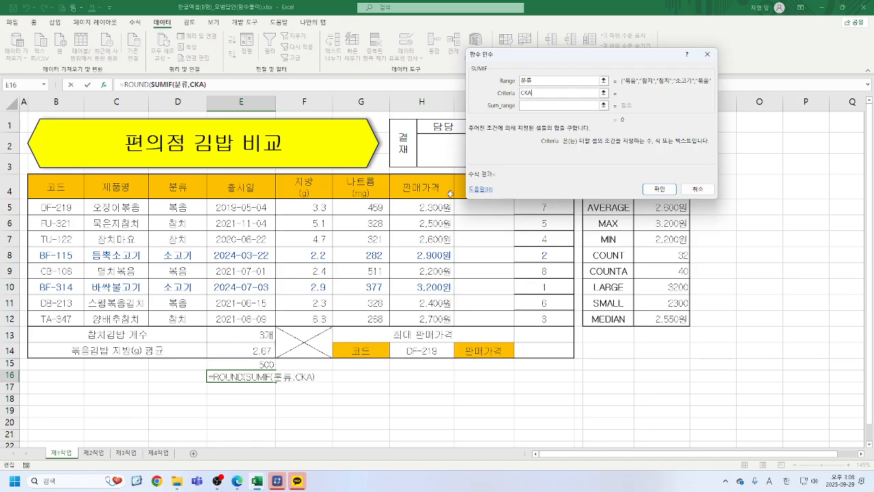
type("참")
key("BackSpace")
type("볶음")
key("Tab")
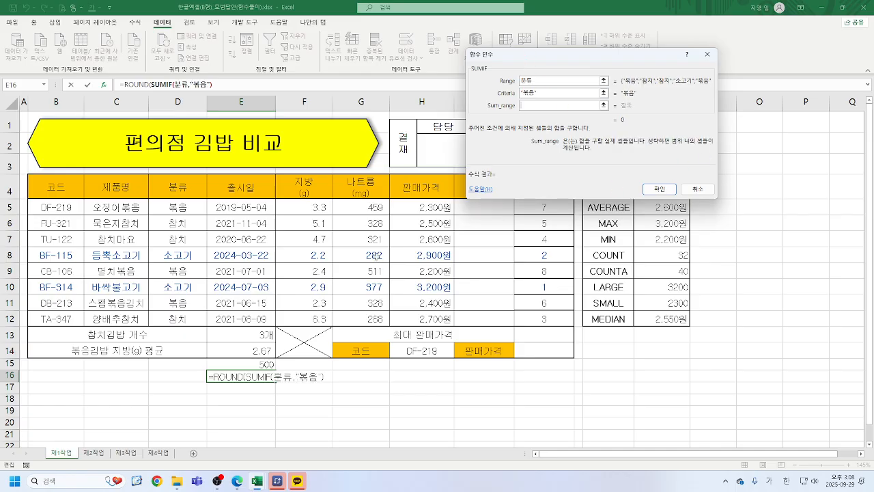
left_click_drag(355, 207, 365, 319)
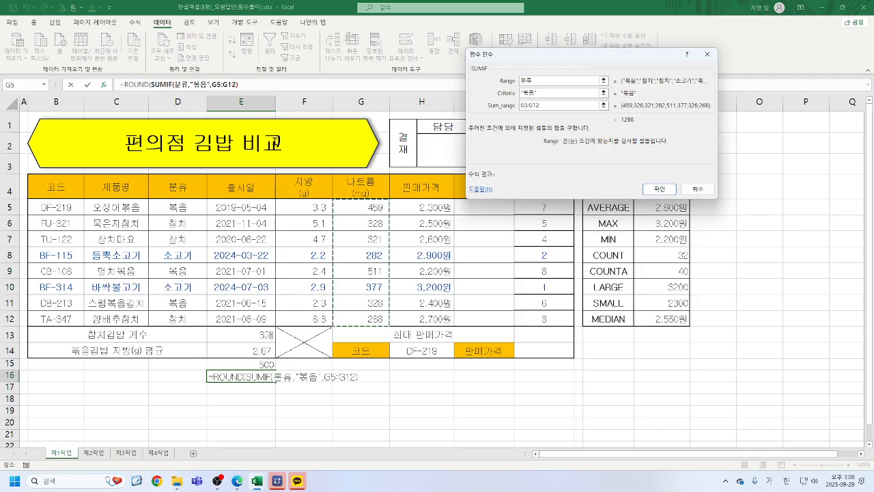
Step: Set the ROUND function's number of digits in E16 to -2 and complete the formula
left_click(132, 87)
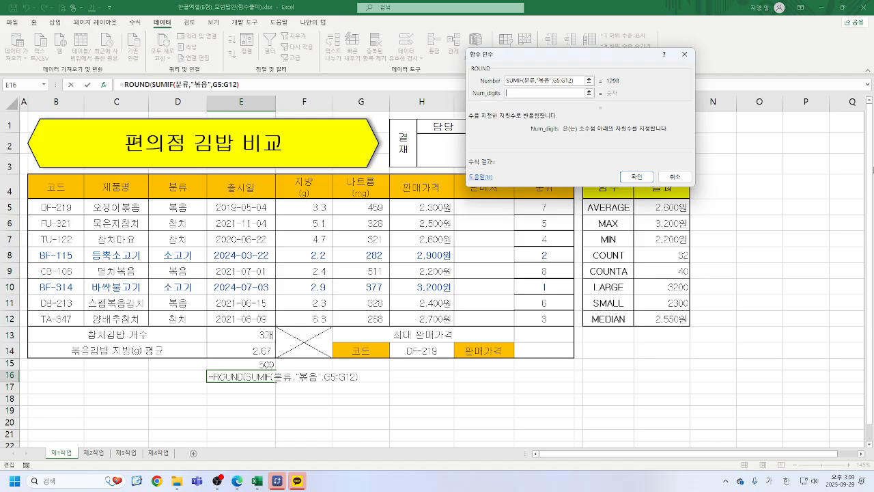
type("-2")
left_click(636, 176)
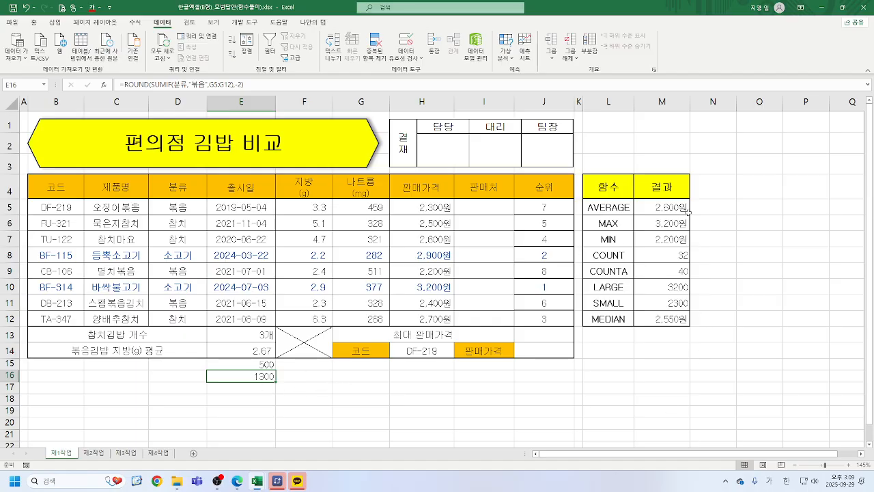
Step: Review the entries of the 함수/결과 table from AVERAGE down to the SMALL formula
left_click(609, 209)
left_click(610, 226)
left_click(607, 237)
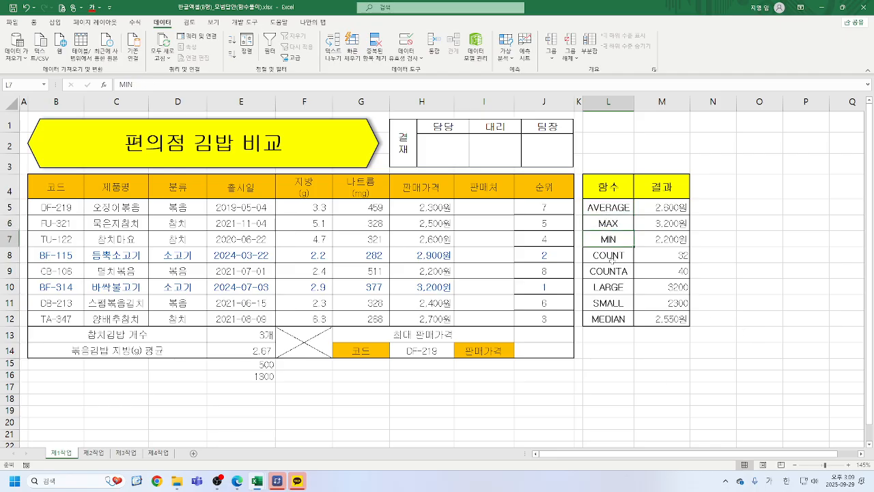
left_click(604, 255)
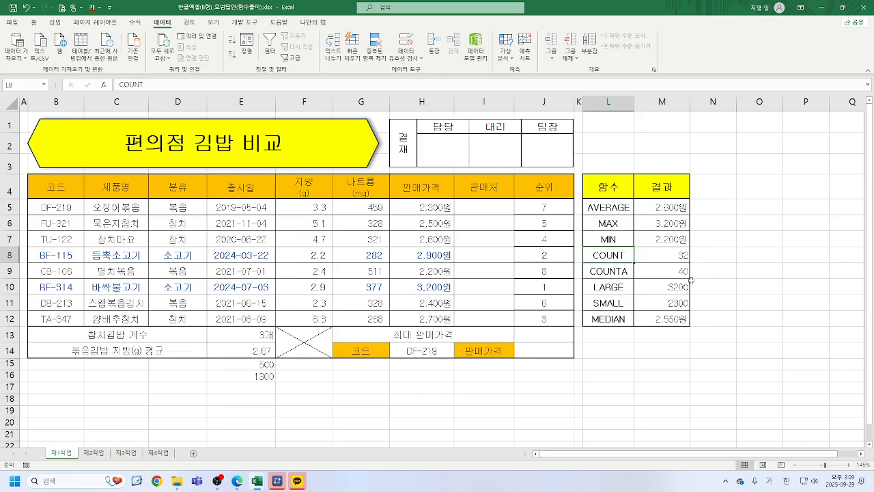
left_click(608, 271)
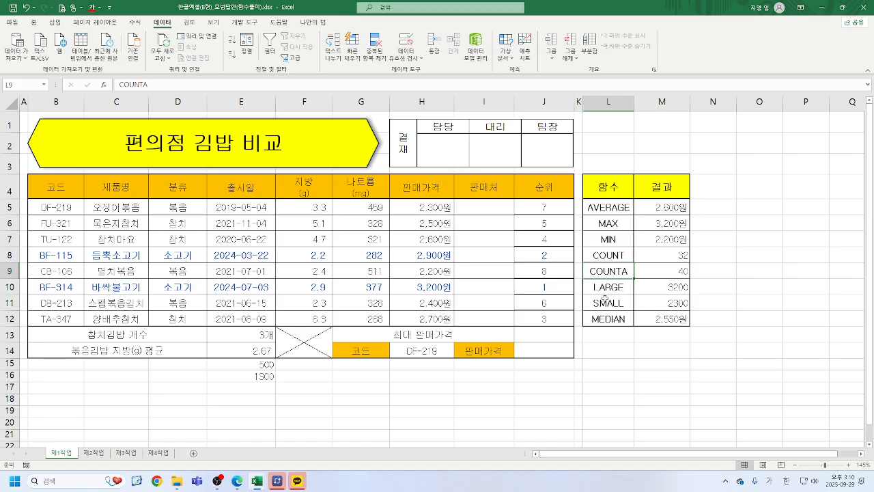
left_click(605, 286)
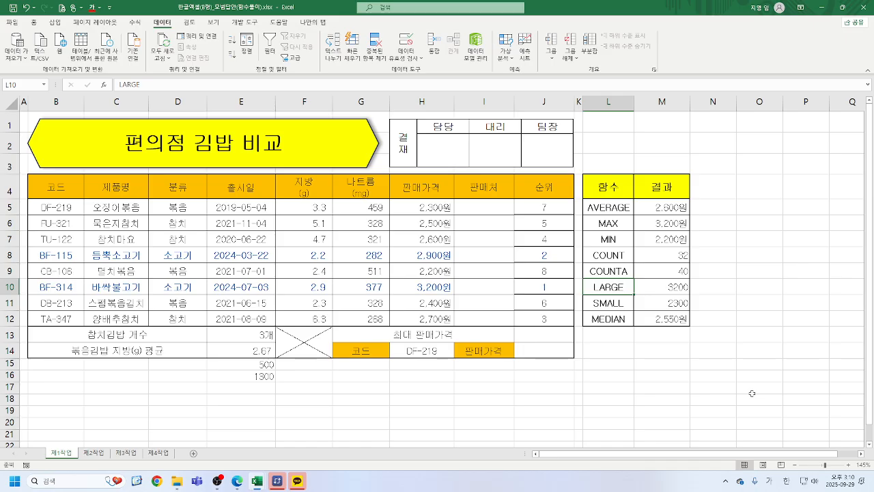
left_click(658, 303)
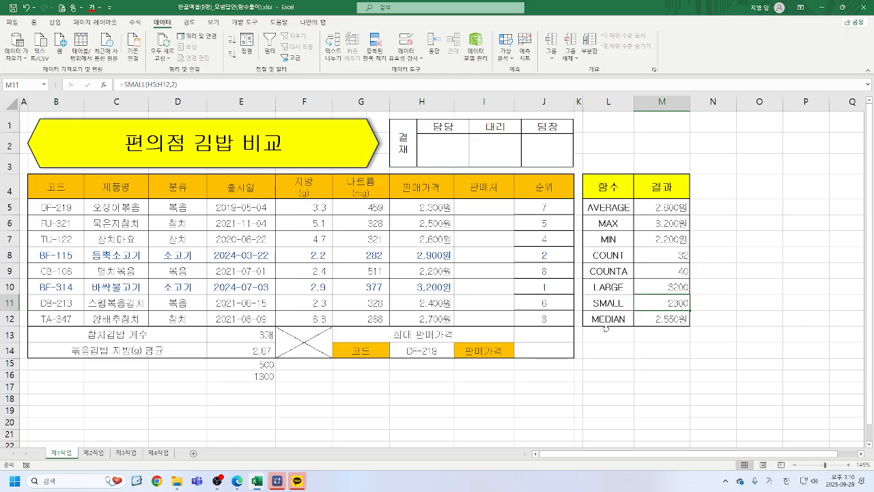
Step: Review the MEDIAN formula in M12, the COUNTIF formula in E13 and the ROUNDUP formula in E15
left_click(673, 321)
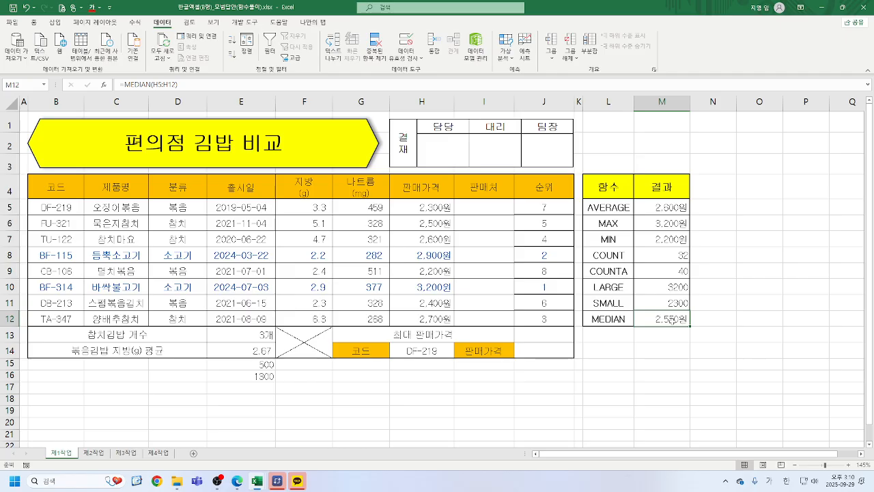
left_click(252, 333)
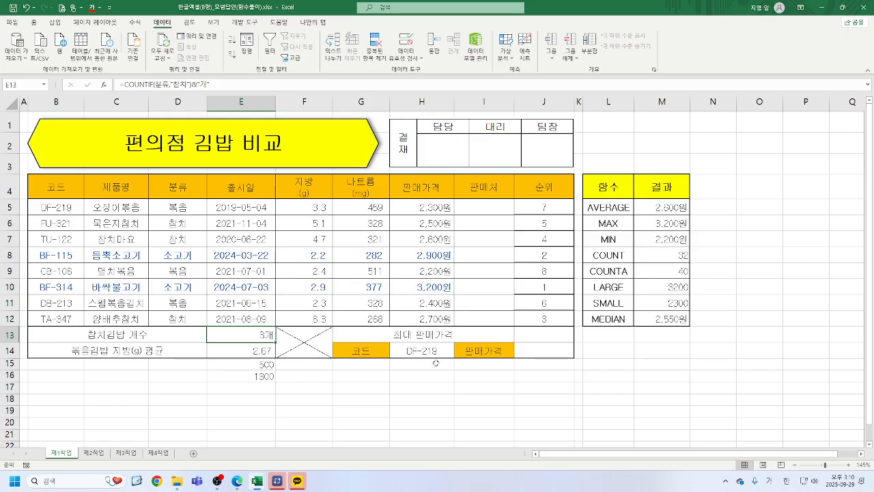
left_click(249, 367)
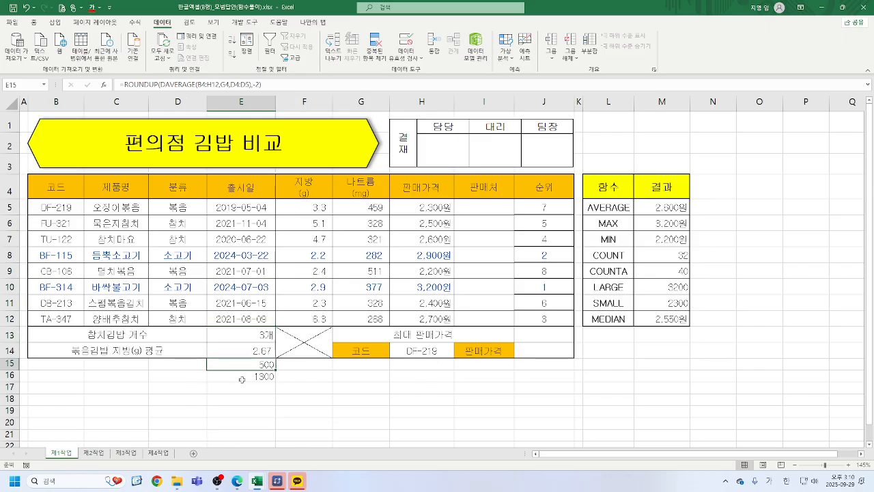
Step: Clear the 볶음김밥 지방(g) 평균 cell E14 and start a DAVERAGE formula in it with its function arguments open
left_click(247, 346)
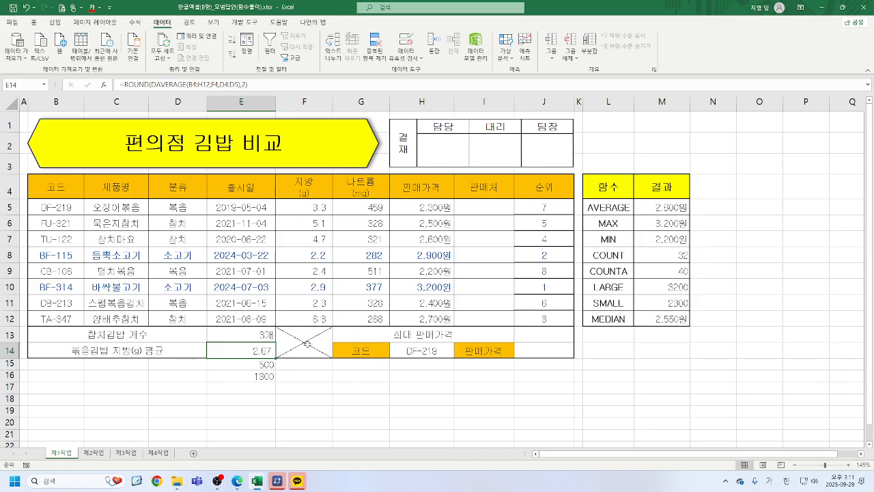
key("Delete")
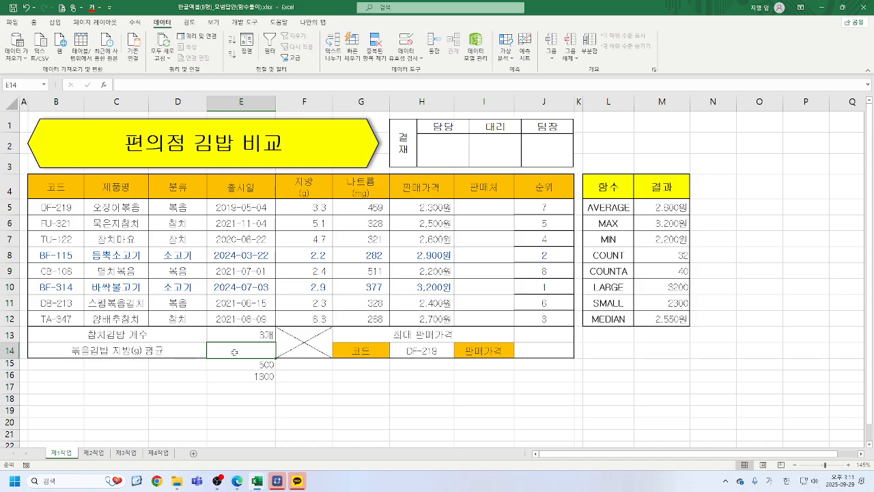
type("=")
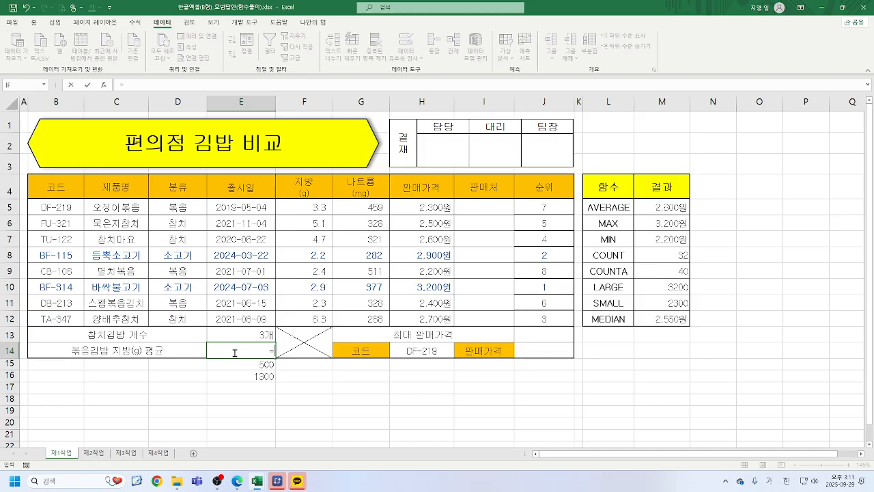
type("RO")
key("BackSpace")
key("BackSpace")
type("DA")
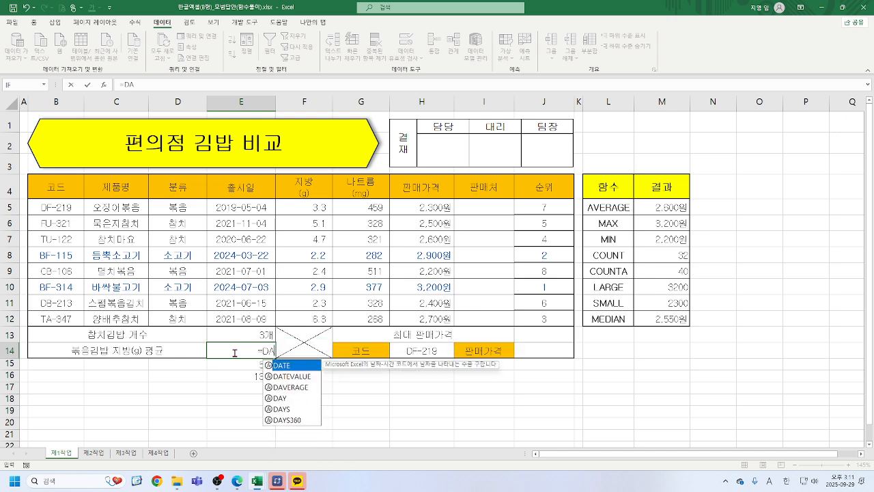
double_click(305, 388)
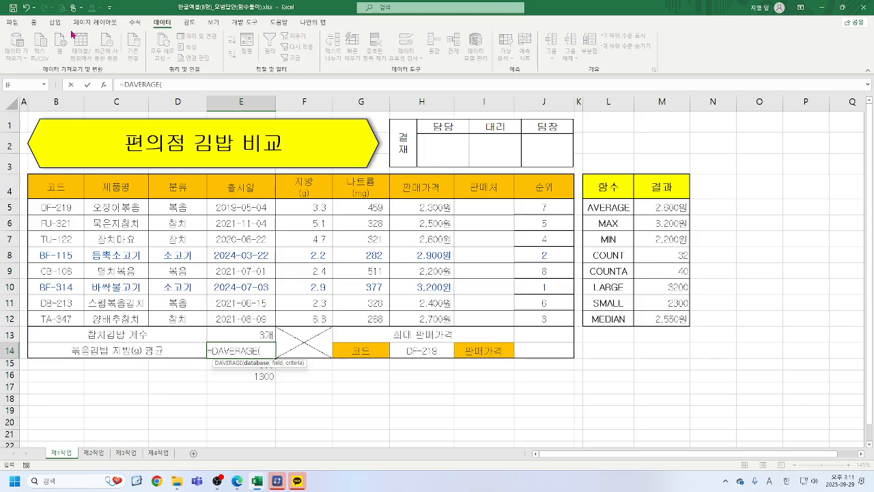
left_click(105, 85)
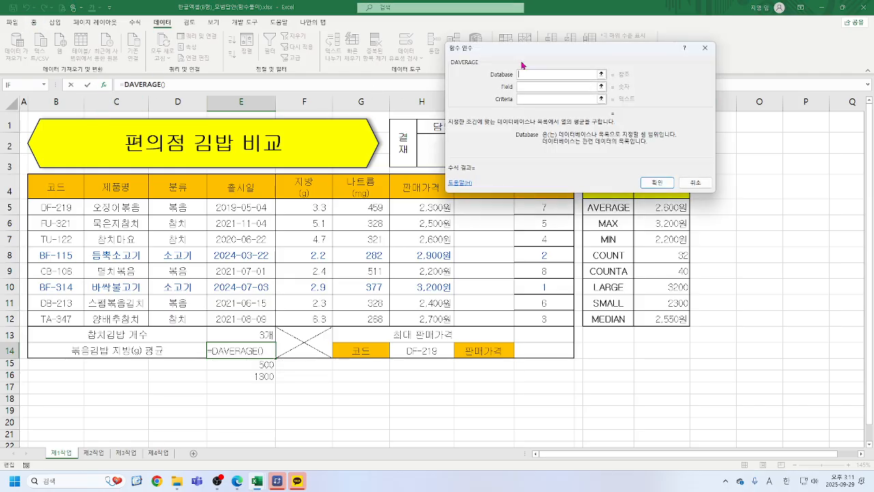
Step: Set the DAVERAGE arguments in E14 to database B4:H12, field F4 and criteria D4:D5, and complete the formula
left_click_drag(52, 187, 408, 319)
key("Tab")
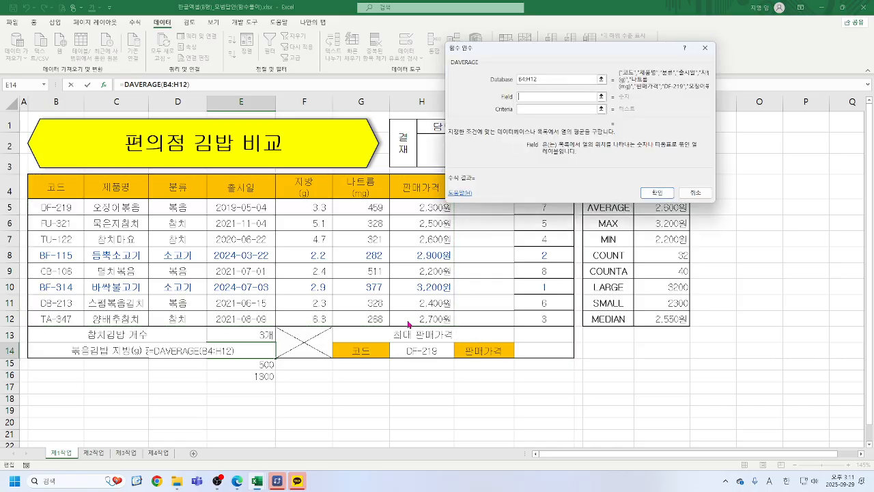
left_click(311, 188)
key("Tab")
left_click_drag(166, 187, 172, 207)
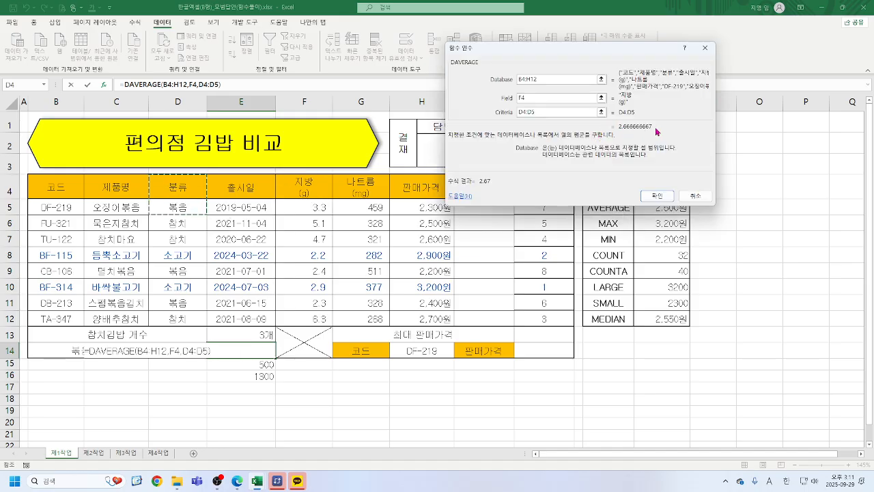
left_click(657, 196)
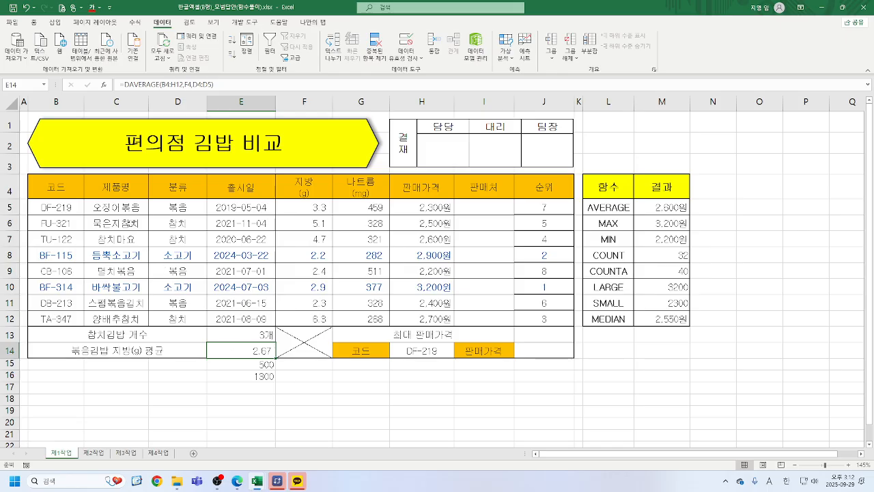
Step: Wrap the DAVERAGE formula in E14 in a ROUND function as its number argument
left_click(123, 84)
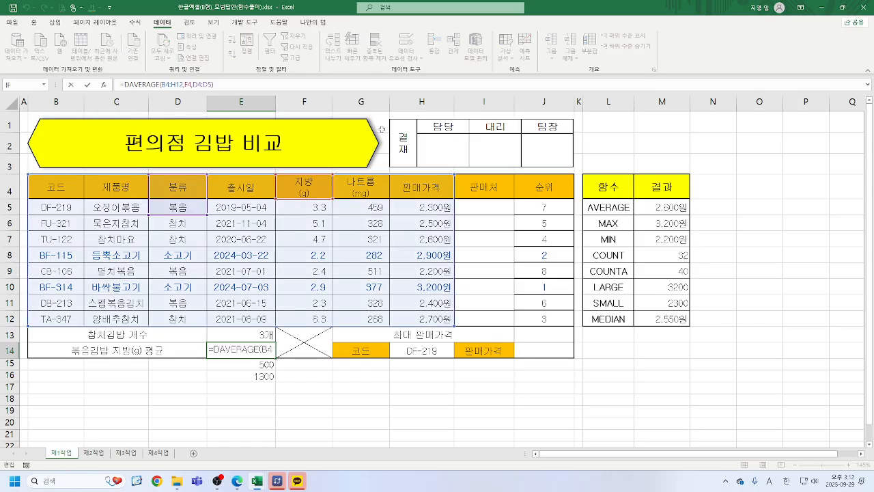
type("RO")
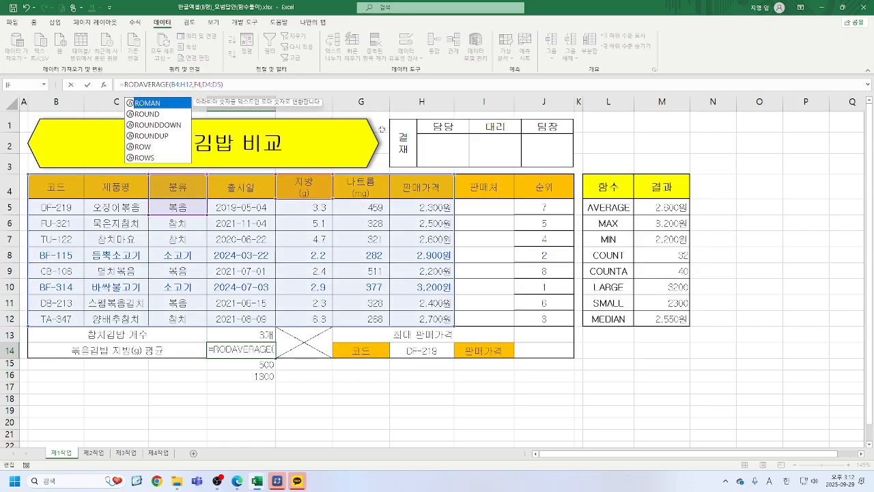
double_click(155, 115)
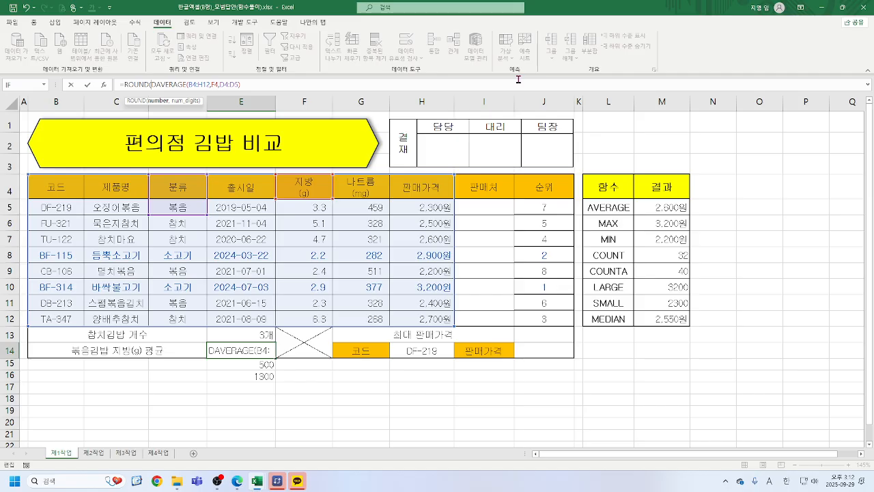
Step: Set the ROUND function's number of digits in E14 to 3 and display the cell with three decimal places
left_click(105, 86)
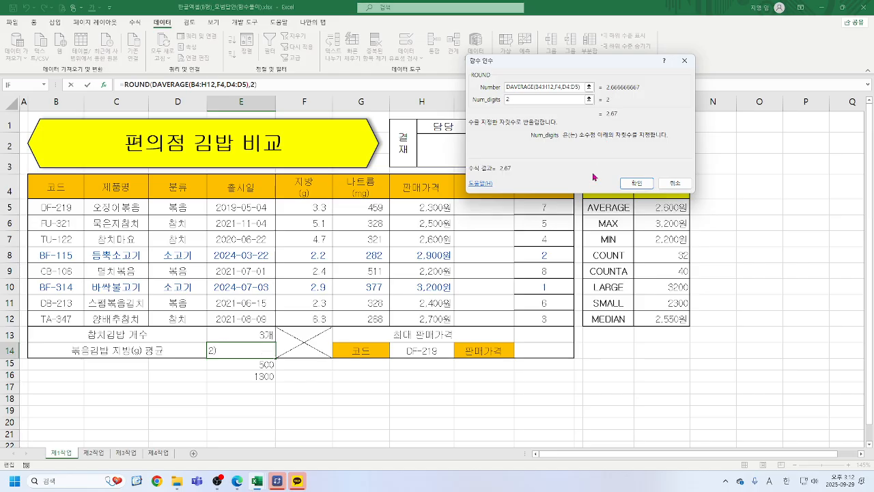
type("3")
left_click(635, 184)
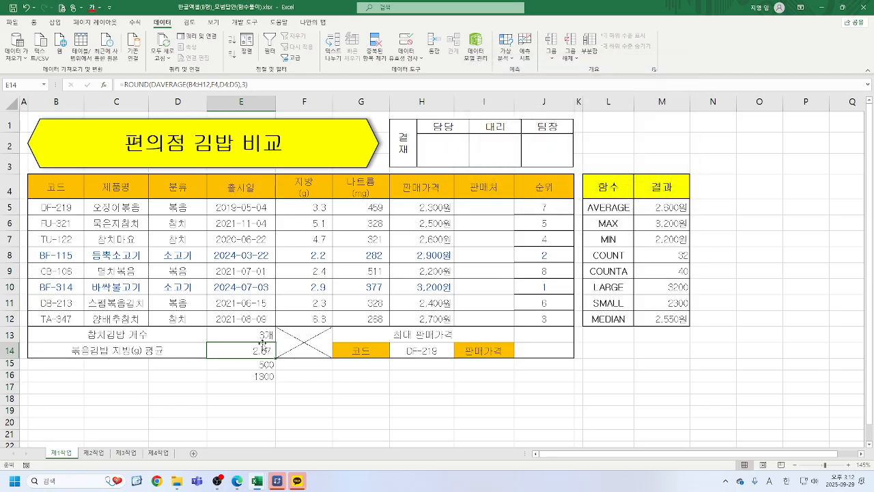
left_click(35, 24)
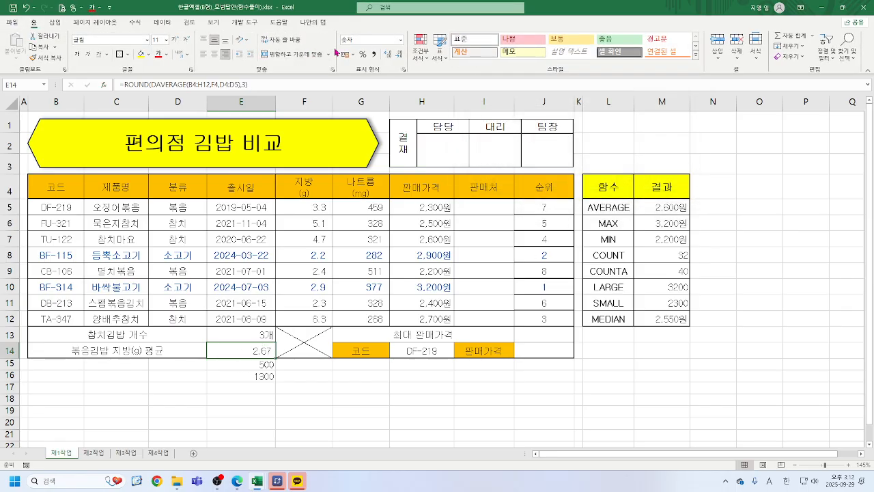
left_click(388, 55)
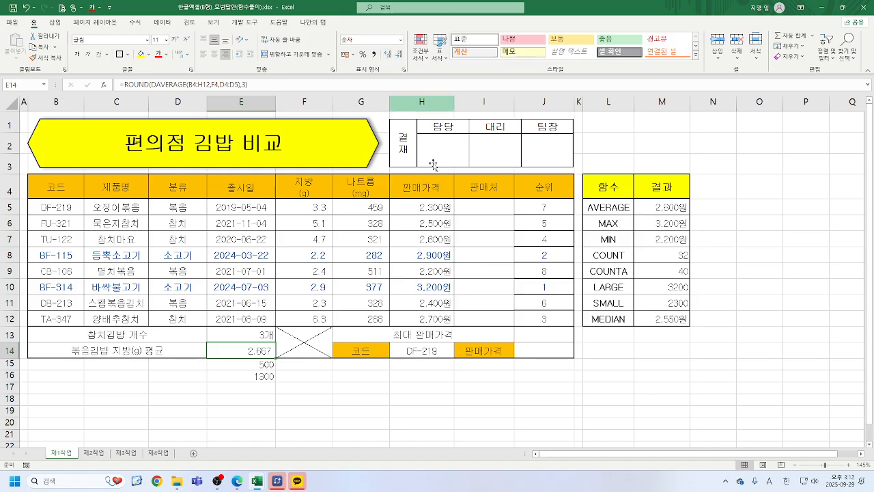